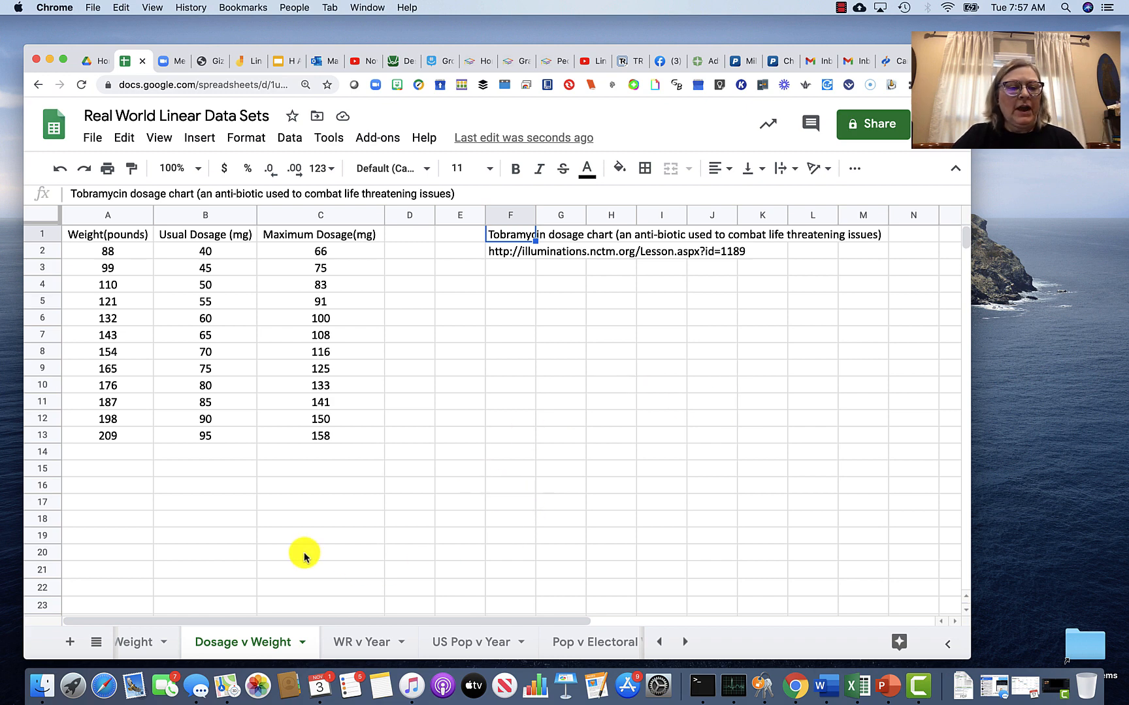
- Look through the workbook's data sets, viewing the Brain v Body, Jump v Bike Weight and Dosage v Weight sheets and the remaining sheet names
{"action": "left_click", "coordinate": [154, 645]}
{"action": "scroll", "coordinate": [154, 646], "scroll_direction": "left", "scroll_amount": 3}
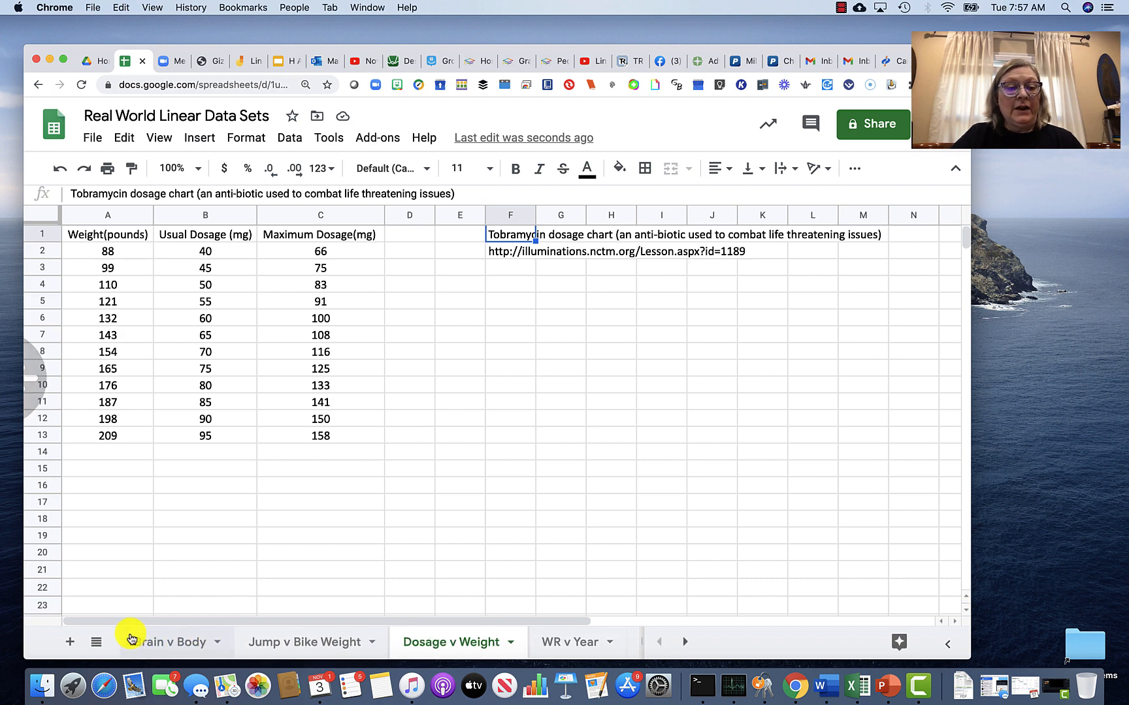
{"action": "left_click", "coordinate": [182, 644]}
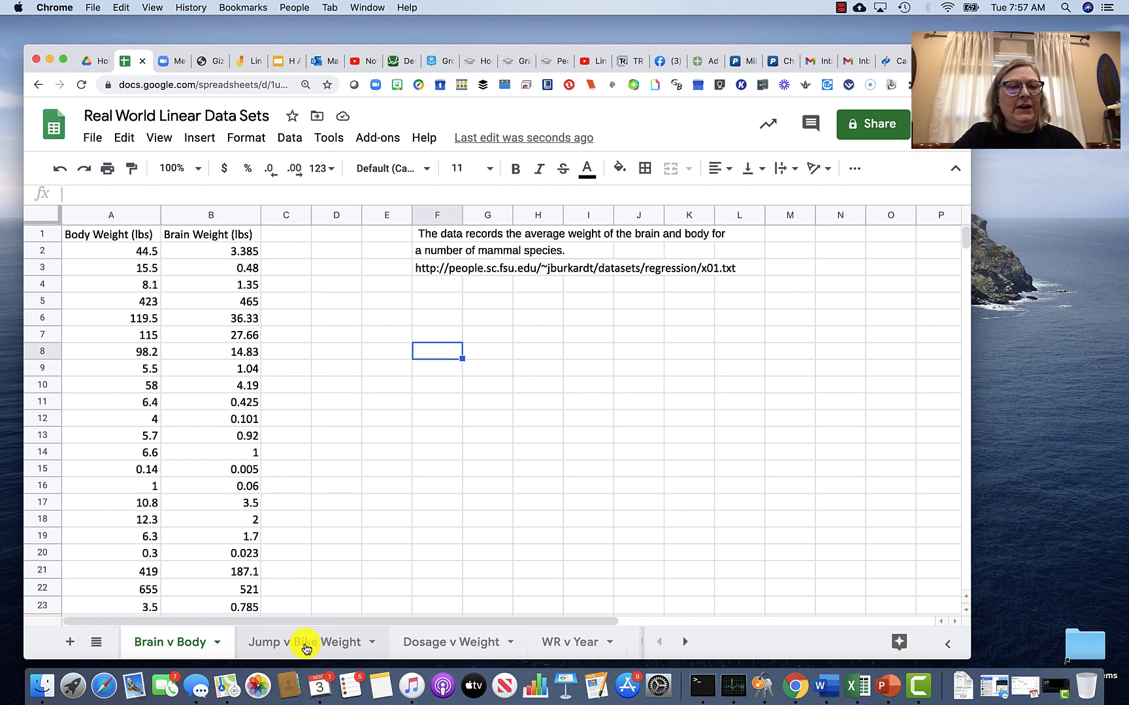
{"action": "left_click", "coordinate": [305, 648]}
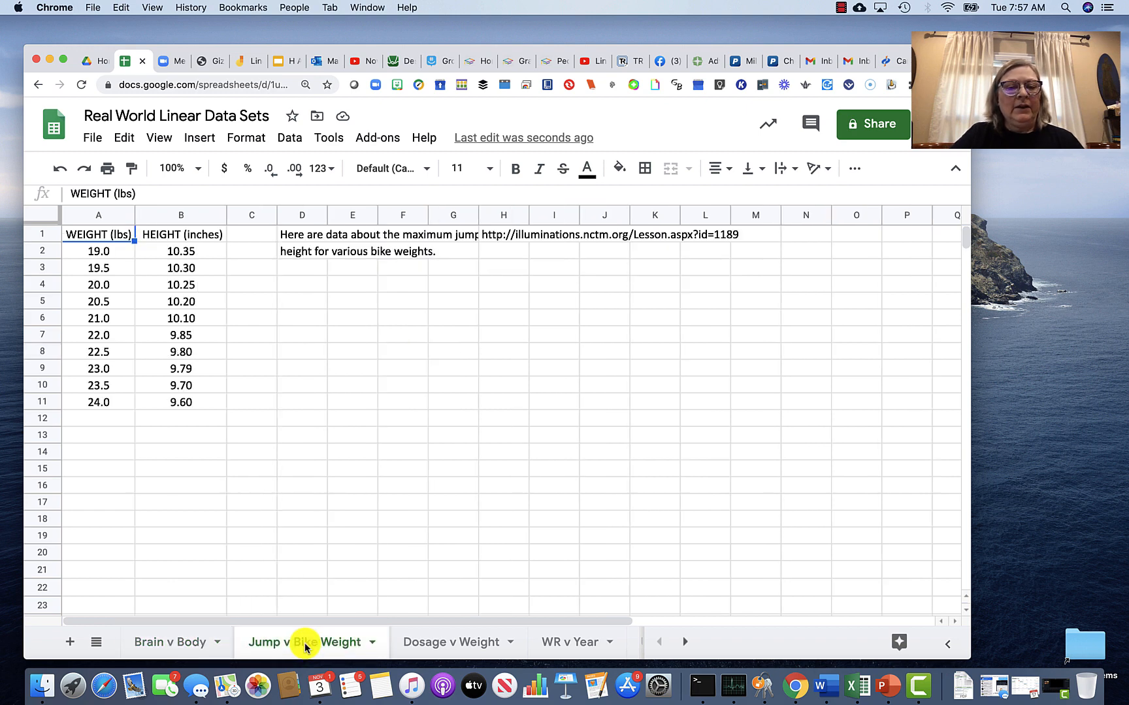
{"action": "left_click", "coordinate": [452, 643]}
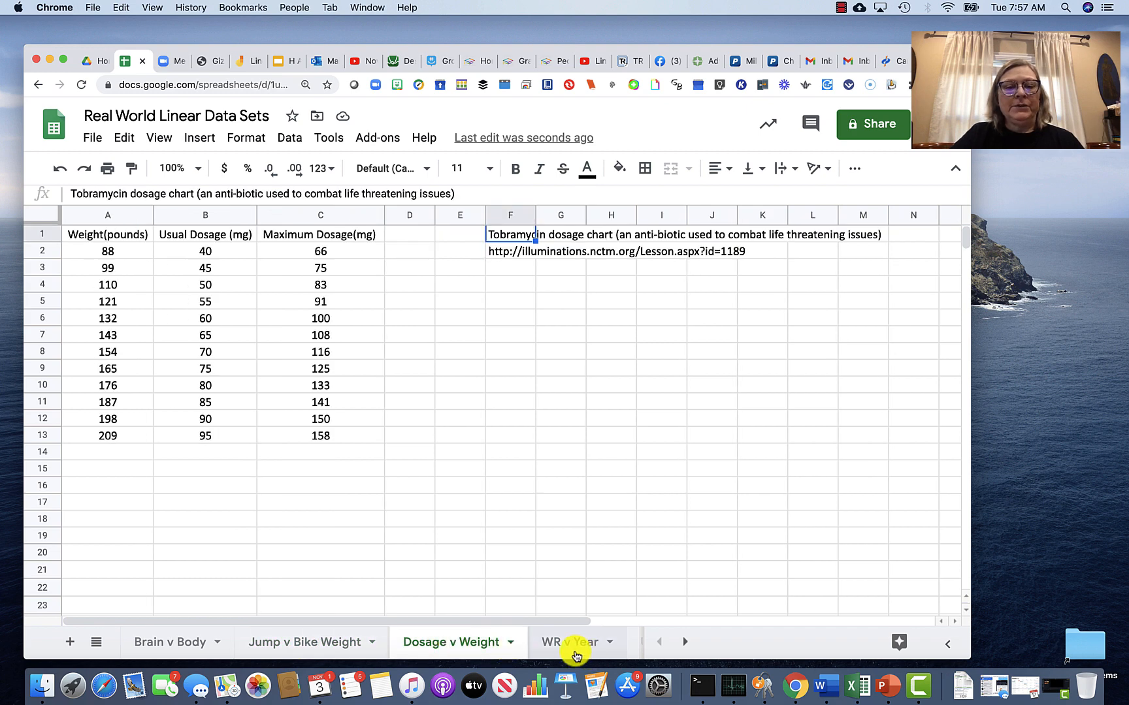
{"action": "scroll", "coordinate": [575, 655], "scroll_direction": "right", "scroll_amount": 5}
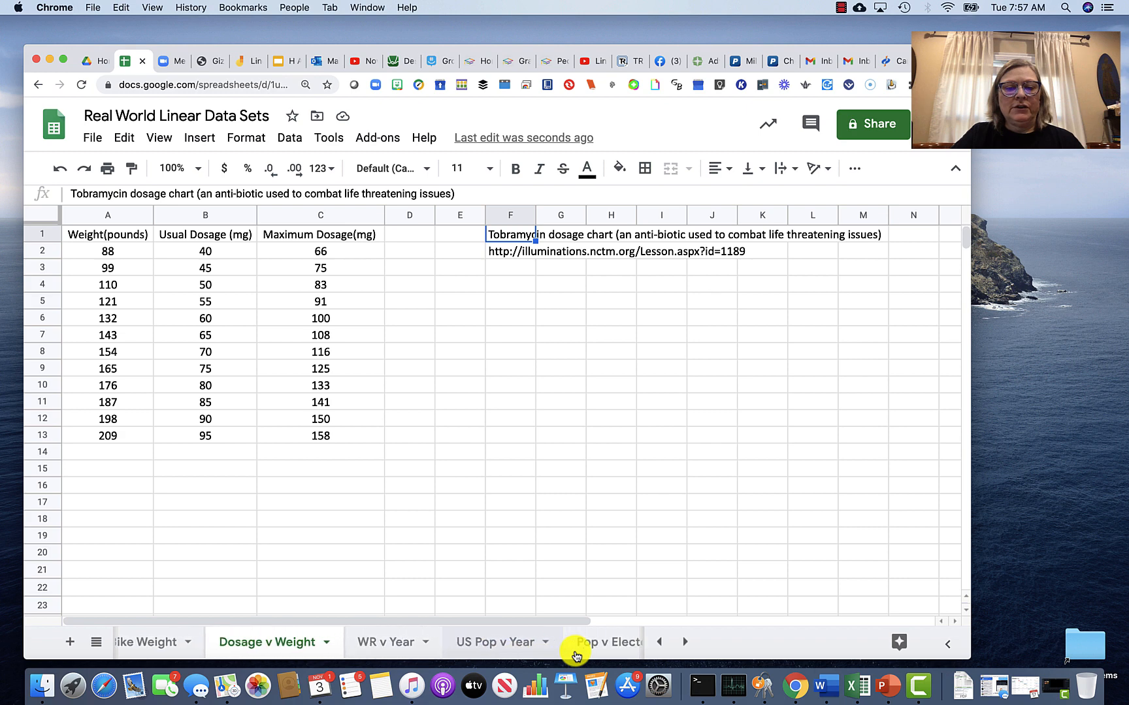
{"action": "scroll", "coordinate": [575, 655], "scroll_direction": "right", "scroll_amount": 5}
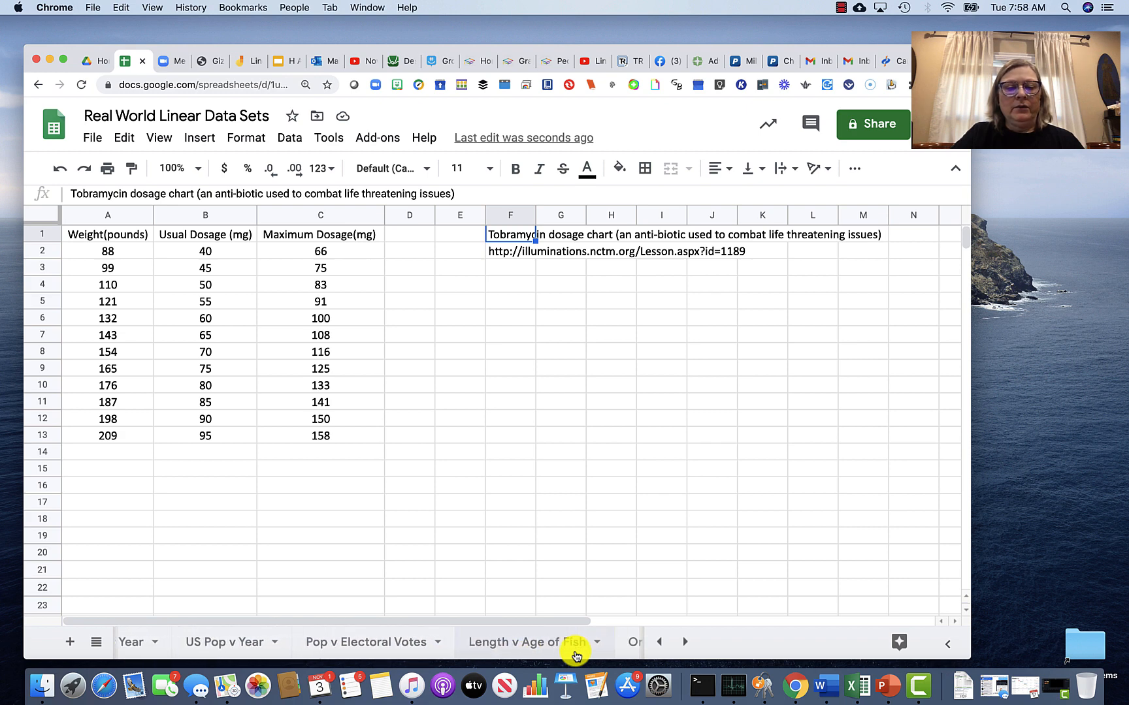
{"action": "scroll", "coordinate": [575, 655], "scroll_direction": "right", "scroll_amount": 4}
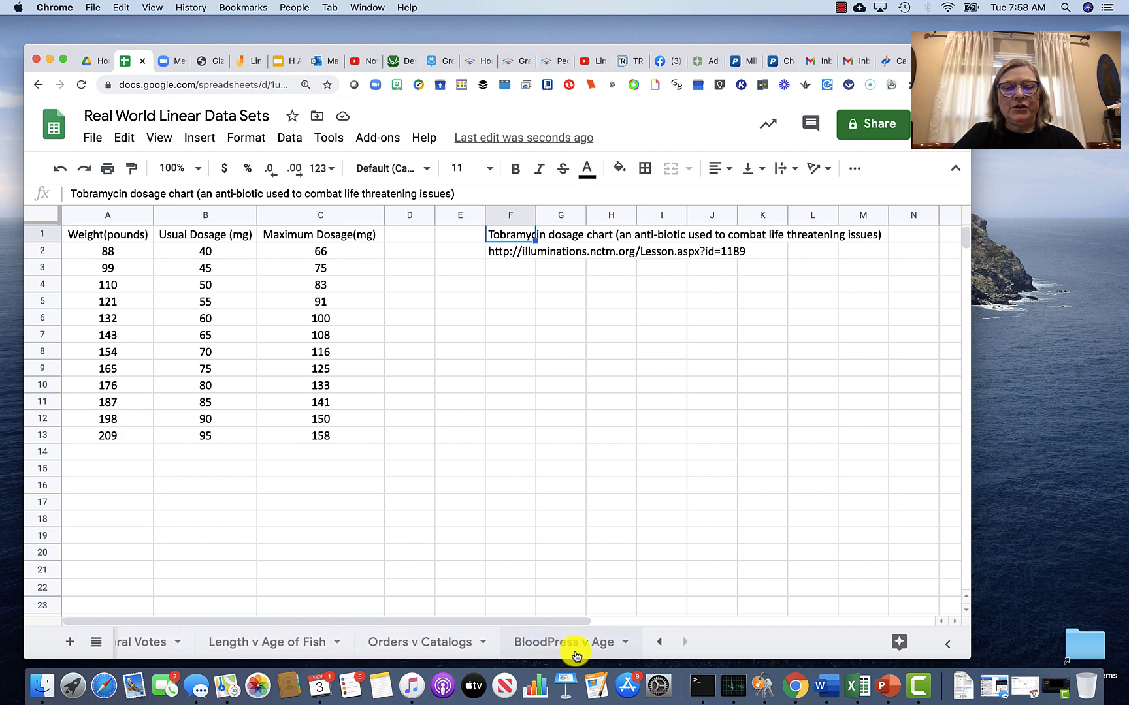
{"action": "scroll", "coordinate": [573, 648], "scroll_direction": "left", "scroll_amount": 5}
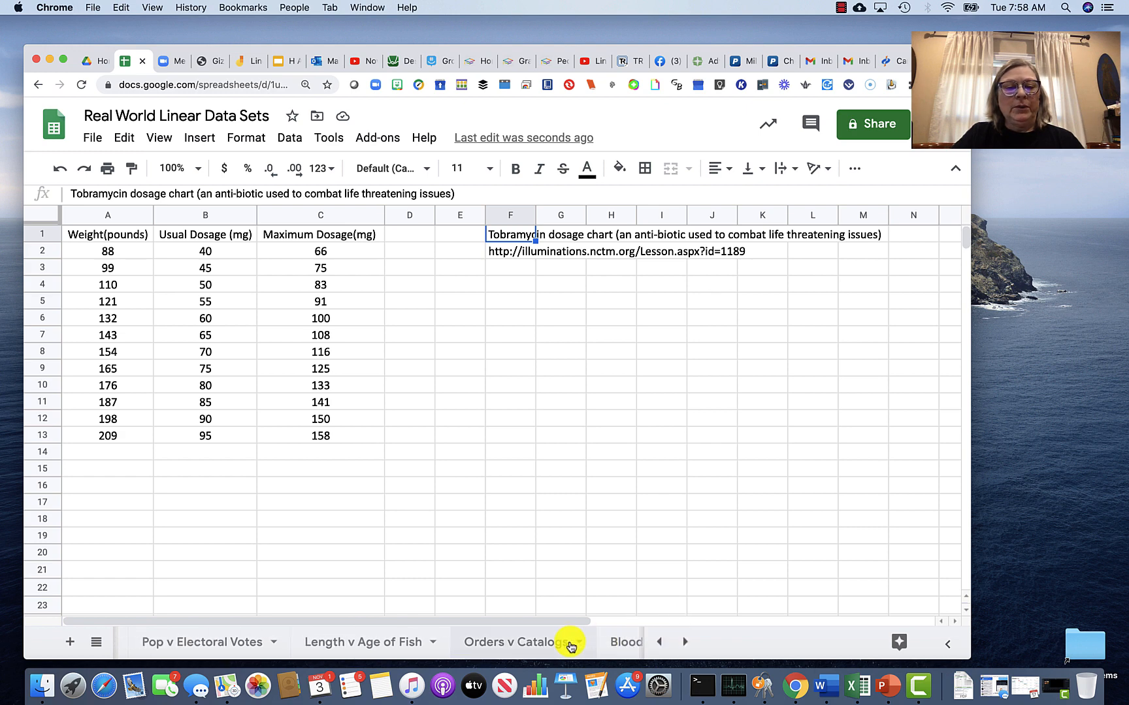
{"action": "scroll", "coordinate": [571, 647], "scroll_direction": "left", "scroll_amount": 5}
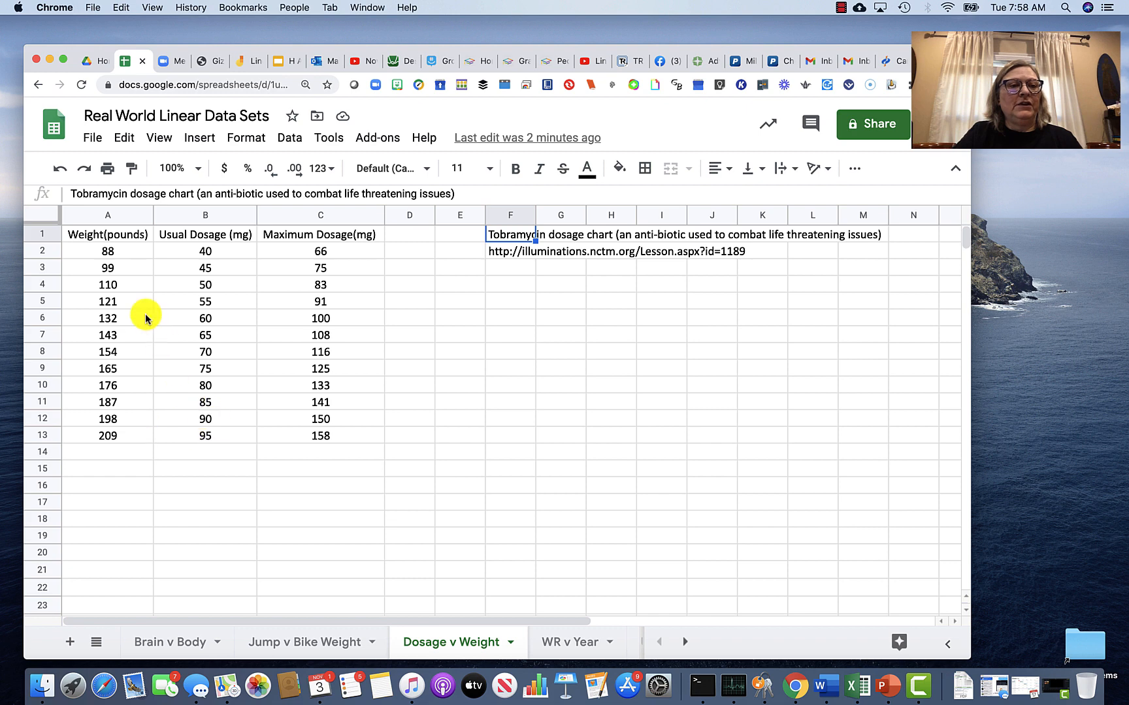
- Insert a chart from the Weight(pounds) and Usual Dosage (mg) data in A1:B13 of the Dosage v Weight sheet
{"action": "left_click_drag", "start_coordinate": [78, 237], "coordinate": [201, 440]}
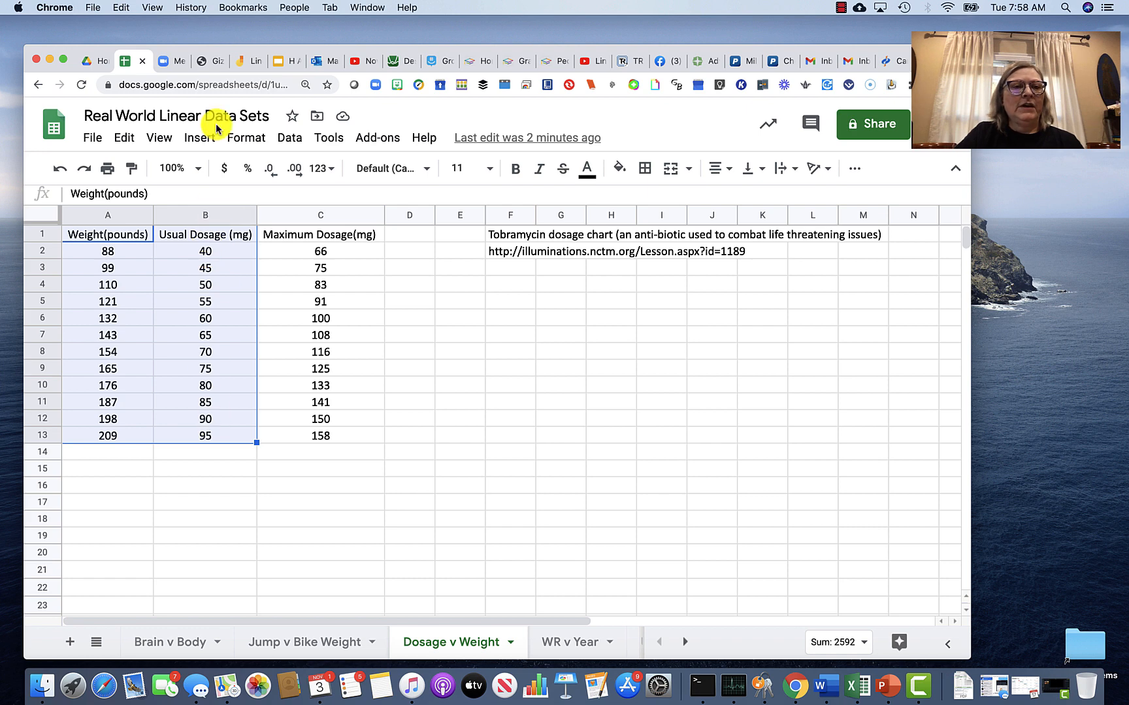
{"action": "left_click", "coordinate": [196, 140]}
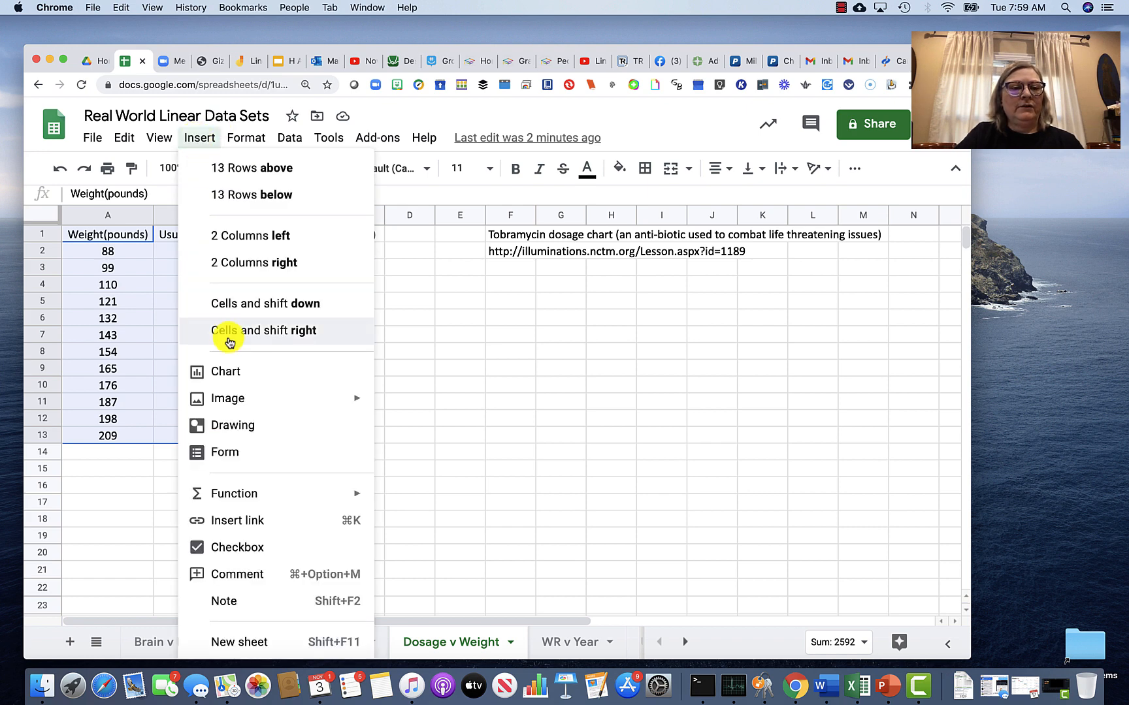
{"action": "left_click", "coordinate": [238, 373]}
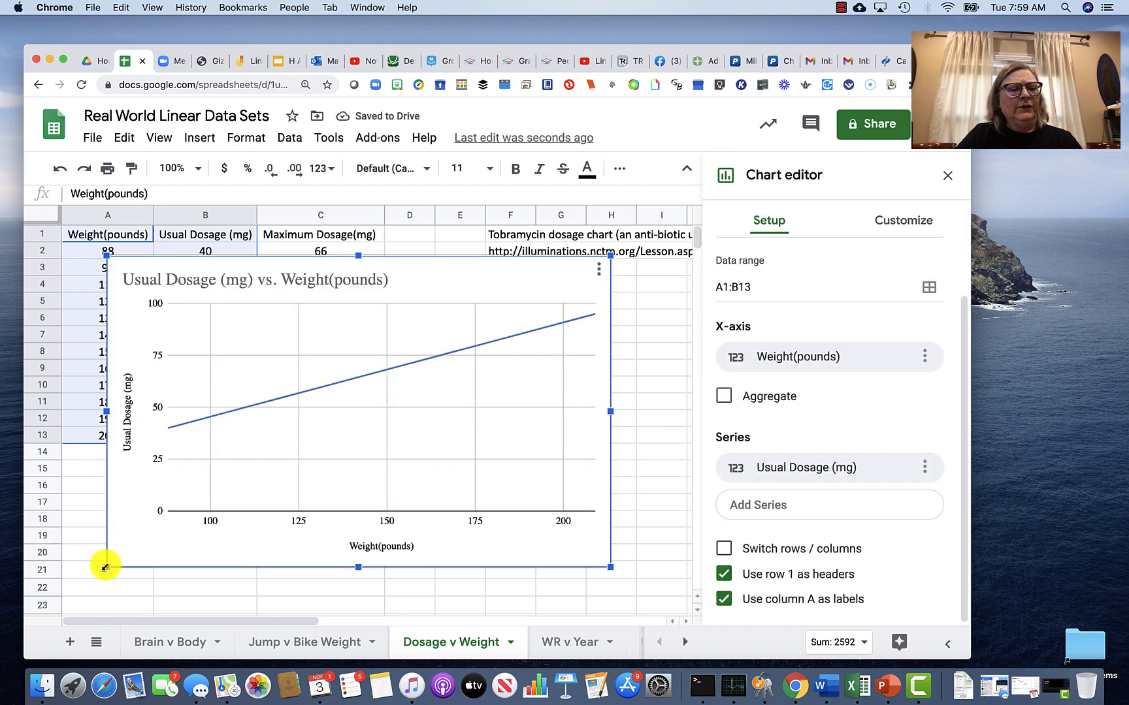
- Shrink the chart and place it beside the Maximum Dosage column, starting at column D, so the data stays uncovered
{"action": "left_click_drag", "start_coordinate": [107, 567], "coordinate": [308, 457]}
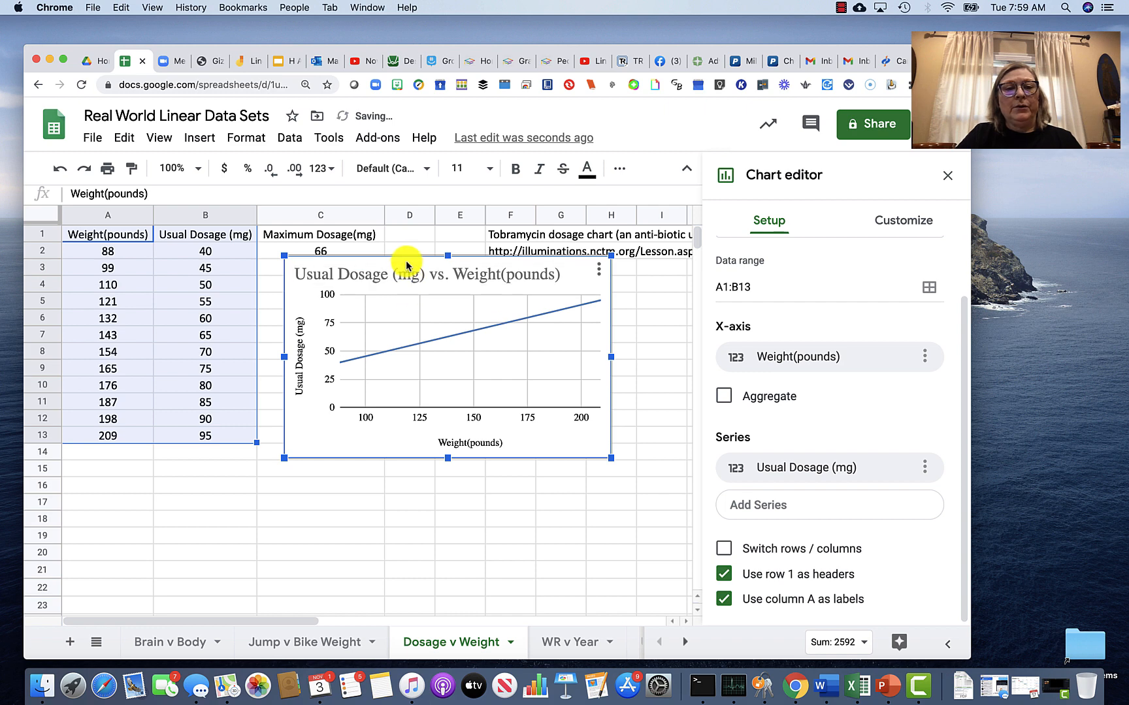
{"action": "left_click_drag", "start_coordinate": [406, 265], "coordinate": [507, 285]}
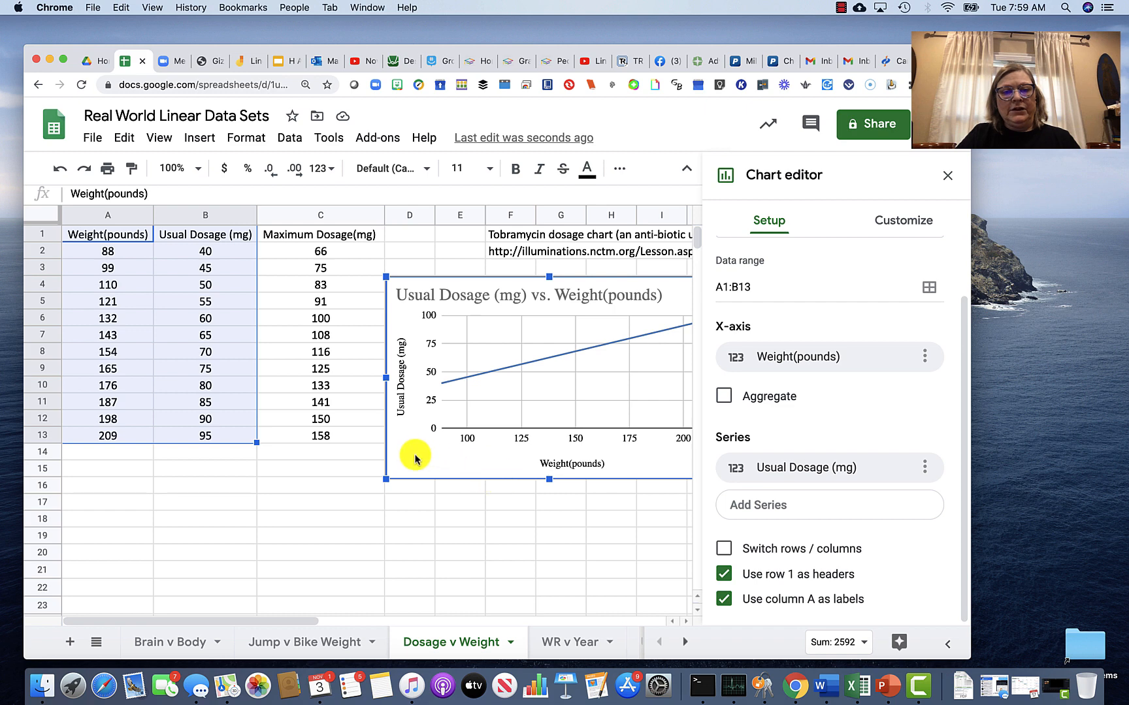
{"action": "left_click_drag", "start_coordinate": [415, 459], "coordinate": [420, 459]}
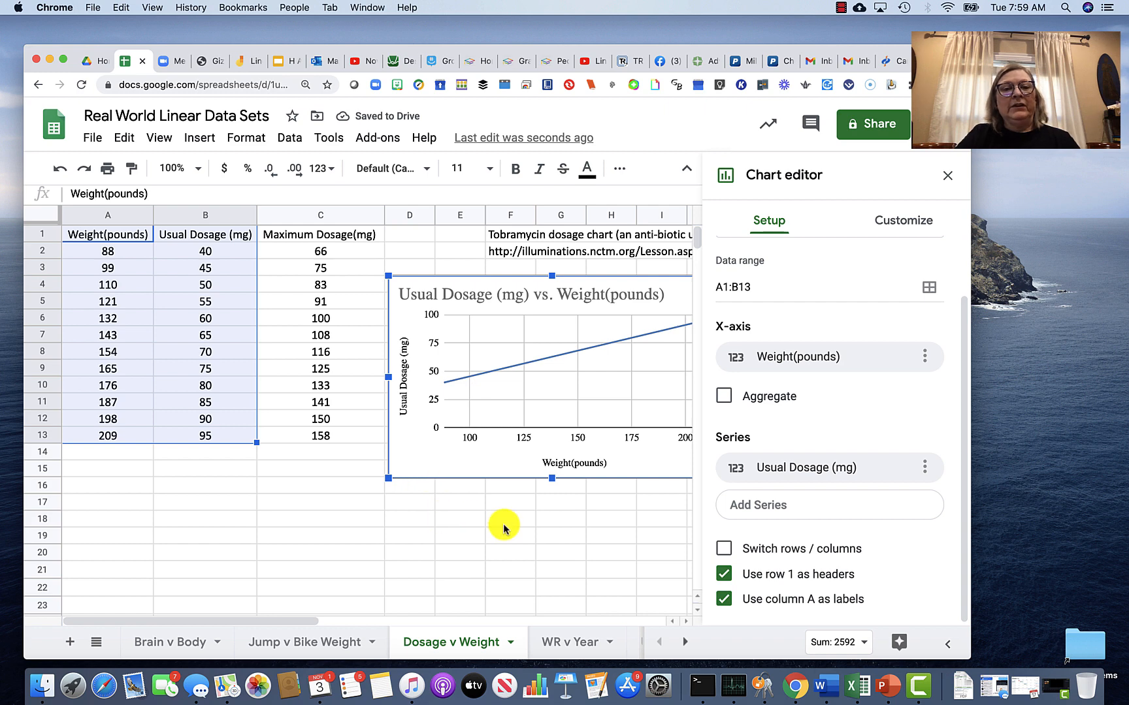
{"action": "scroll", "coordinate": [503, 528], "scroll_direction": "right", "scroll_amount": 3}
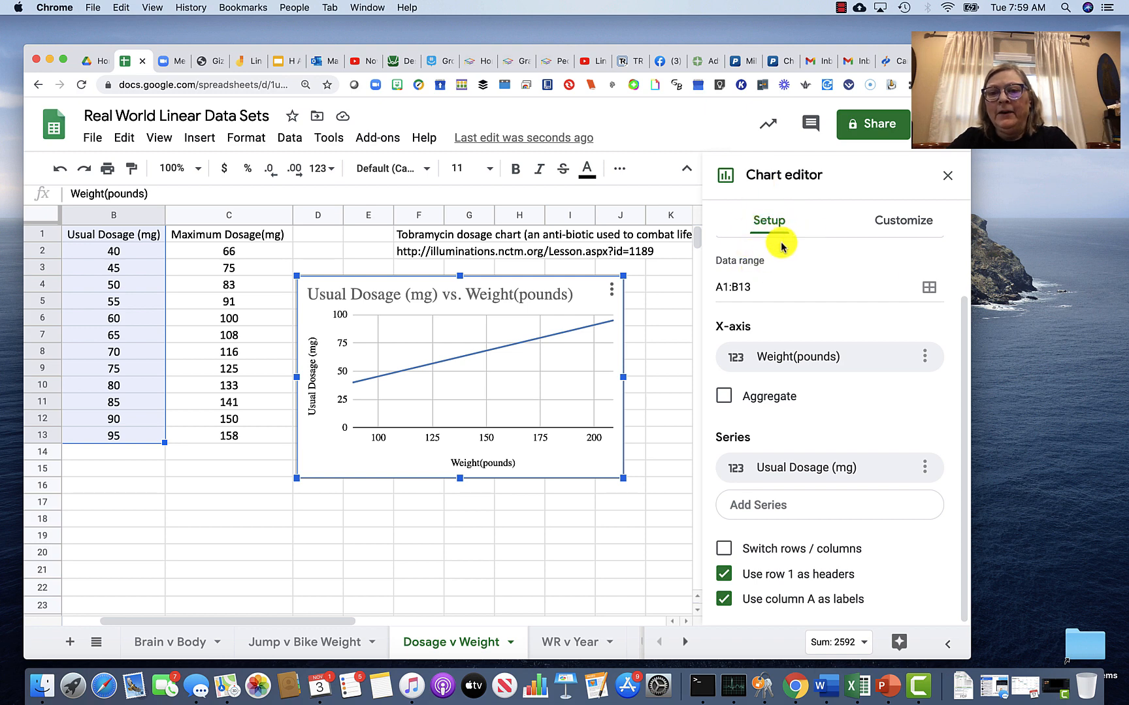
- Change the Usual Dosage vs. Weight chart from a line chart to a scatter chart
{"action": "scroll", "coordinate": [784, 326], "scroll_direction": "up", "scroll_amount": 2}
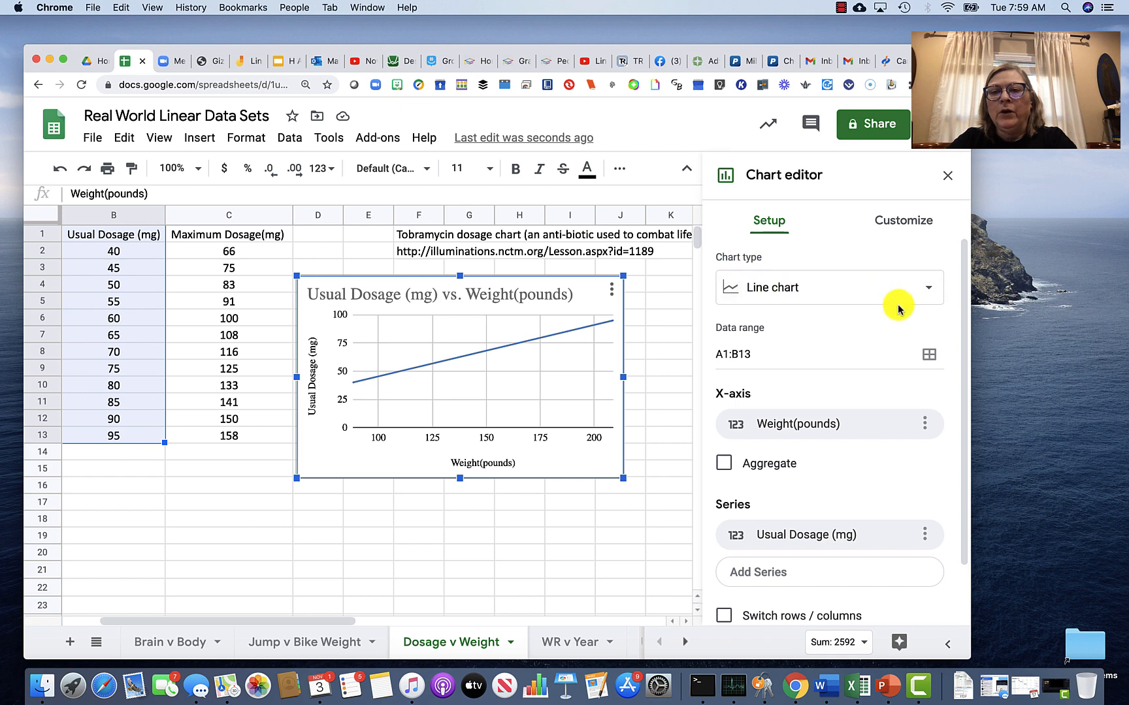
{"action": "left_click", "coordinate": [931, 296]}
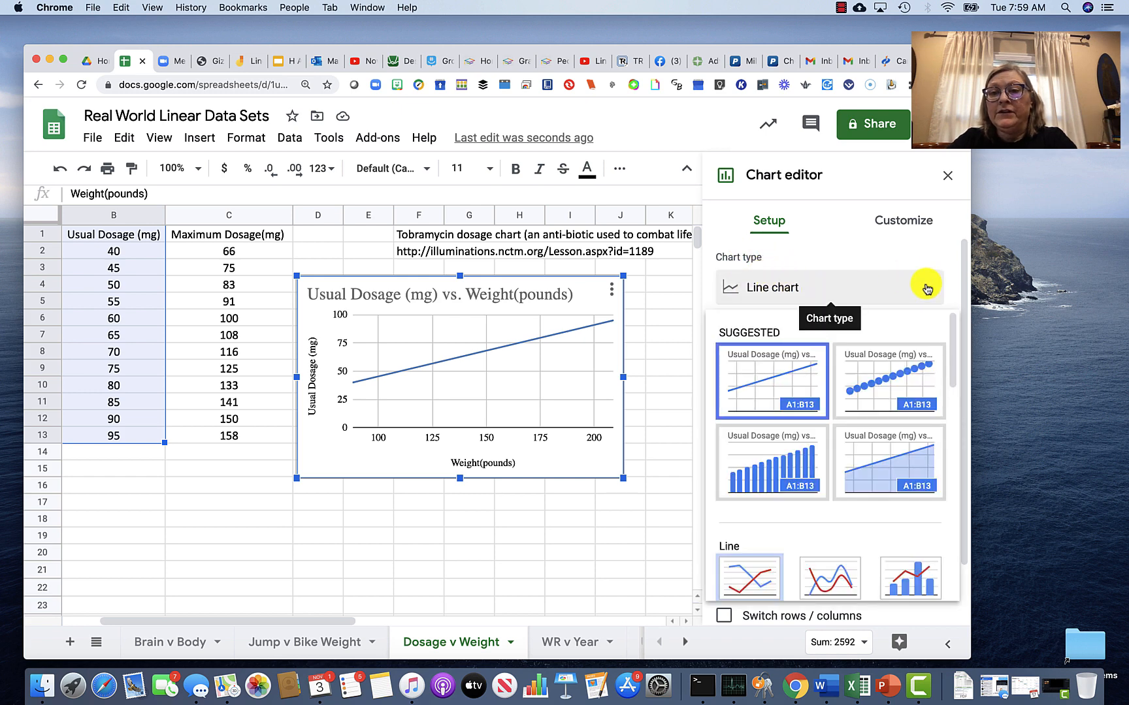
{"action": "scroll", "coordinate": [811, 440], "scroll_direction": "down", "scroll_amount": 5}
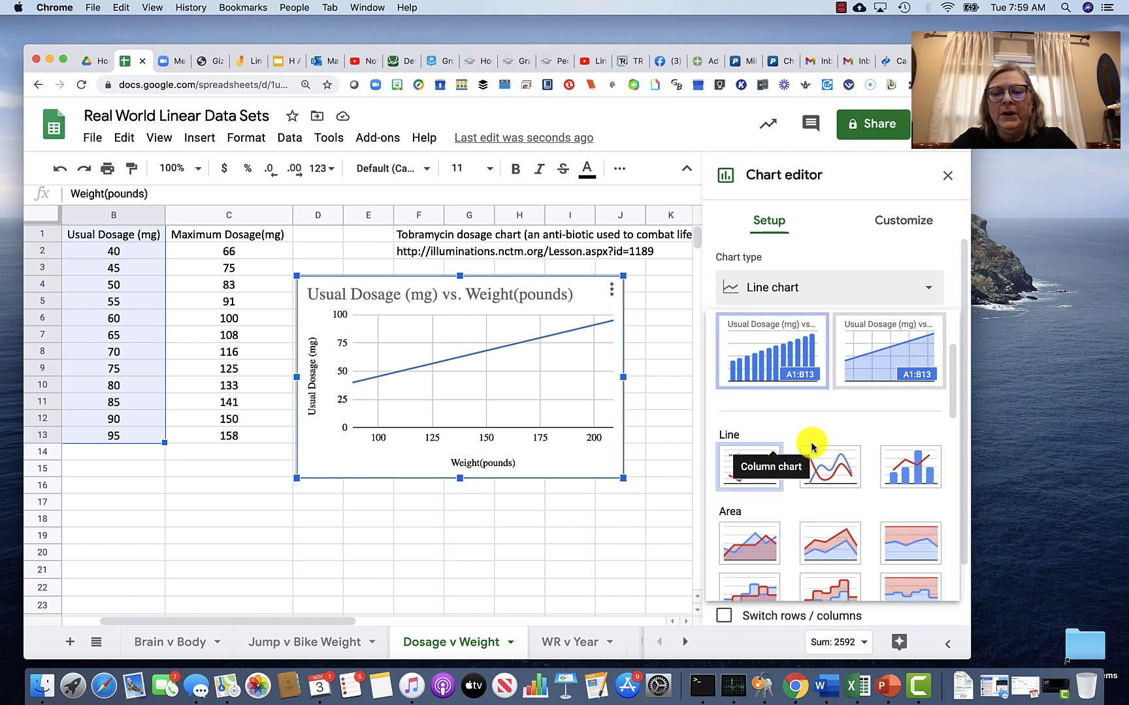
{"action": "scroll", "coordinate": [811, 444], "scroll_direction": "down", "scroll_amount": 3}
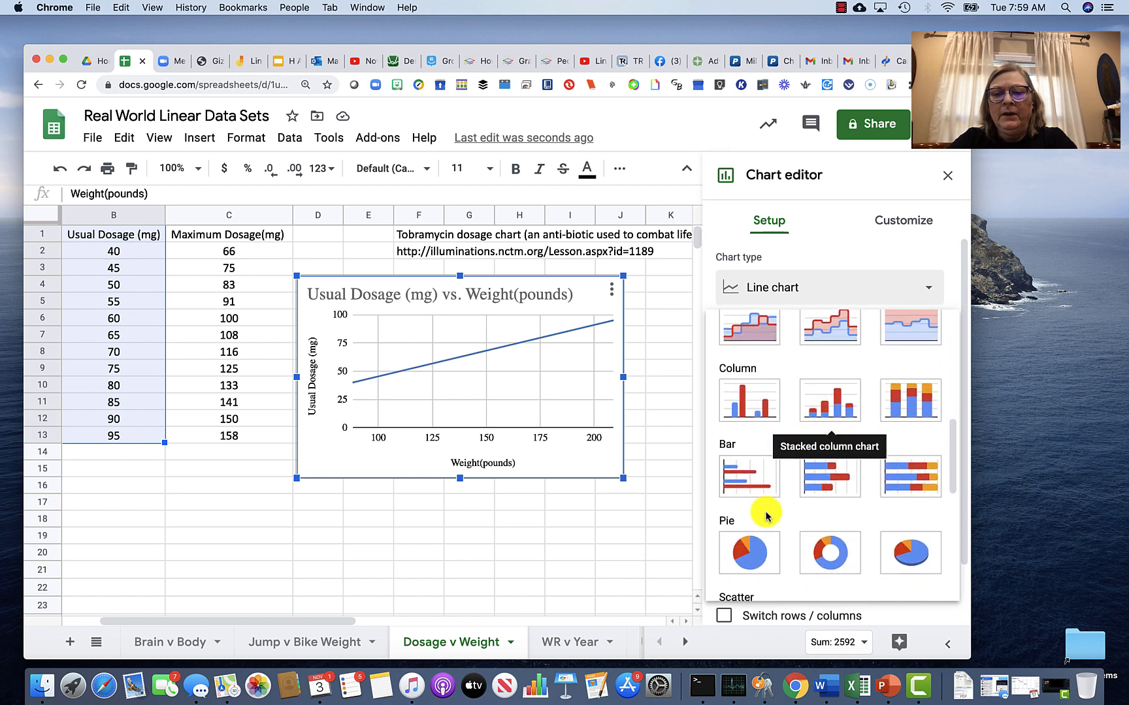
{"action": "scroll", "coordinate": [766, 516], "scroll_direction": "down", "scroll_amount": 2}
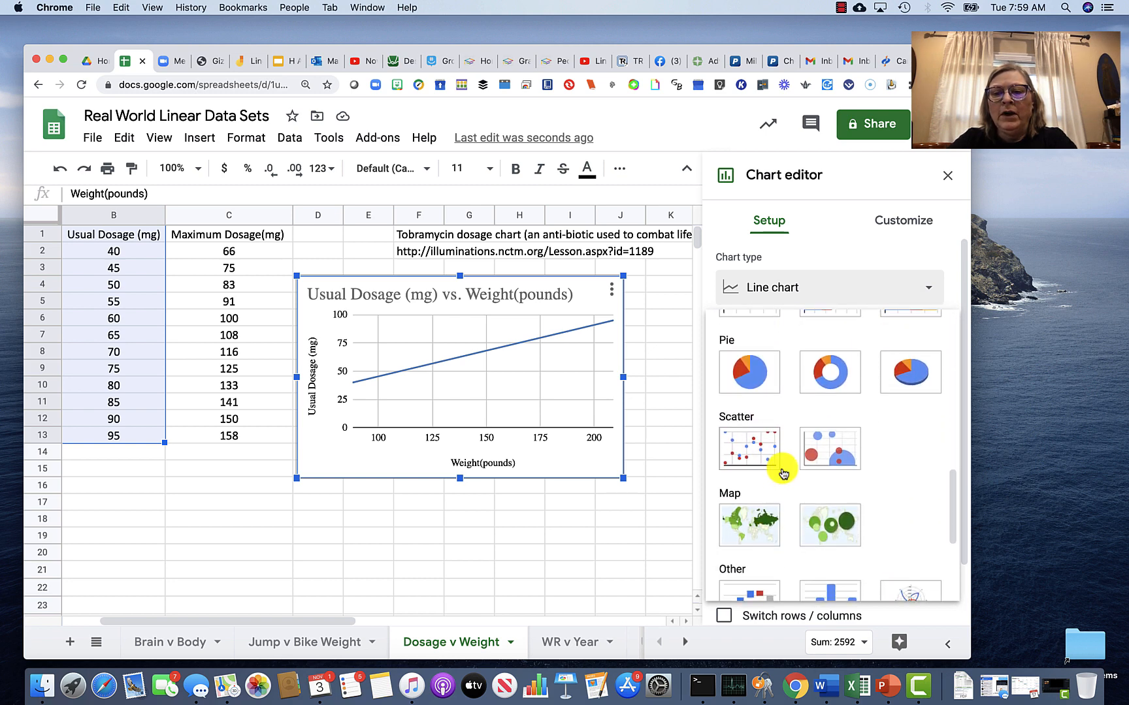
{"action": "left_click", "coordinate": [735, 448]}
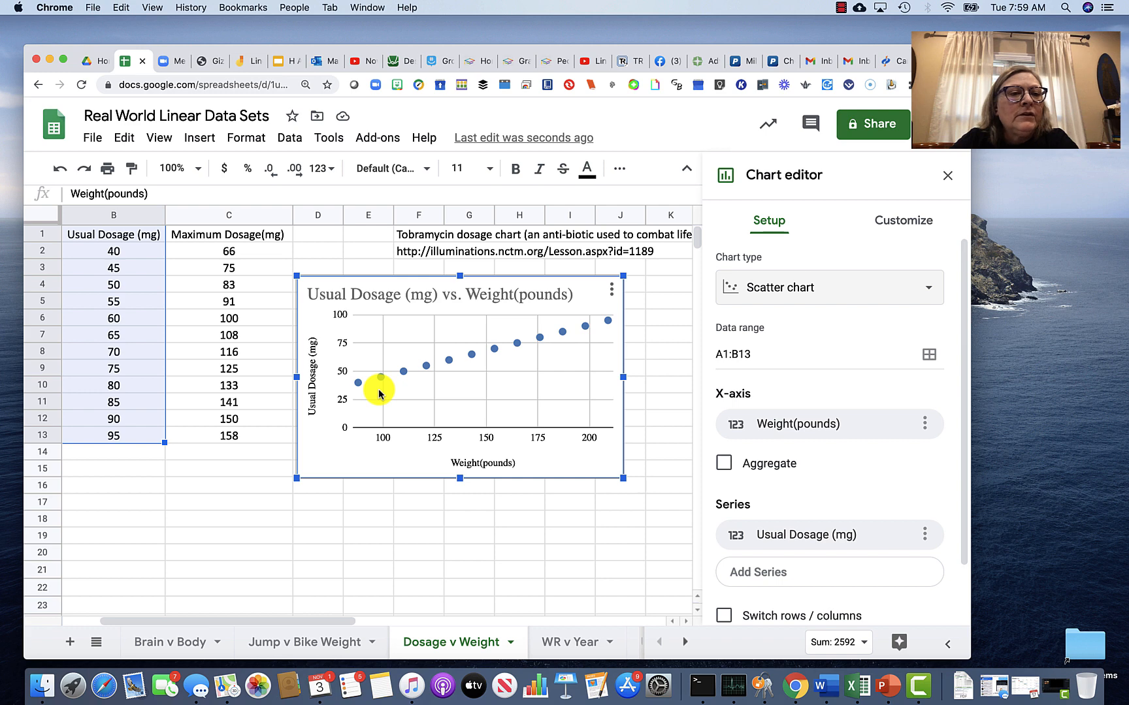
{"action": "scroll", "coordinate": [195, 460], "scroll_direction": "left", "scroll_amount": 2}
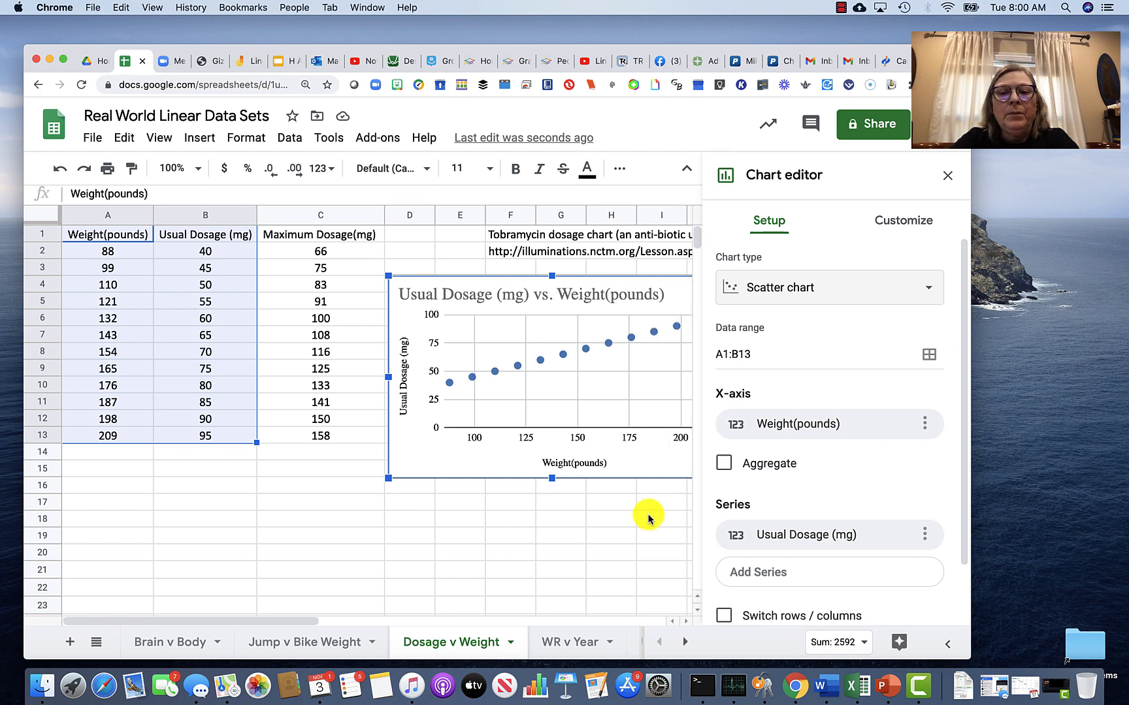
{"action": "scroll", "coordinate": [649, 519], "scroll_direction": "right", "scroll_amount": 2}
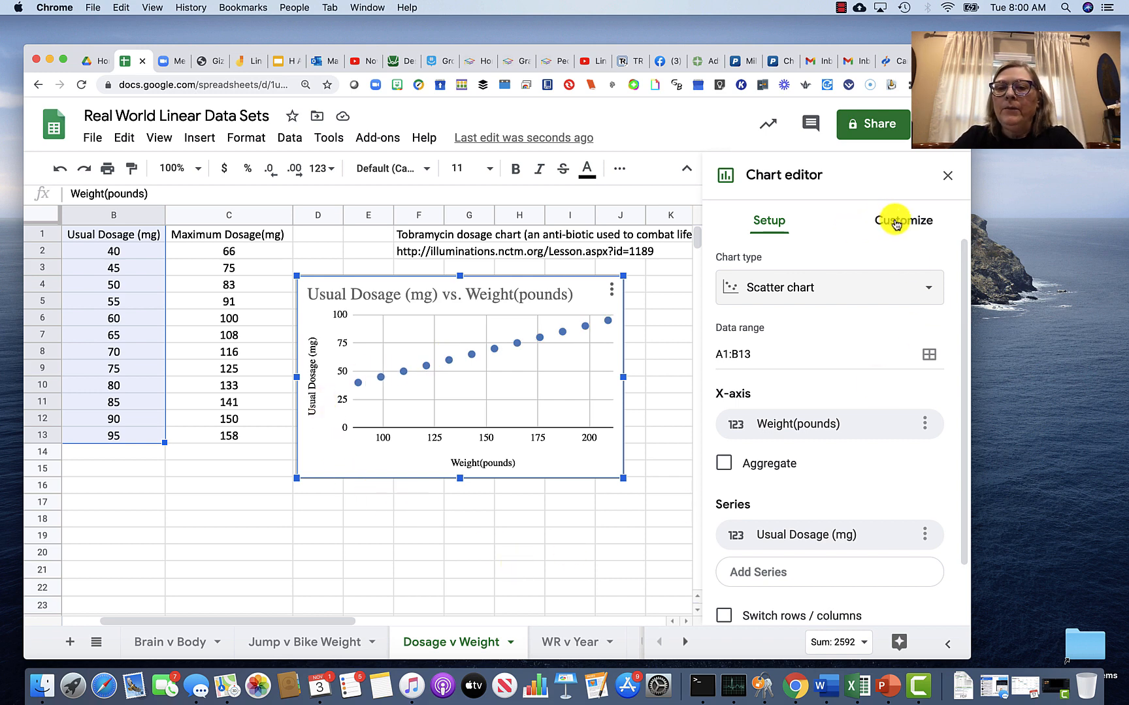
- Add a linear trendline to the Usual Dosage (mg) series of the scatter chart
{"action": "left_click", "coordinate": [903, 222]}
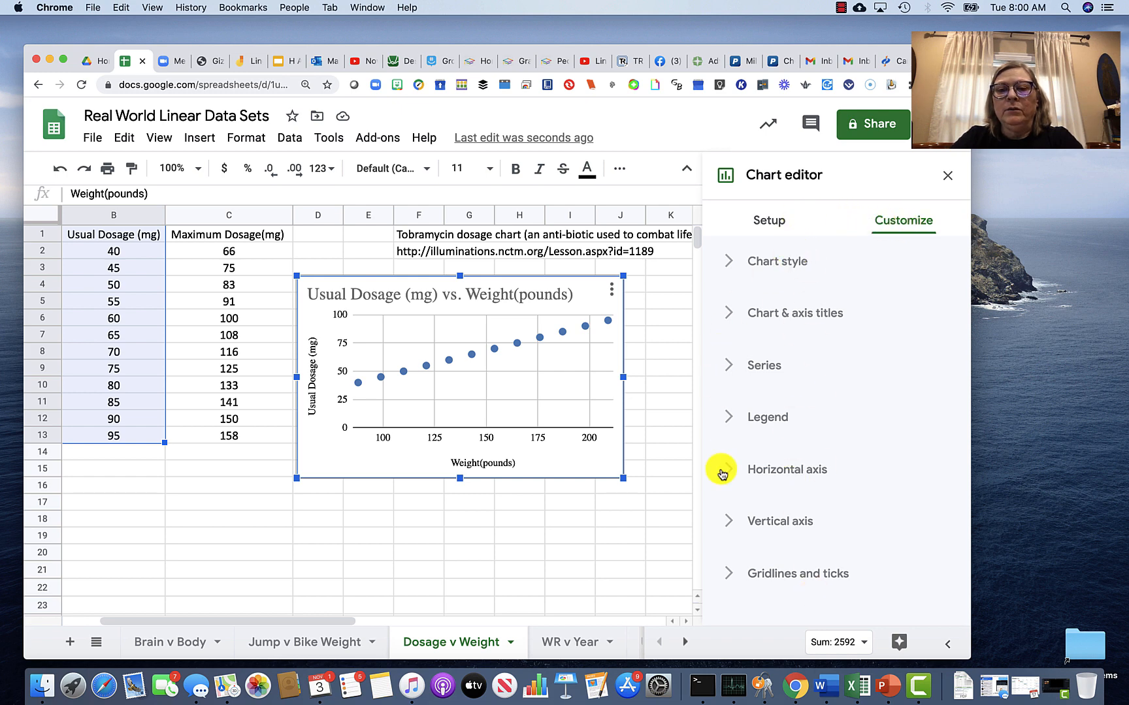
{"action": "left_click", "coordinate": [730, 367]}
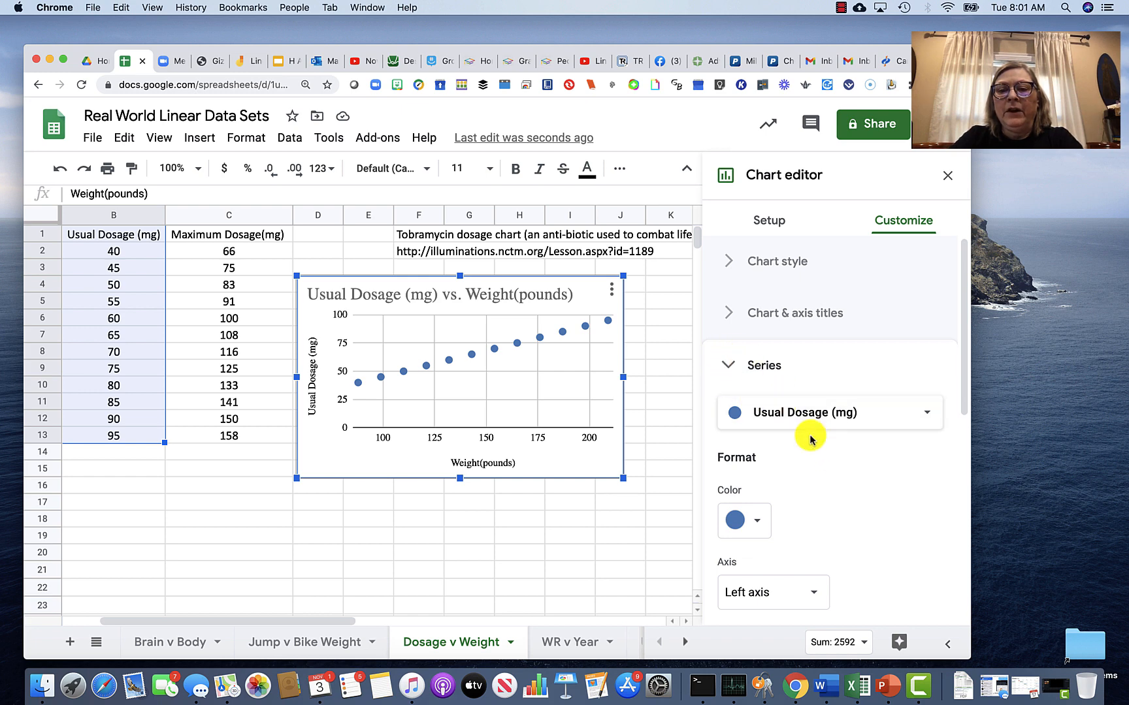
{"action": "scroll", "coordinate": [820, 459], "scroll_direction": "down", "scroll_amount": 3}
{"action": "scroll", "coordinate": [821, 460], "scroll_direction": "down", "scroll_amount": 2}
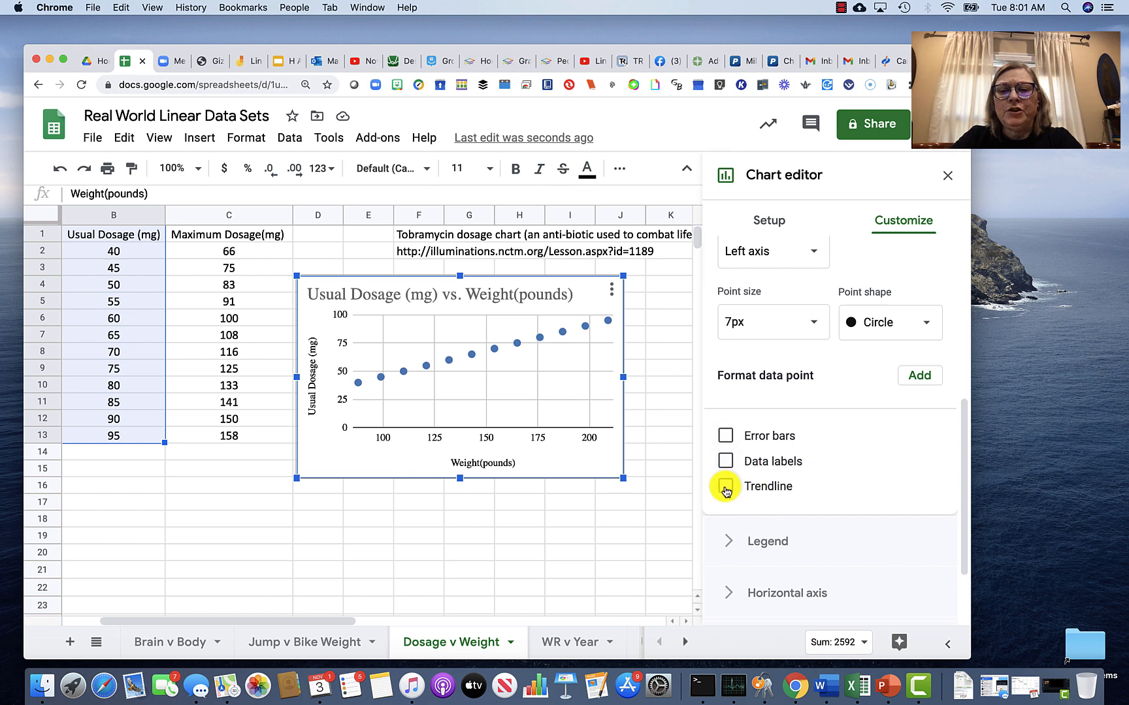
{"action": "left_click", "coordinate": [725, 487]}
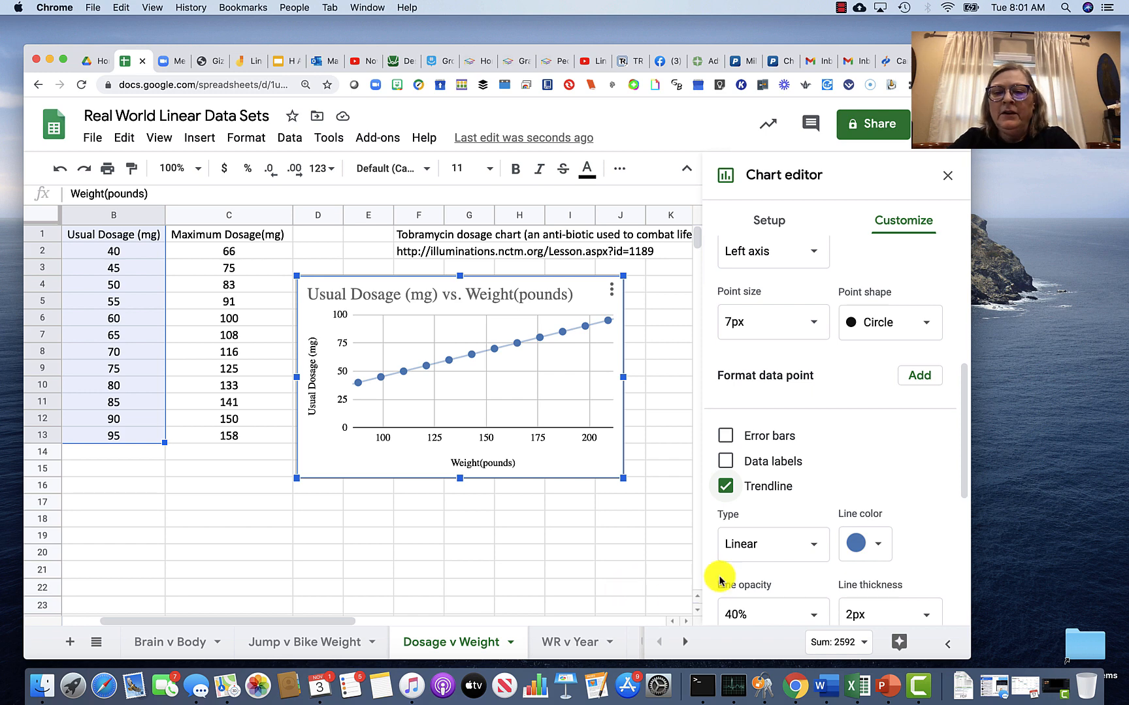
- Label the trendline with its equation using the Use Equation option, and close the chart editor
{"action": "scroll", "coordinate": [912, 459], "scroll_direction": "down", "scroll_amount": 1}
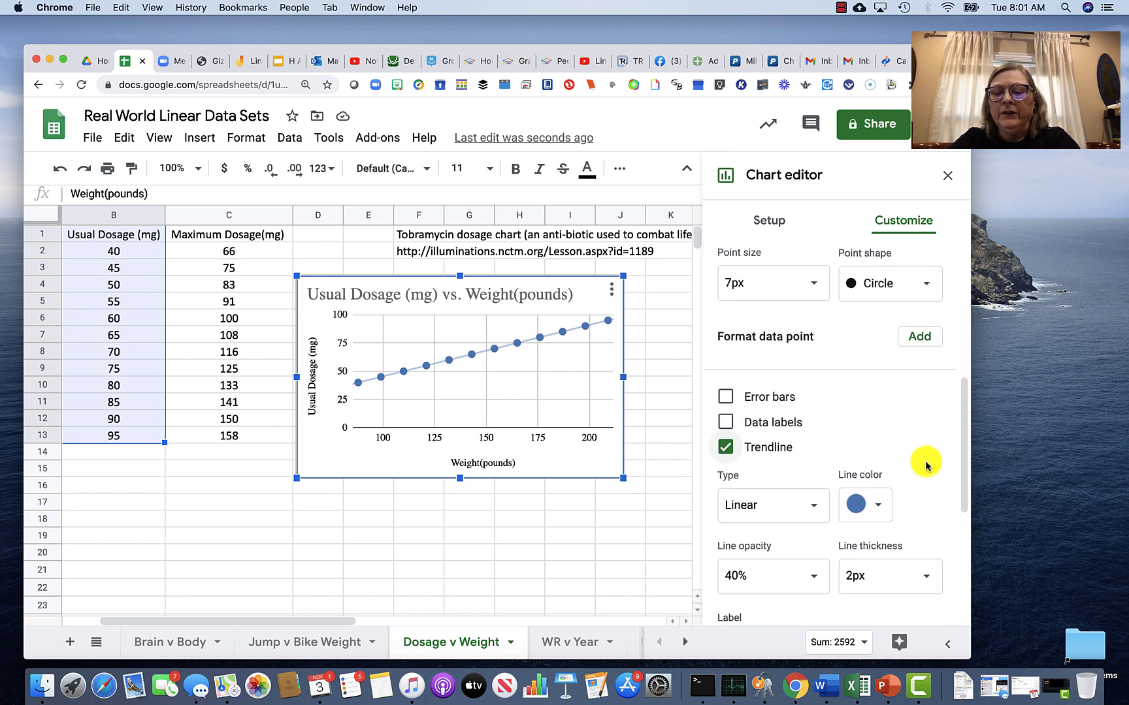
{"action": "scroll", "coordinate": [925, 469], "scroll_direction": "down", "scroll_amount": 4}
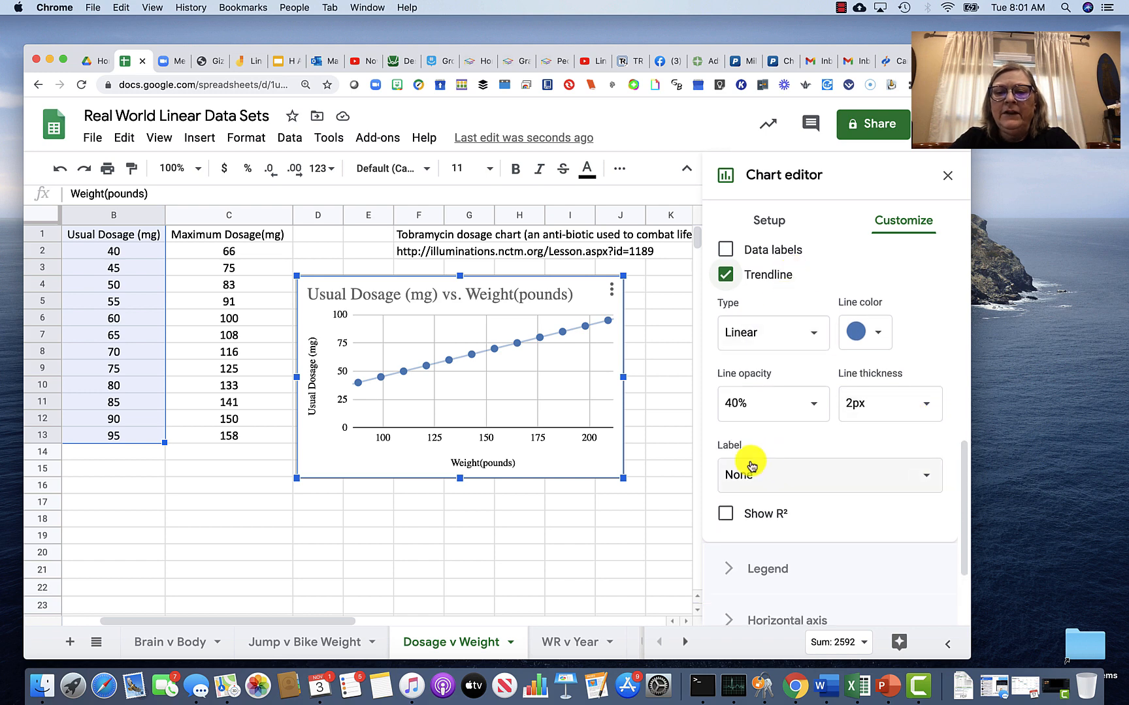
{"action": "left_click", "coordinate": [926, 480]}
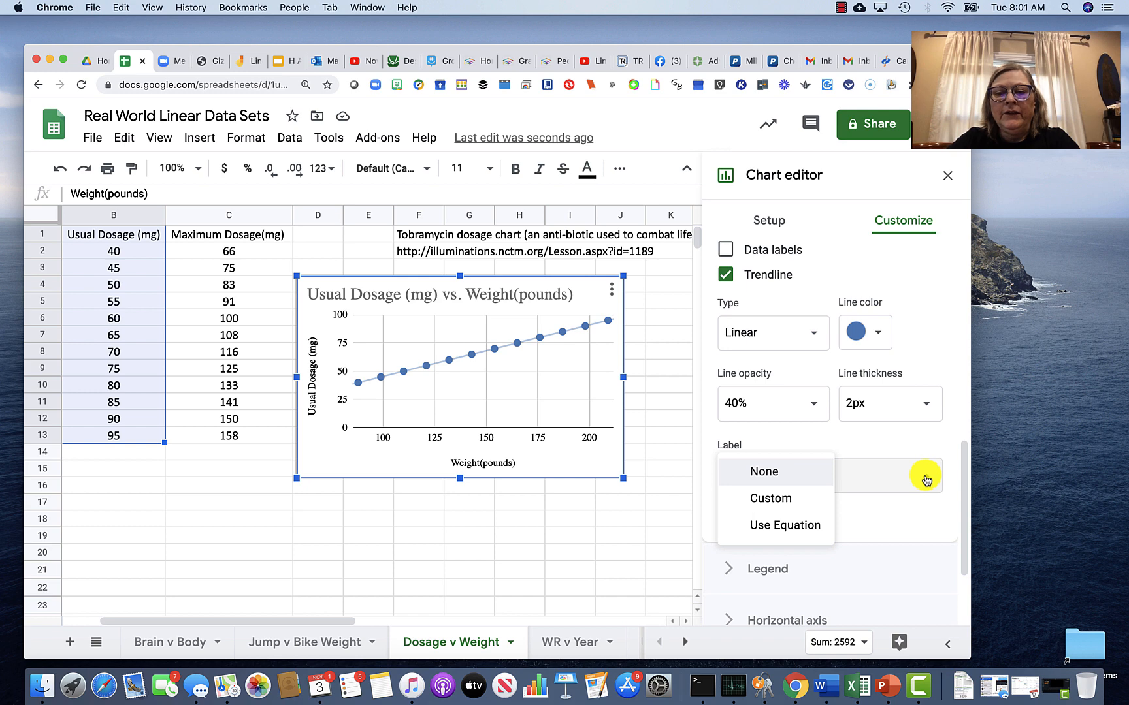
{"action": "left_click", "coordinate": [774, 526]}
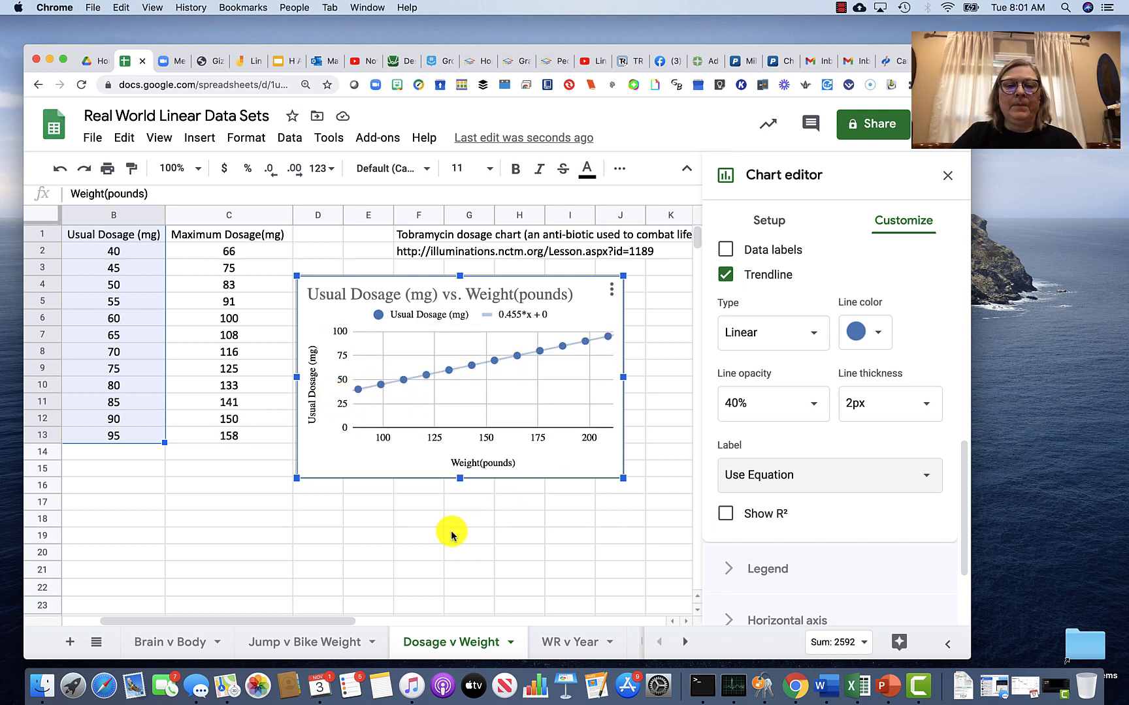
{"action": "scroll", "coordinate": [451, 536], "scroll_direction": "left", "scroll_amount": 3}
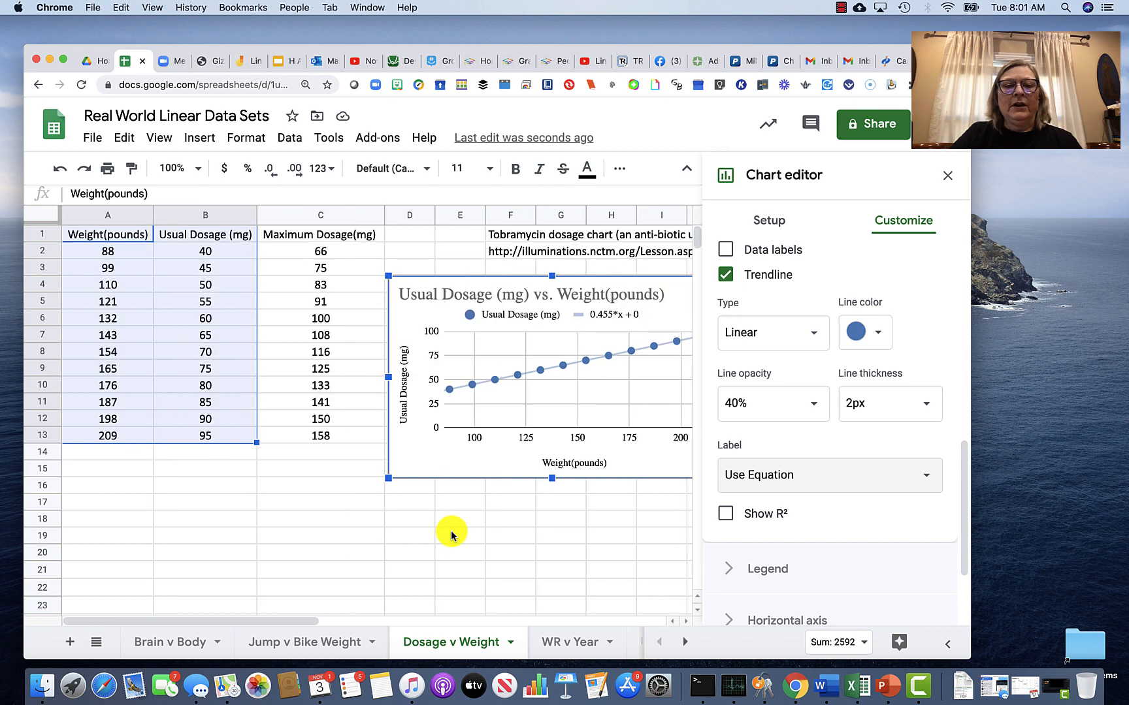
{"action": "left_click", "coordinate": [123, 483]}
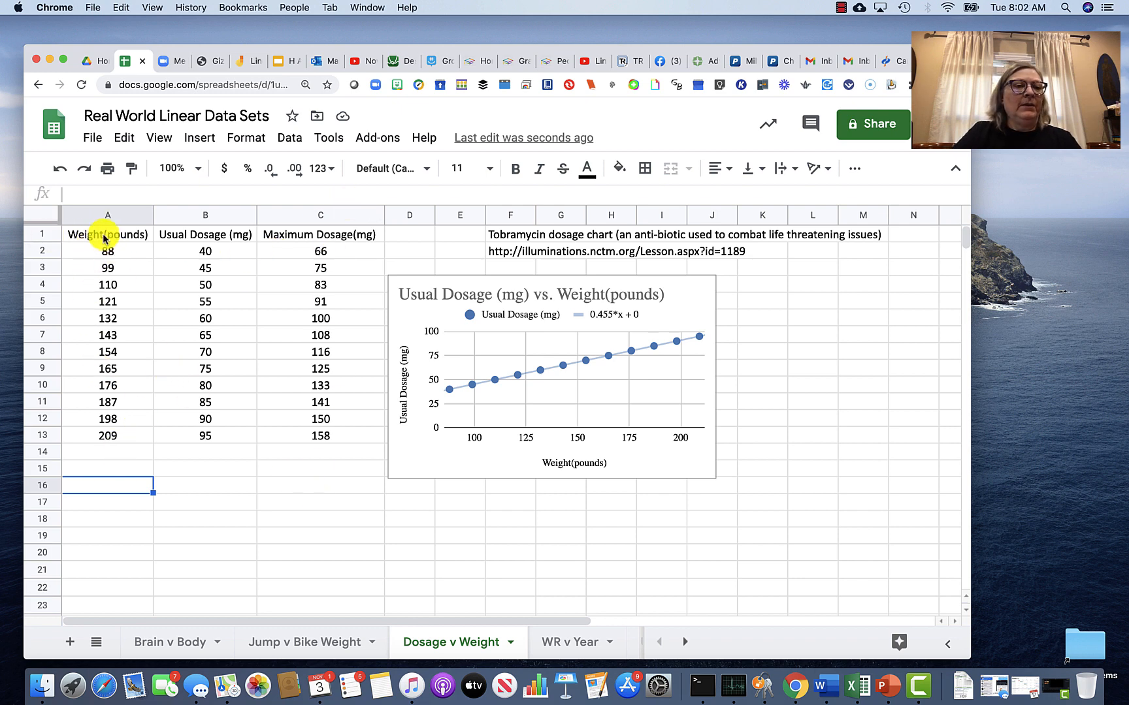
{"action": "left_click_drag", "start_coordinate": [101, 235], "coordinate": [98, 437]}
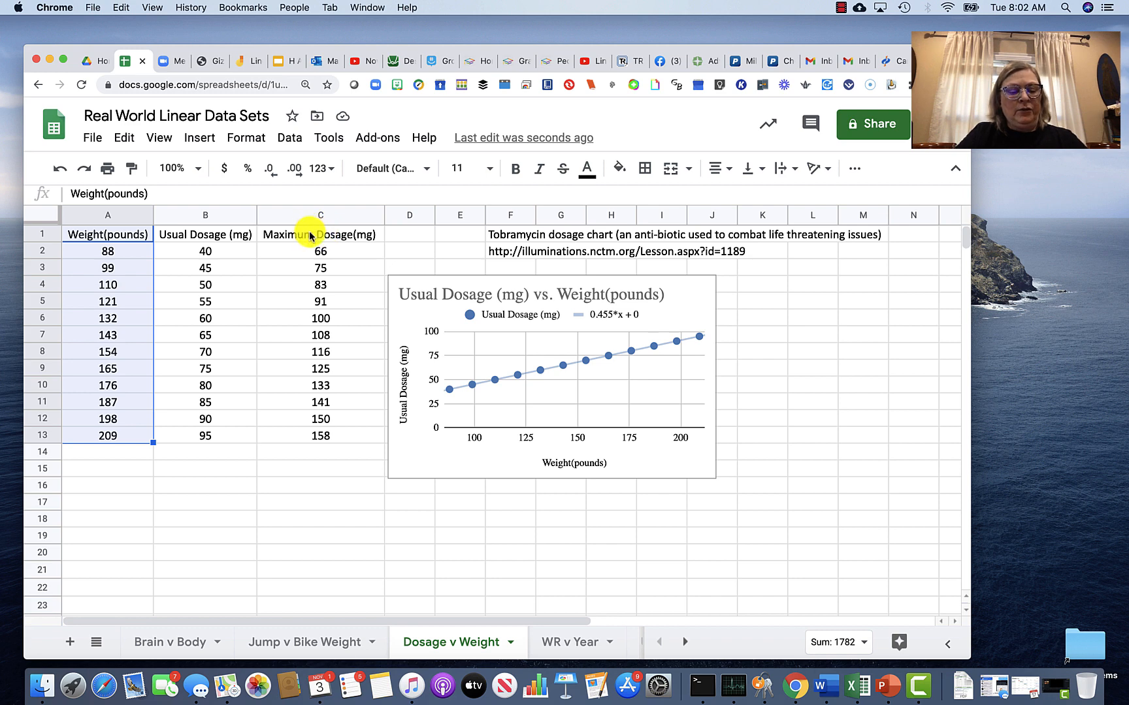
{"action": "left_click_drag", "start_coordinate": [310, 237], "coordinate": [320, 423]}
{"action": "left_click", "coordinate": [321, 455]}
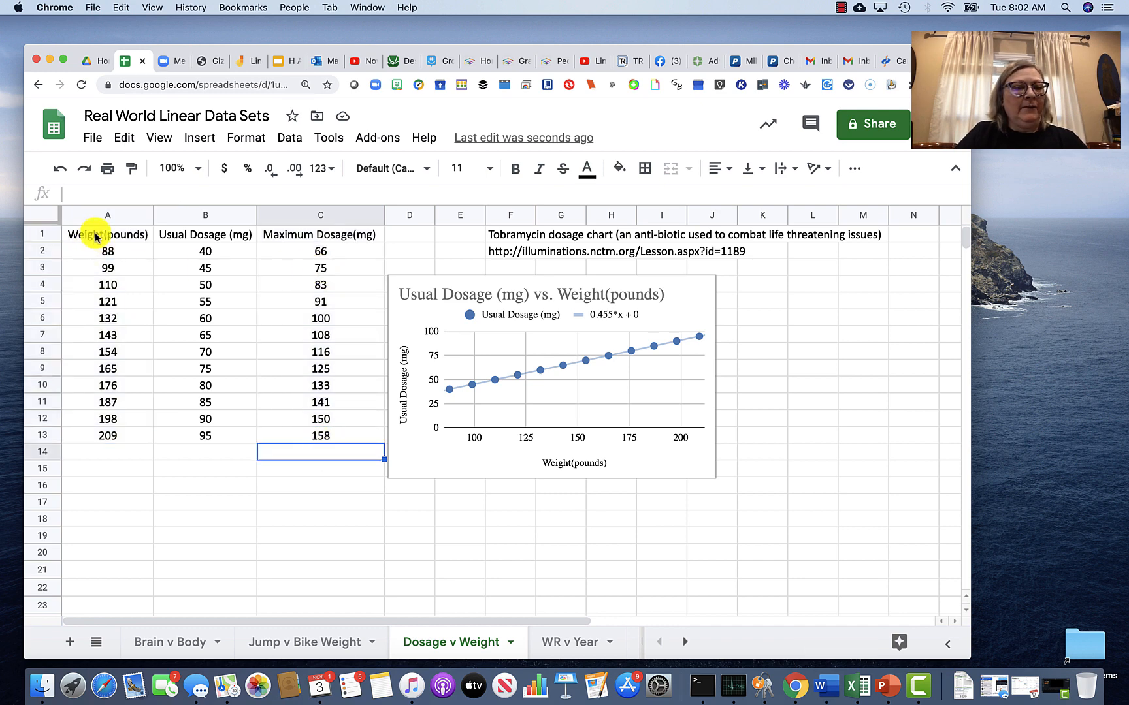
- Insert a chart from the Weight(pounds) data in A1:A13 and the Maximum Dosage(mg) data in C1:C13
{"action": "left_click_drag", "start_coordinate": [96, 237], "coordinate": [101, 435]}
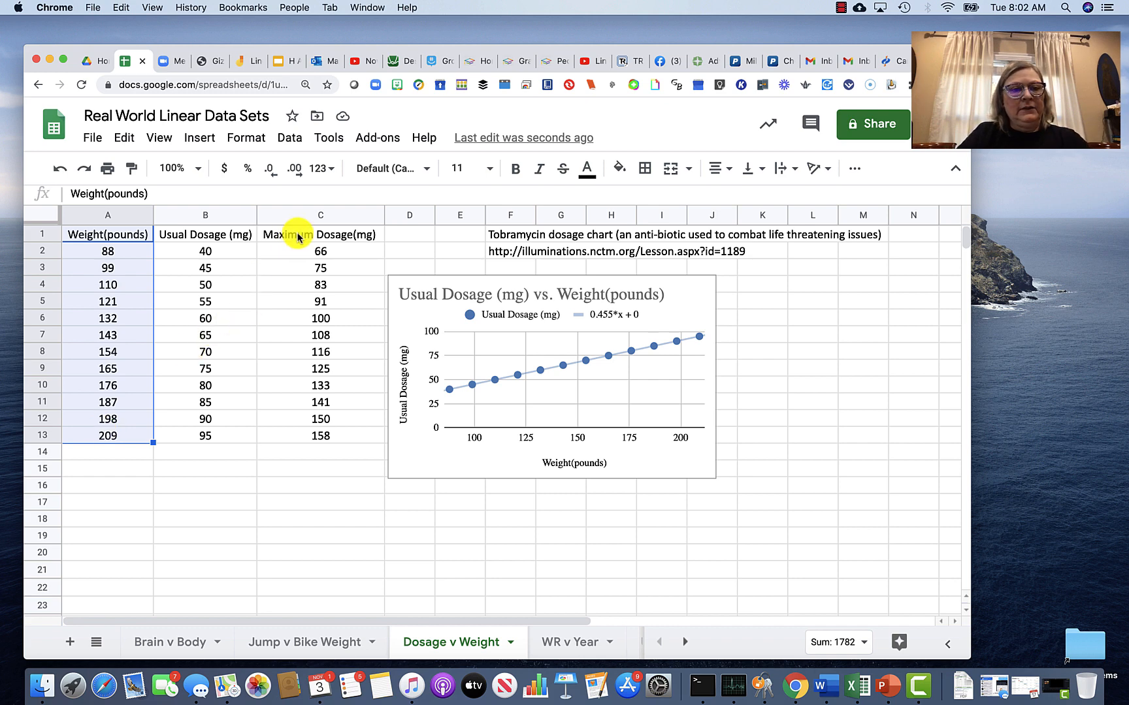
{"action": "left_click_drag", "start_coordinate": [297, 236], "coordinate": [328, 443]}
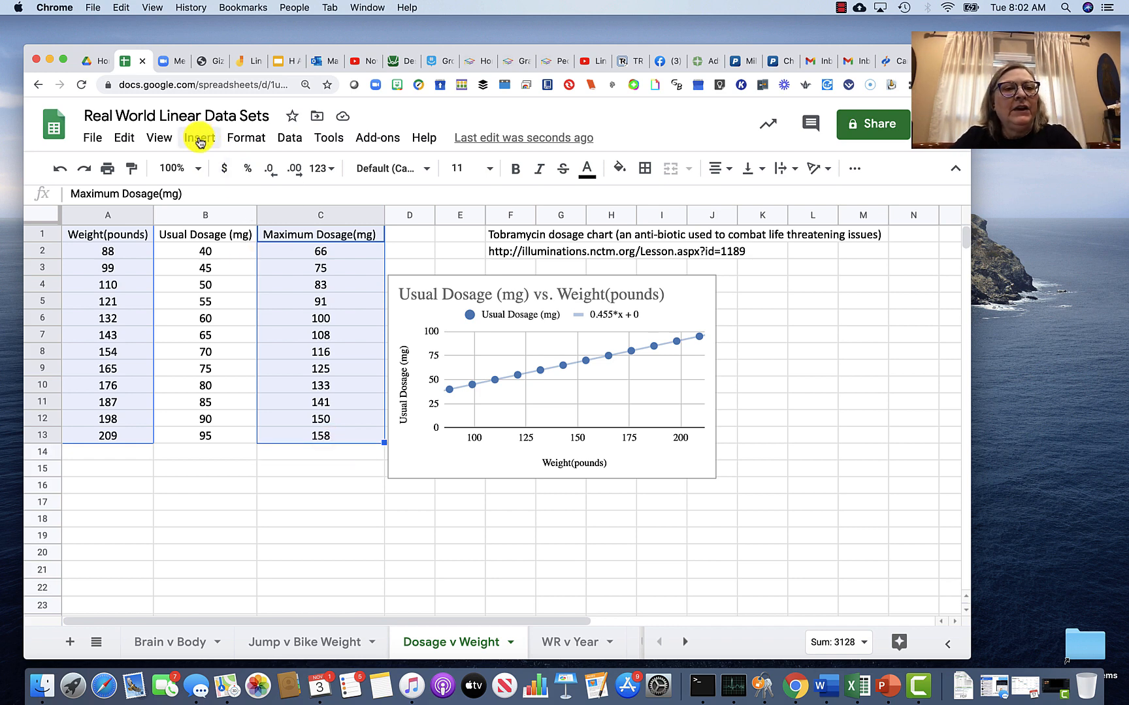
{"action": "left_click", "coordinate": [200, 140]}
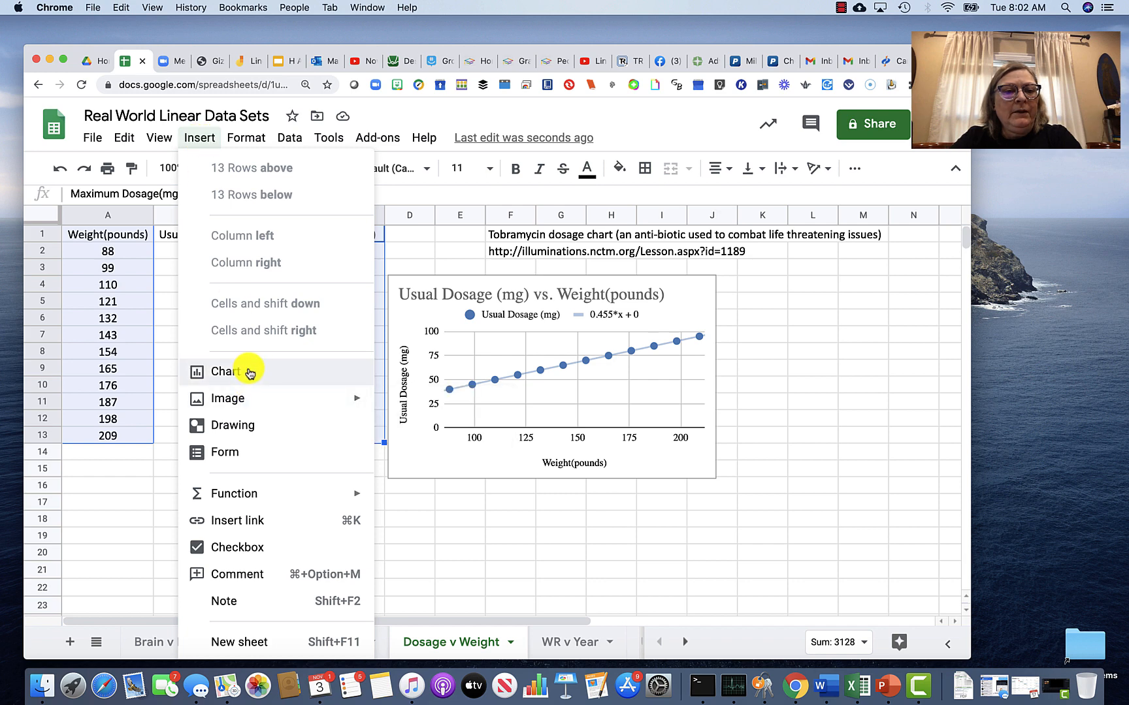
{"action": "left_click", "coordinate": [247, 371]}
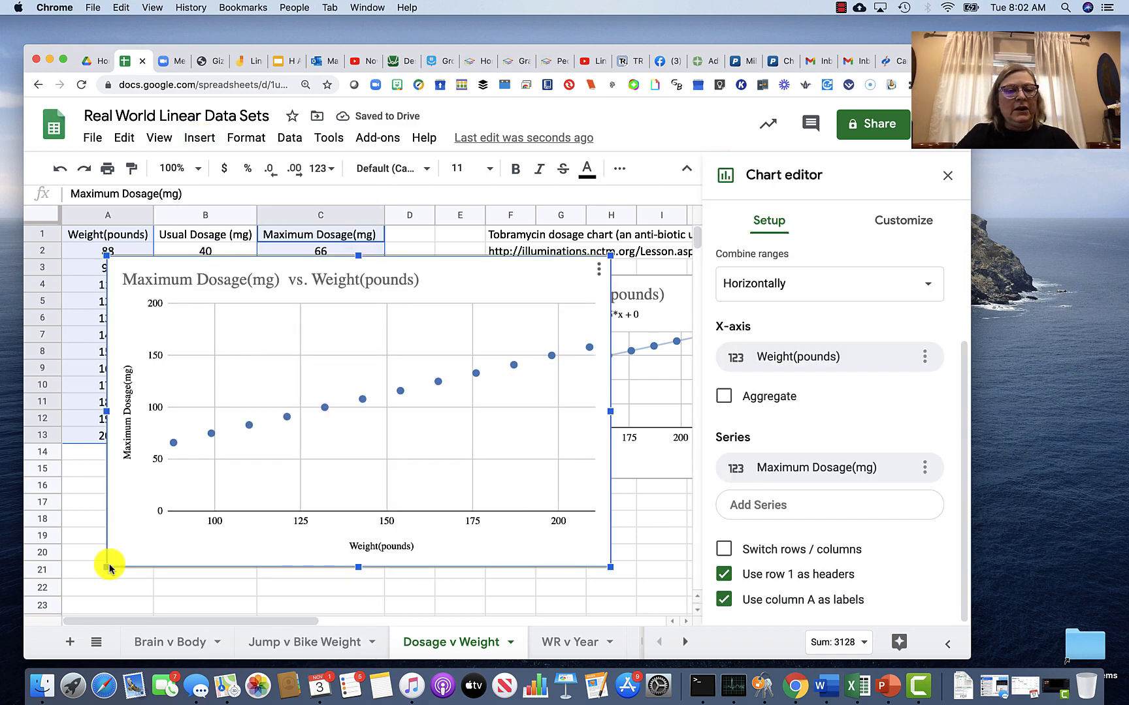
- Shrink the Maximum Dosage vs. Weight chart and place it directly beneath the Usual Dosage chart, starting at column D
{"action": "left_click_drag", "start_coordinate": [108, 567], "coordinate": [317, 437]}
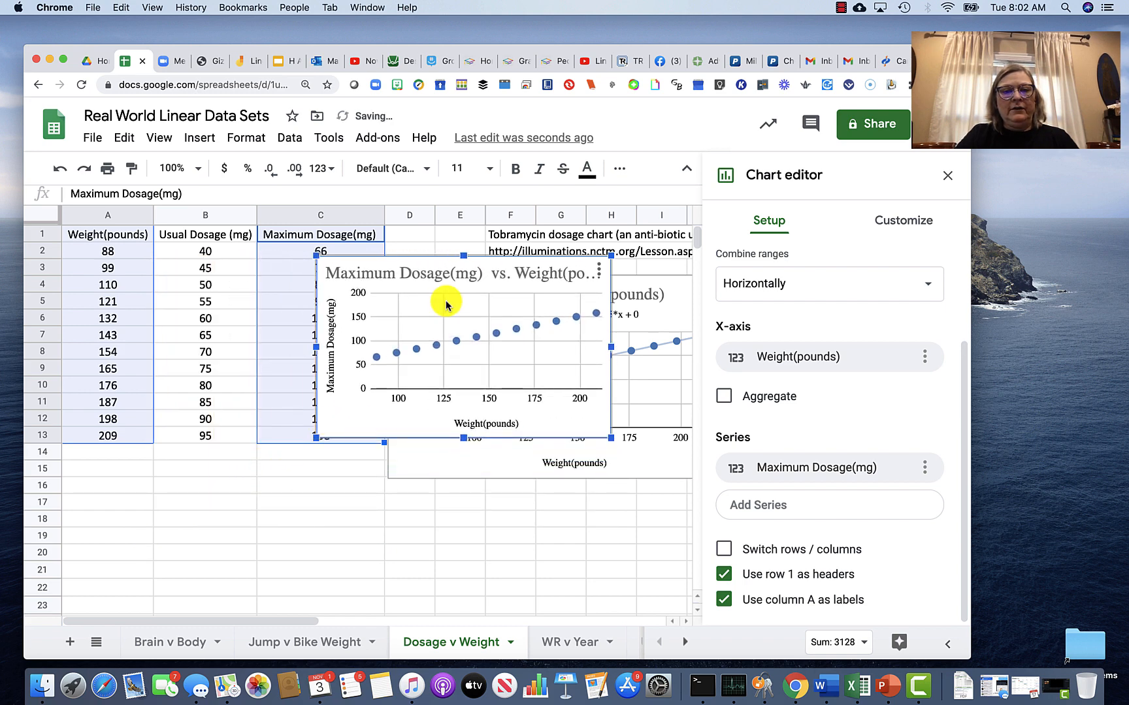
{"action": "left_click_drag", "start_coordinate": [446, 305], "coordinate": [517, 537]}
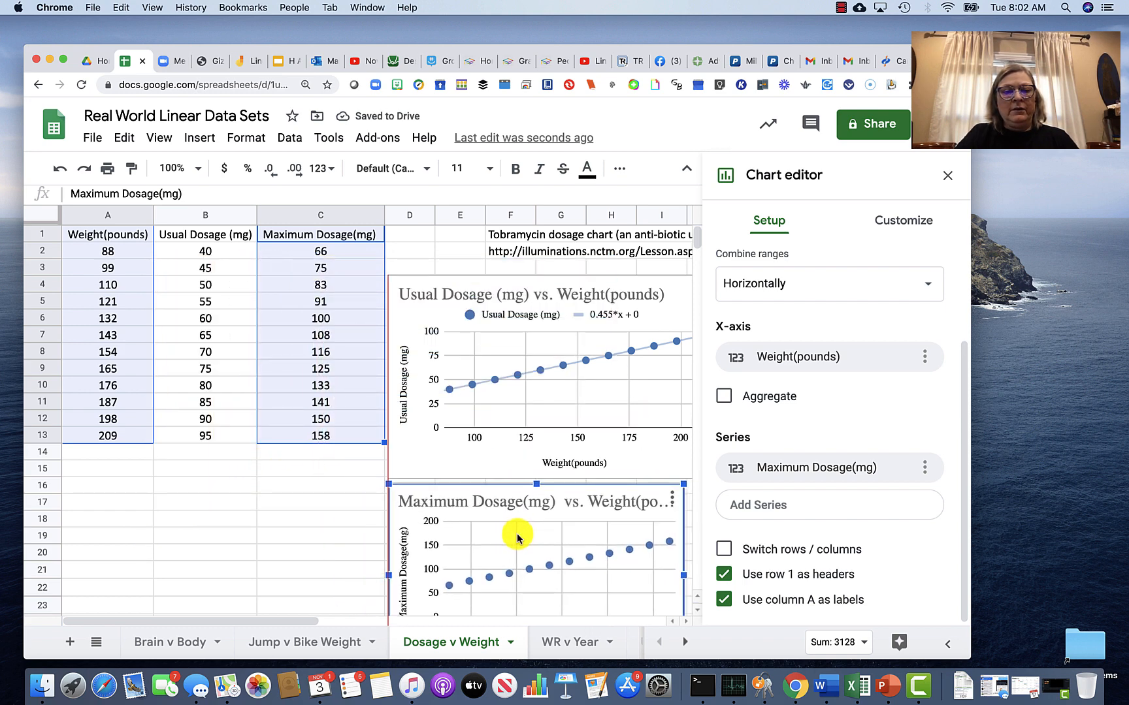
{"action": "scroll", "coordinate": [517, 538], "scroll_direction": "down", "scroll_amount": 2}
{"action": "scroll", "coordinate": [319, 526], "scroll_direction": "down", "scroll_amount": 2}
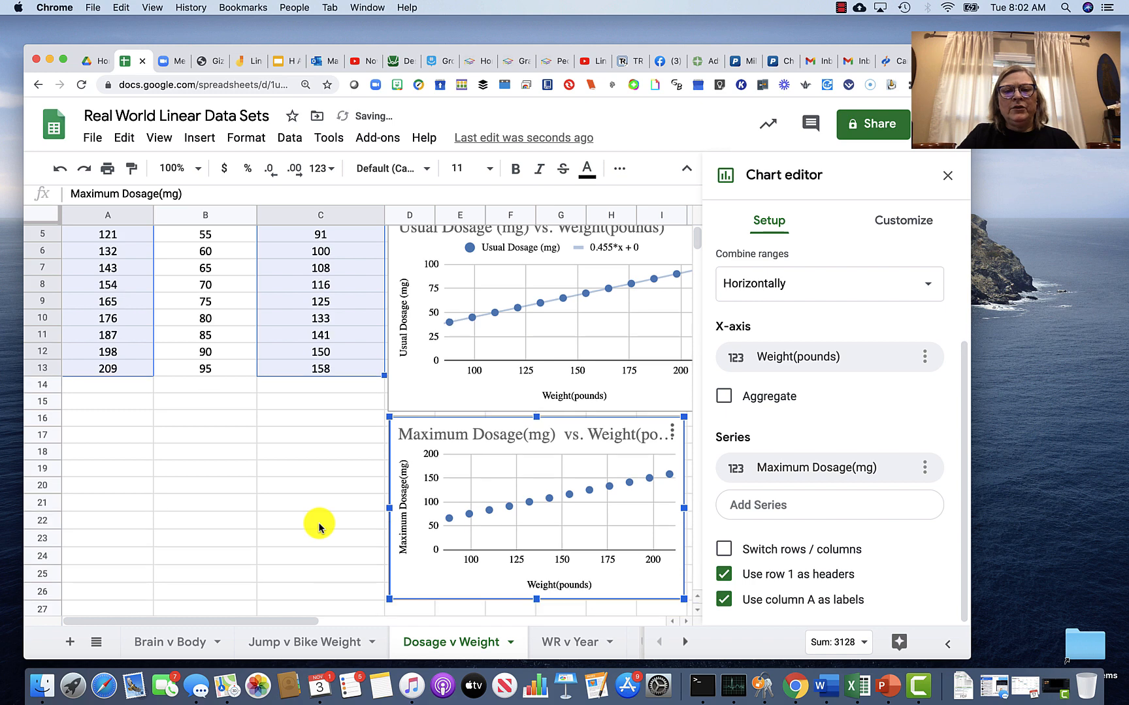
- Enlarge the Maximum Dosage chart to match the width of the Usual Dosage chart, and close the chart editor
{"action": "scroll", "coordinate": [319, 526], "scroll_direction": "right", "scroll_amount": 3}
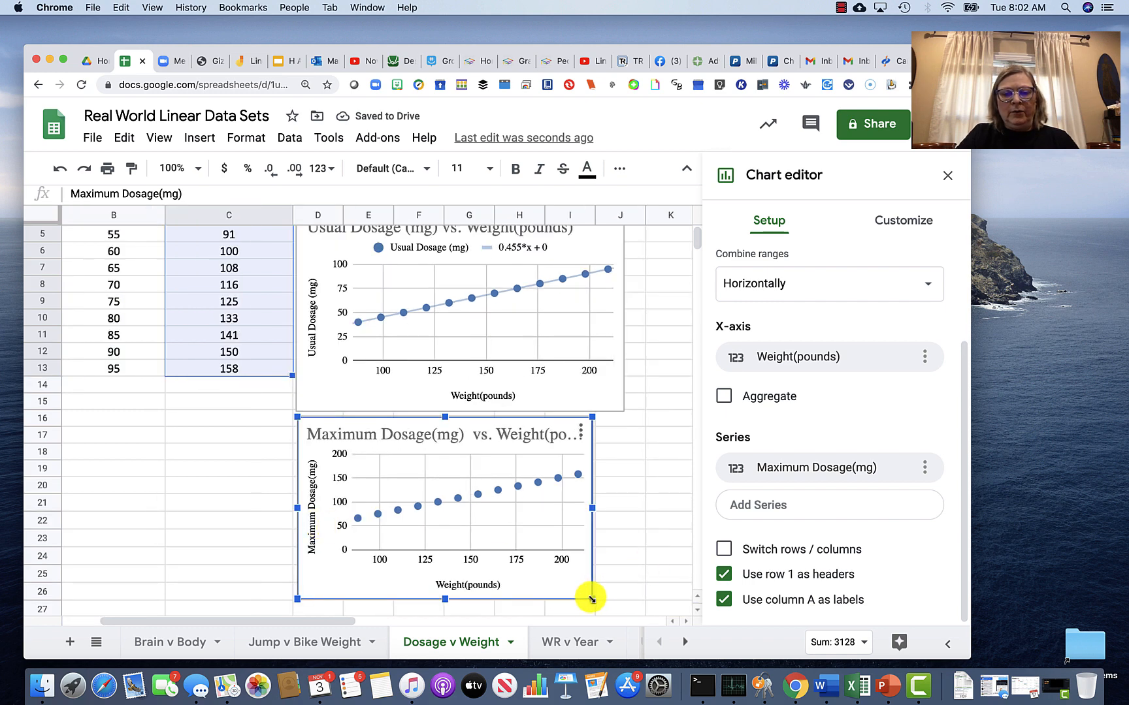
{"action": "left_click_drag", "start_coordinate": [591, 598], "coordinate": [619, 617]}
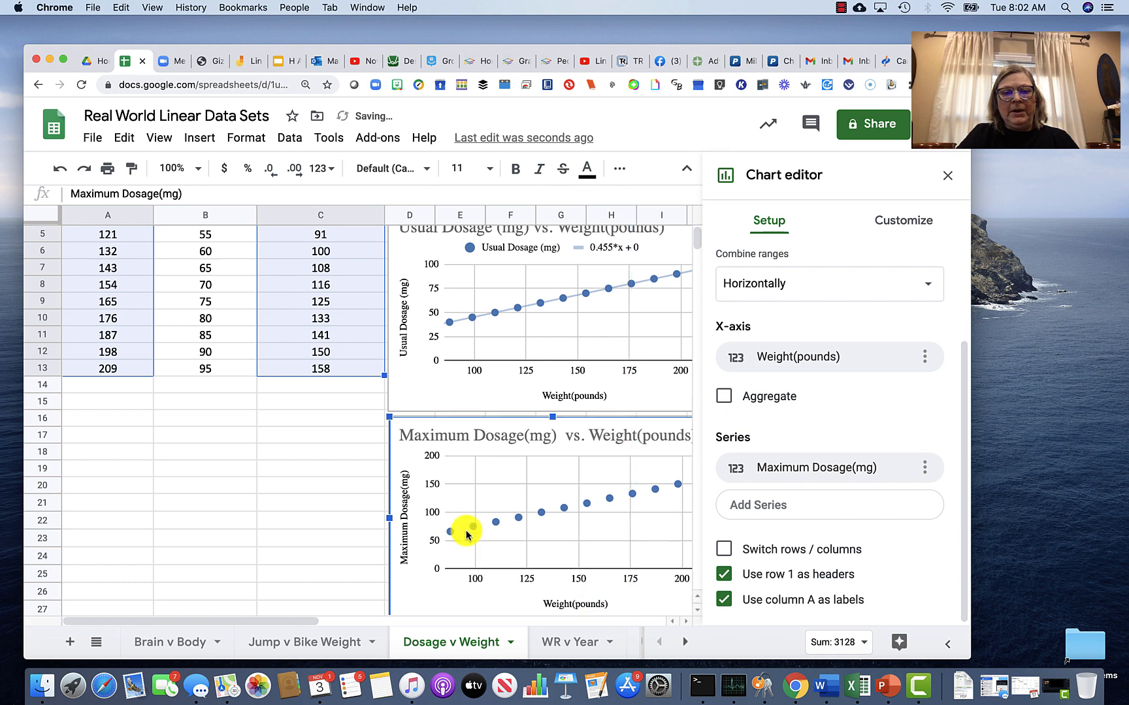
{"action": "scroll", "coordinate": [338, 508], "scroll_direction": "right", "scroll_amount": 5}
{"action": "scroll", "coordinate": [338, 508], "scroll_direction": "left", "scroll_amount": 5}
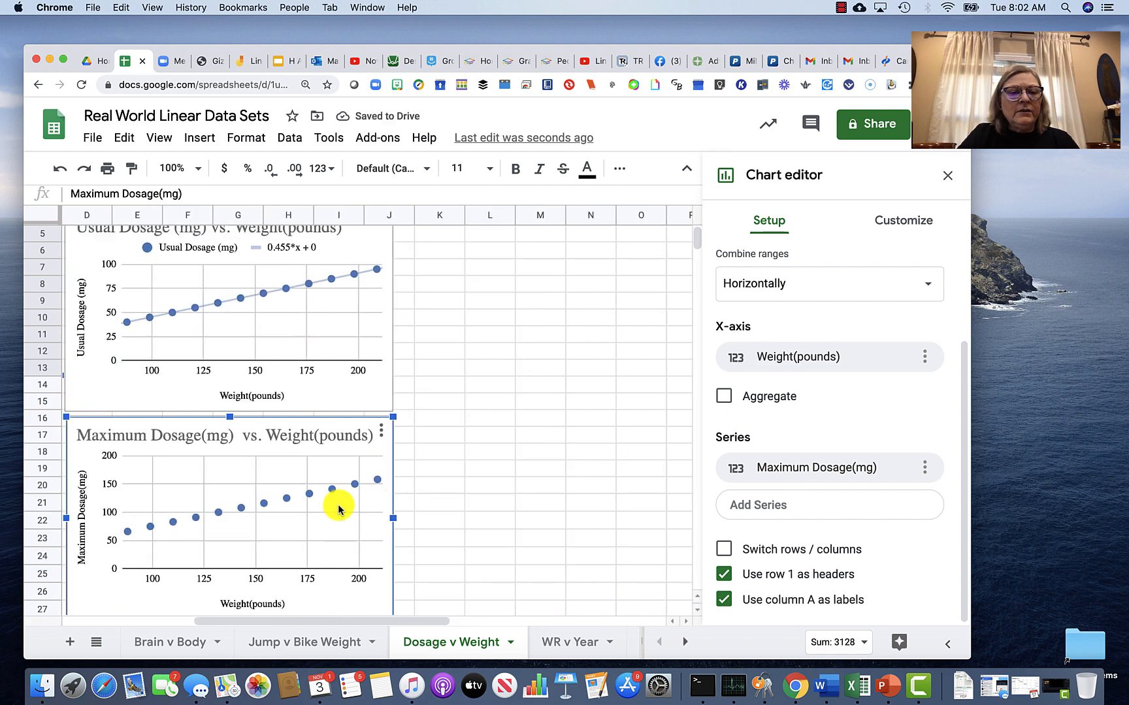
{"action": "scroll", "coordinate": [328, 491], "scroll_direction": "down", "scroll_amount": 1}
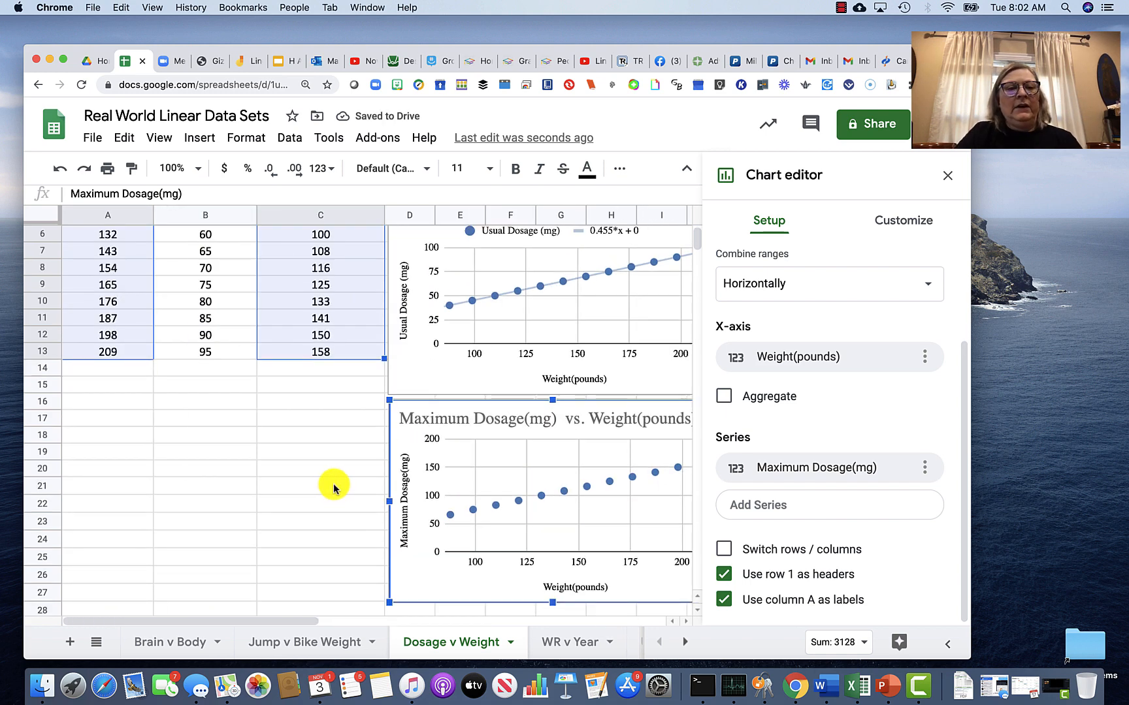
{"action": "left_click", "coordinate": [335, 477]}
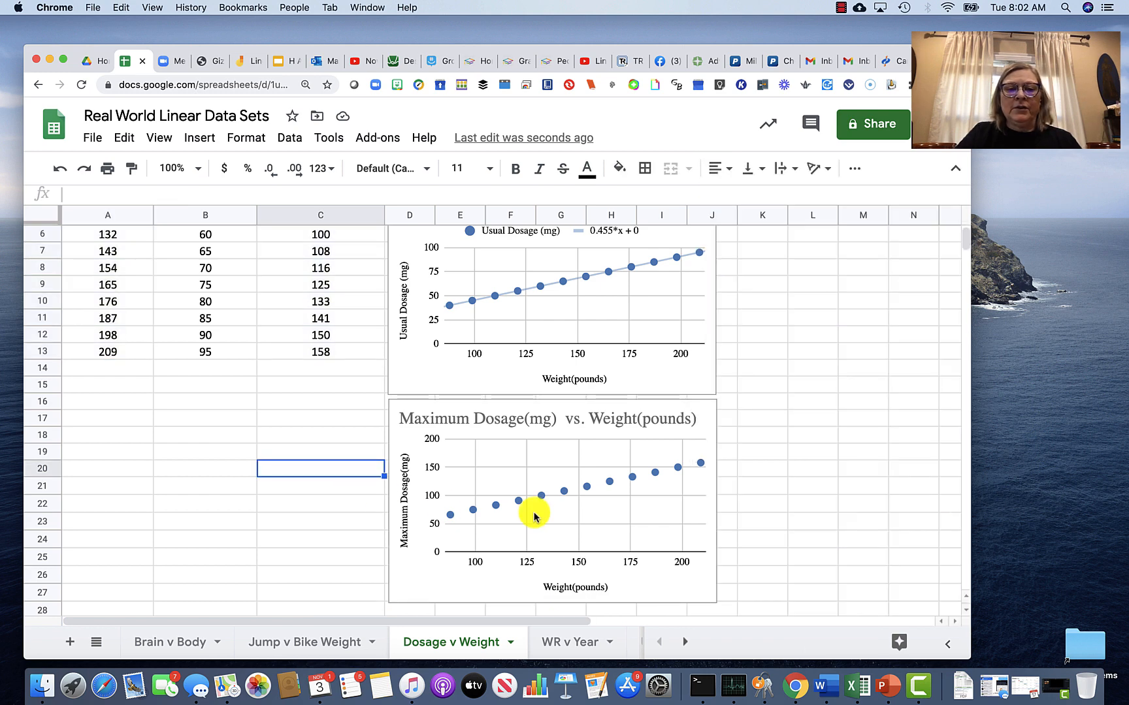
- Add a linear trendline to the Maximum Dosage(mg) series of the lower scatter chart
{"action": "scroll", "coordinate": [508, 579], "scroll_direction": "down", "scroll_amount": 2}
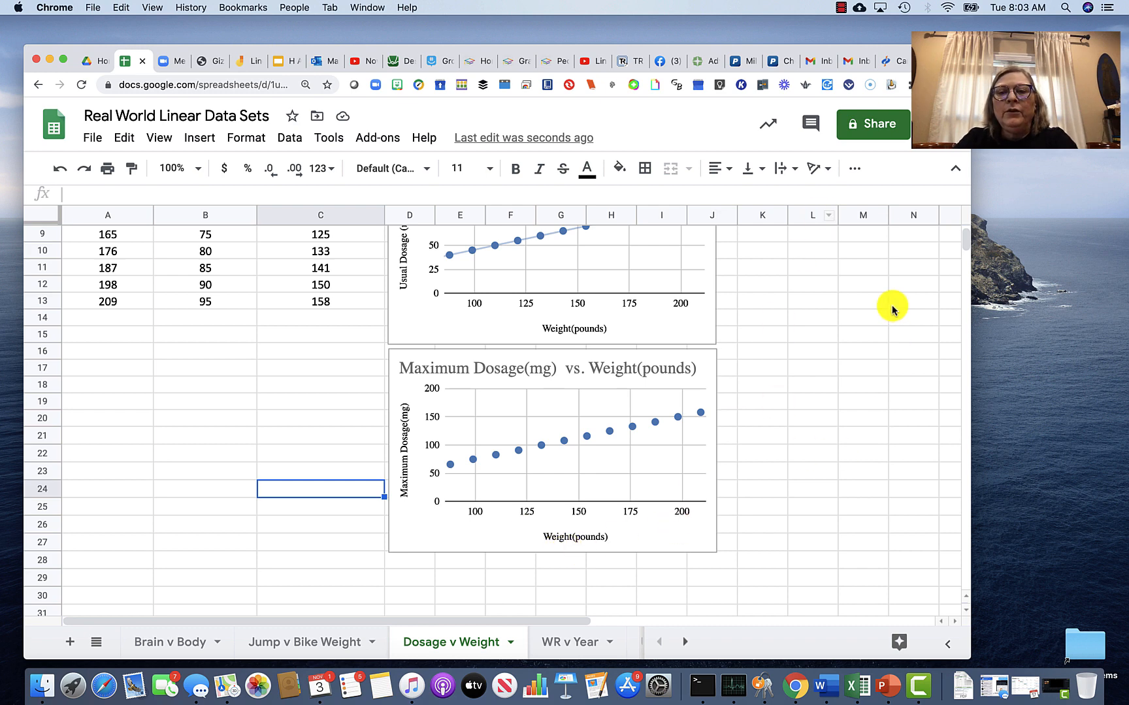
{"action": "left_click", "coordinate": [651, 538]}
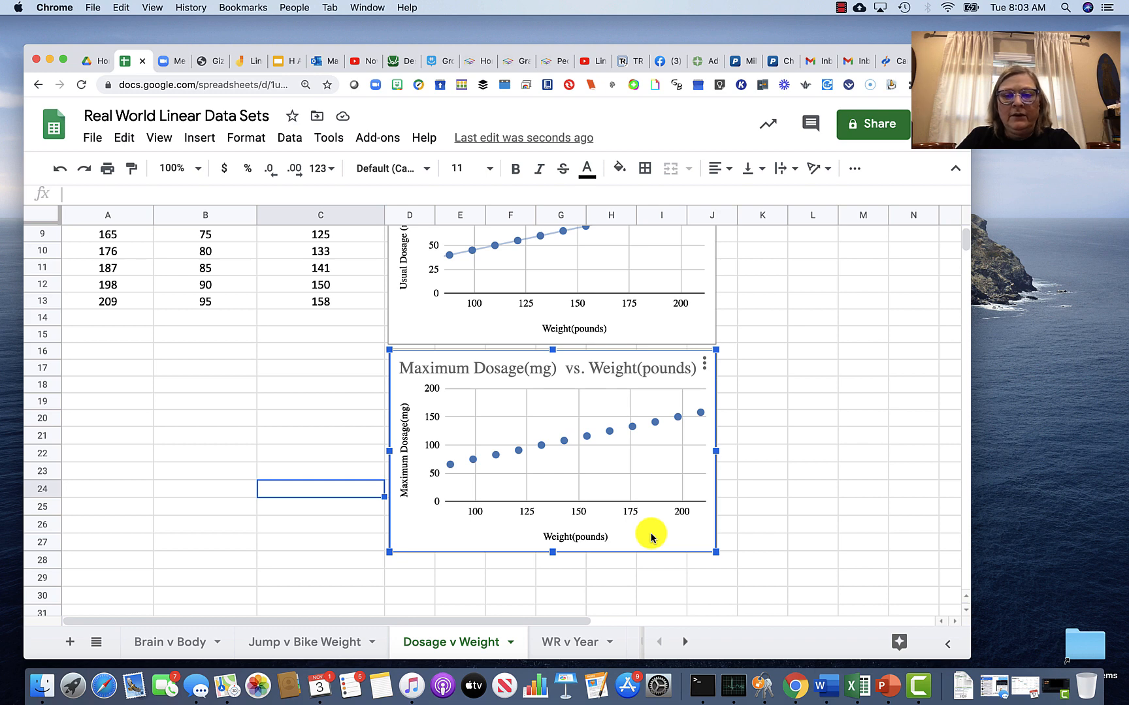
{"action": "right_click", "coordinate": [652, 537]}
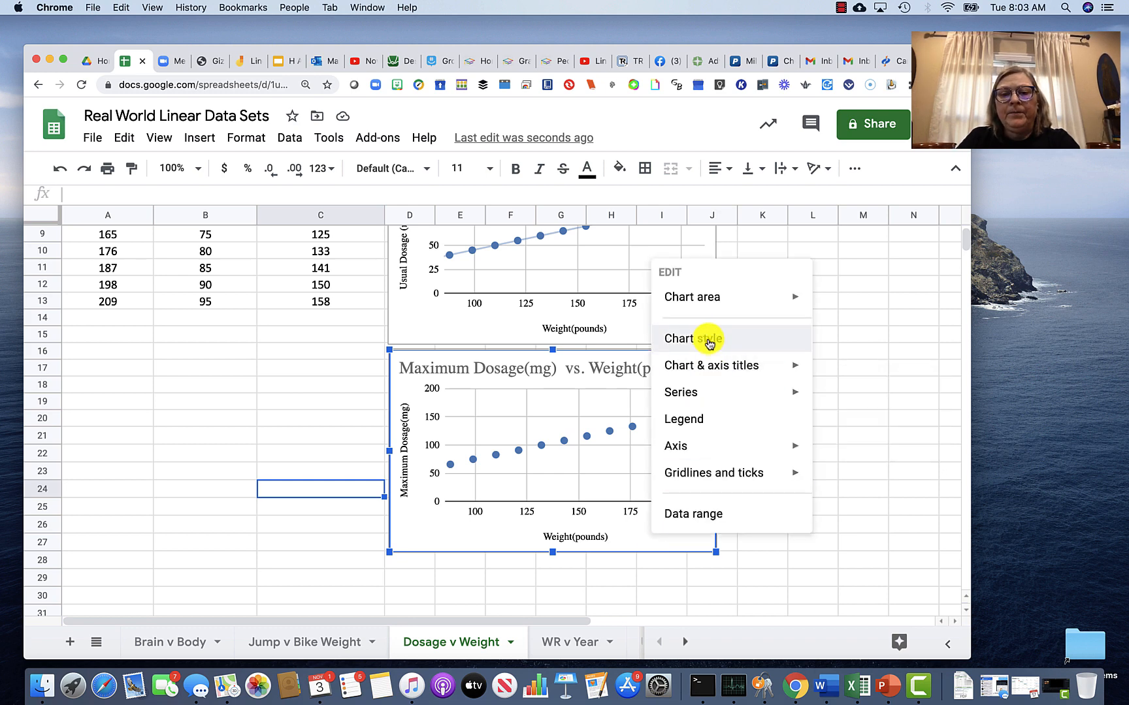
{"action": "left_click", "coordinate": [708, 345]}
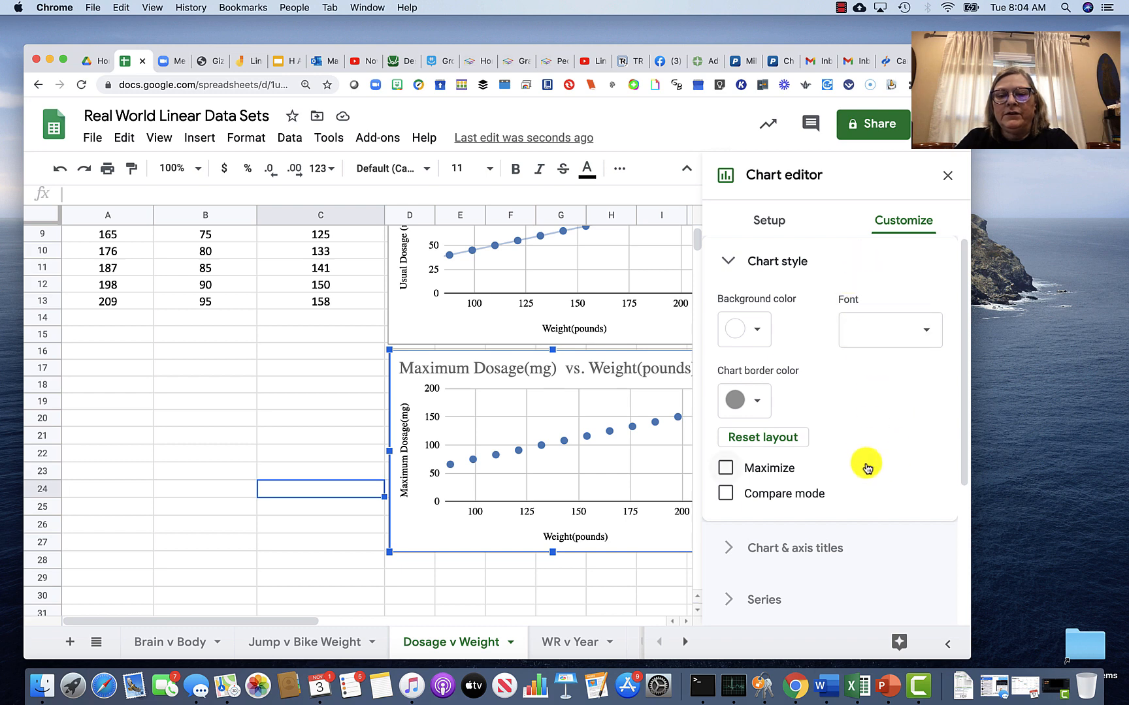
{"action": "scroll", "coordinate": [866, 474], "scroll_direction": "down", "scroll_amount": 1}
{"action": "scroll", "coordinate": [866, 473], "scroll_direction": "down", "scroll_amount": 2}
{"action": "scroll", "coordinate": [864, 471], "scroll_direction": "up", "scroll_amount": 2}
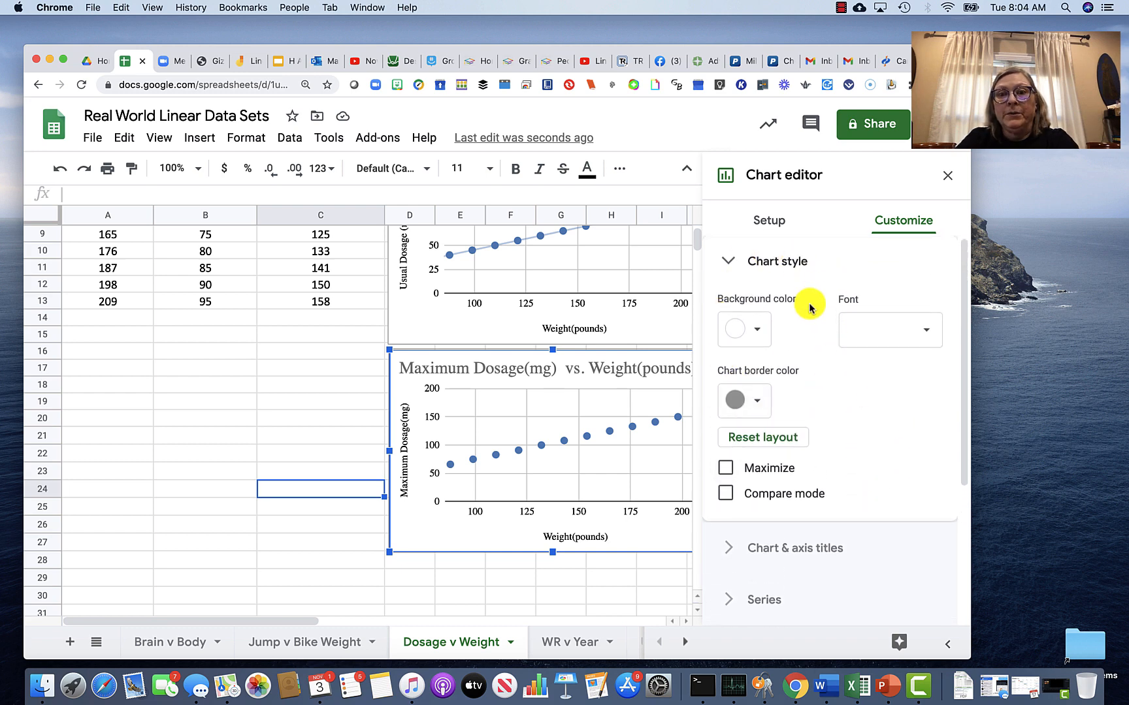
{"action": "scroll", "coordinate": [893, 478], "scroll_direction": "down", "scroll_amount": 1}
{"action": "scroll", "coordinate": [849, 479], "scroll_direction": "down", "scroll_amount": 3}
{"action": "left_click", "coordinate": [726, 486]}
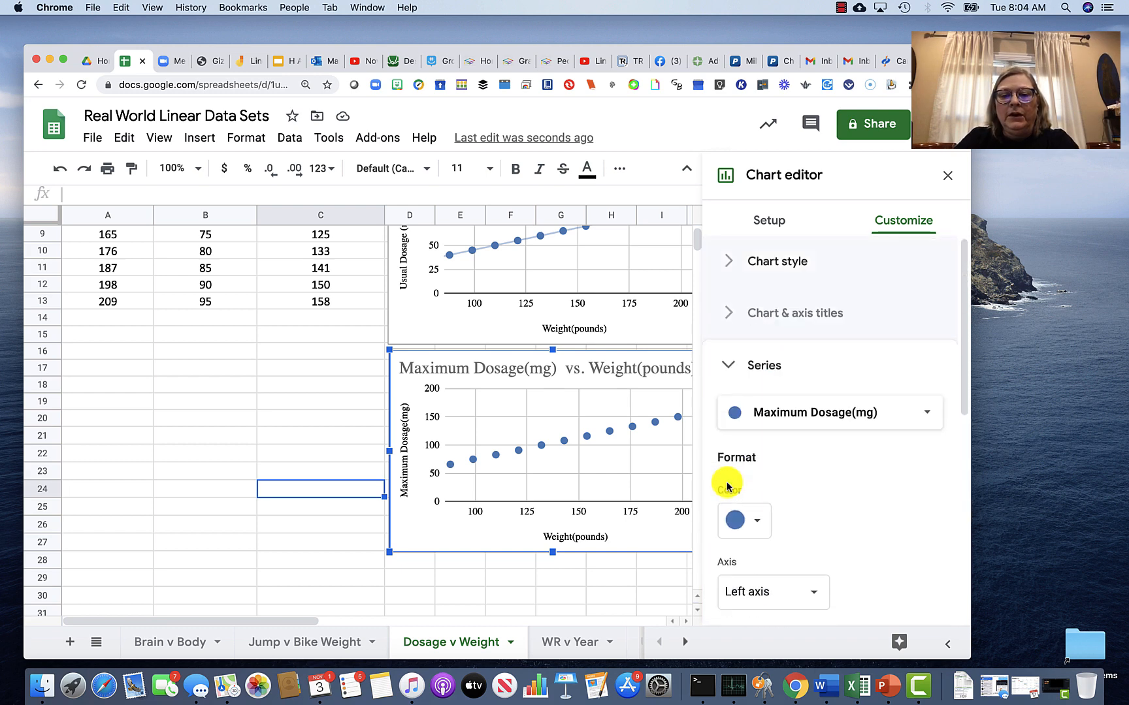
{"action": "scroll", "coordinate": [891, 476], "scroll_direction": "down", "scroll_amount": 5}
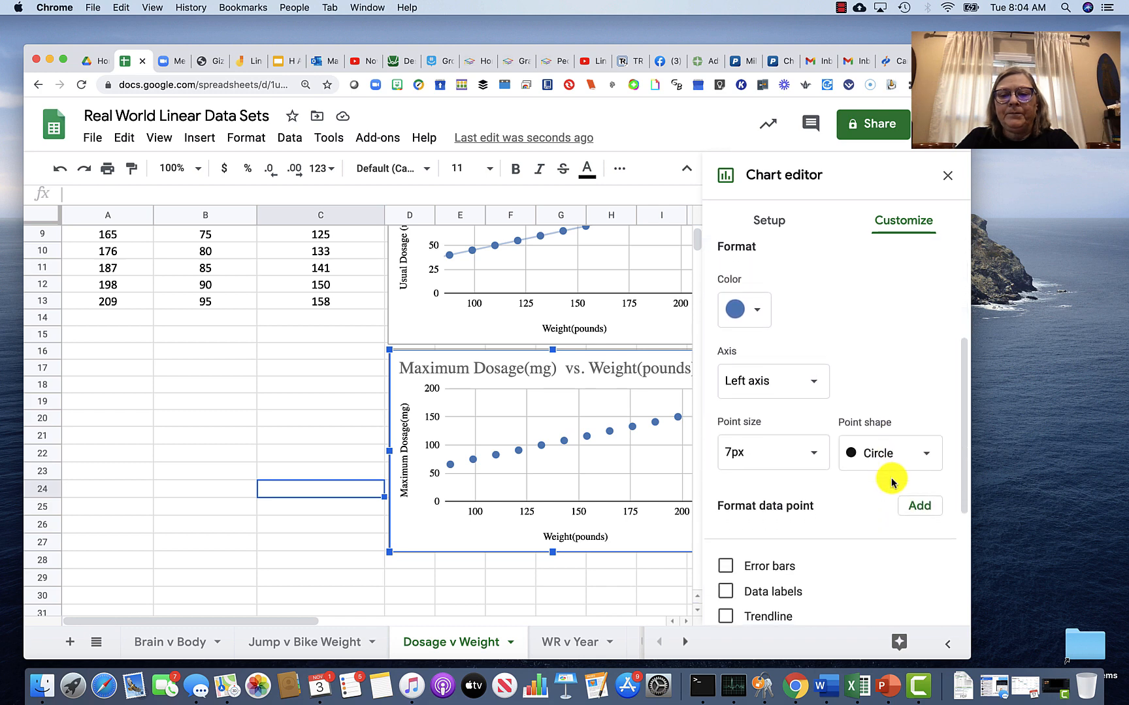
{"action": "scroll", "coordinate": [853, 390], "scroll_direction": "up", "scroll_amount": 3}
{"action": "scroll", "coordinate": [853, 391], "scroll_direction": "down", "scroll_amount": 4}
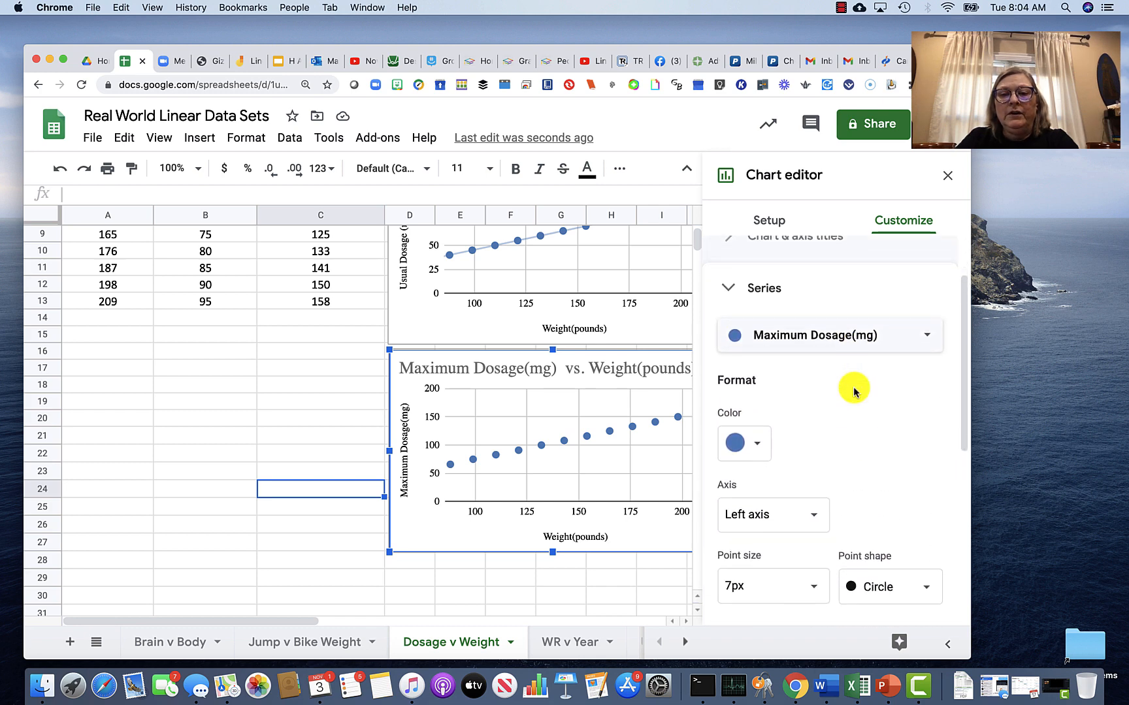
{"action": "scroll", "coordinate": [853, 391], "scroll_direction": "down", "scroll_amount": 2}
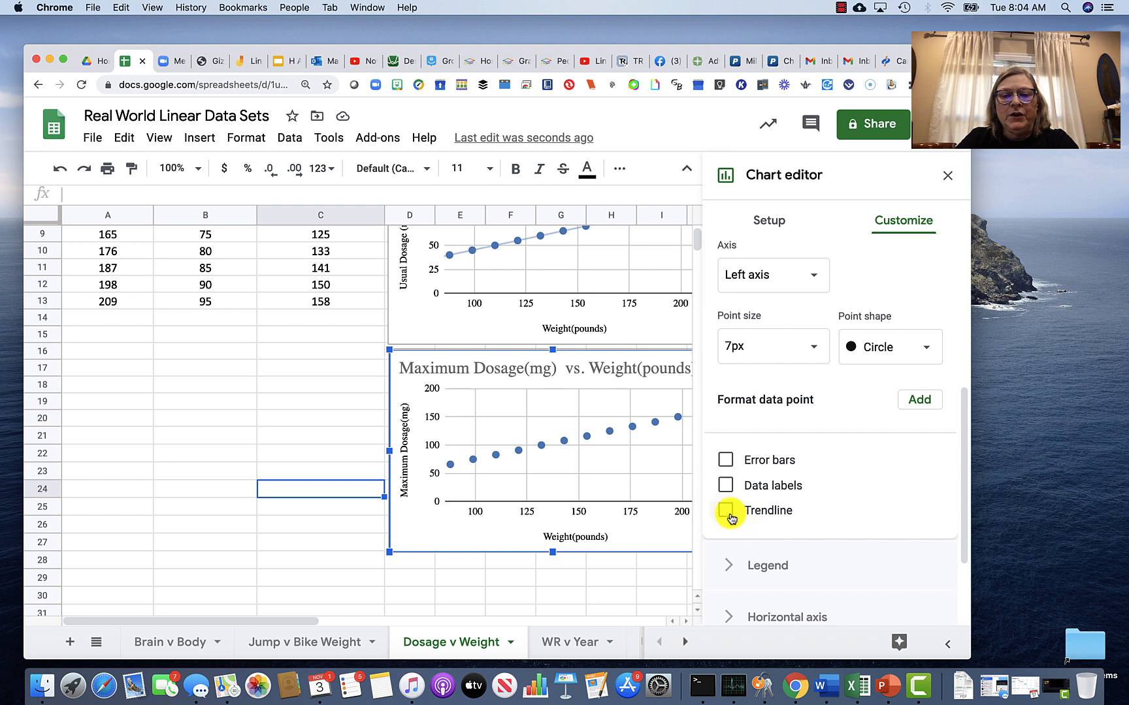
{"action": "left_click", "coordinate": [726, 512]}
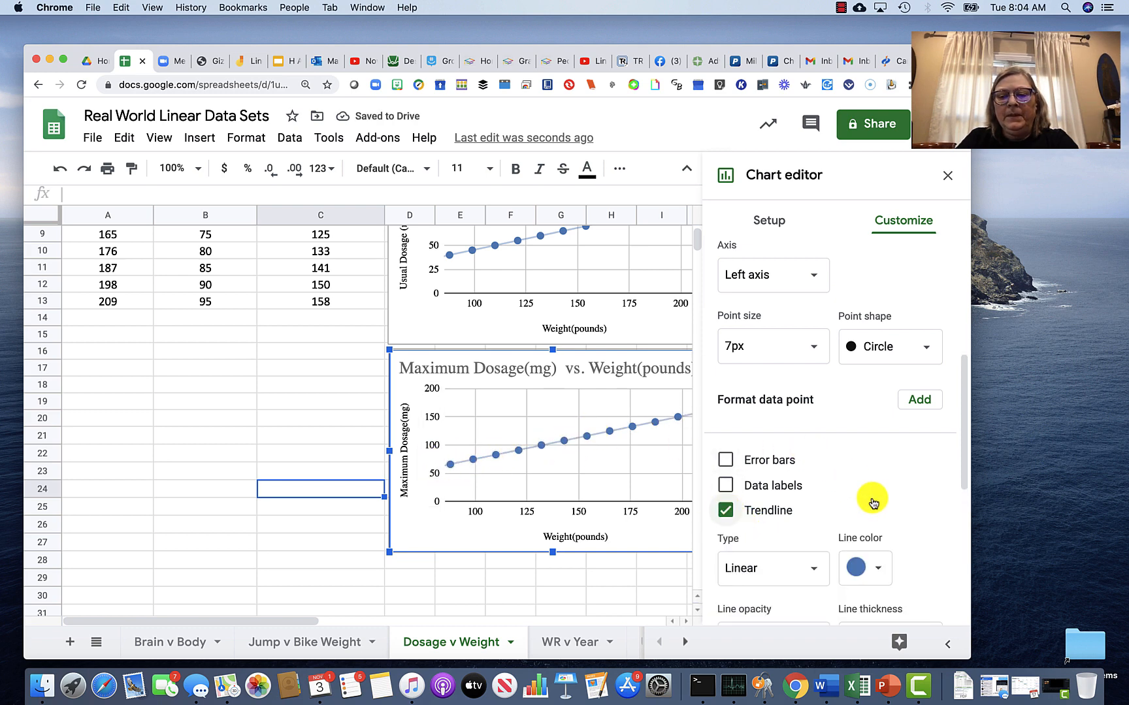
- Label the Maximum Dosage trendline with its equation using the Use Equation option
{"action": "scroll", "coordinate": [873, 503], "scroll_direction": "down", "scroll_amount": 5}
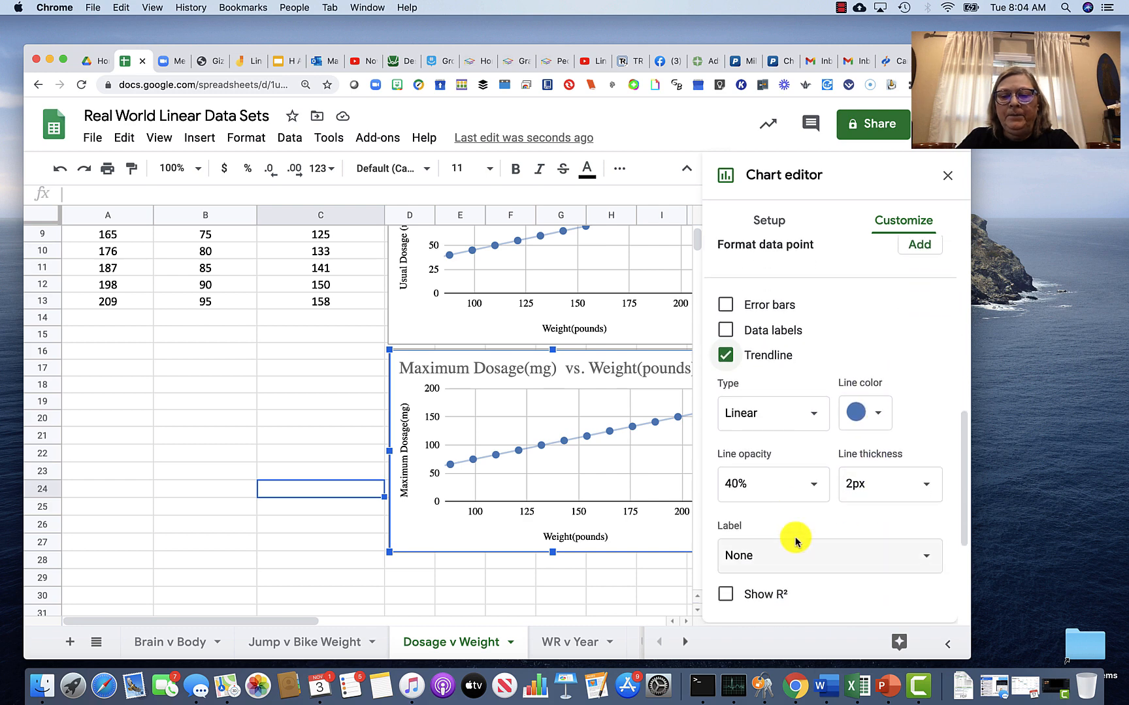
{"action": "left_click", "coordinate": [924, 539]}
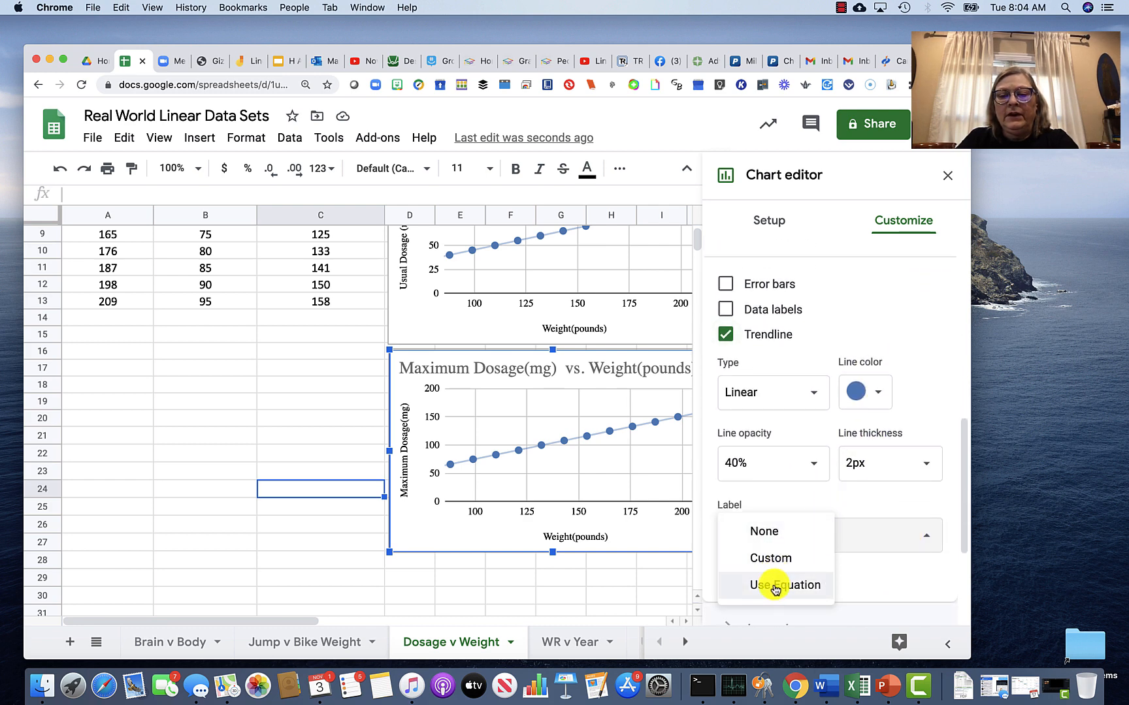
{"action": "left_click", "coordinate": [776, 587]}
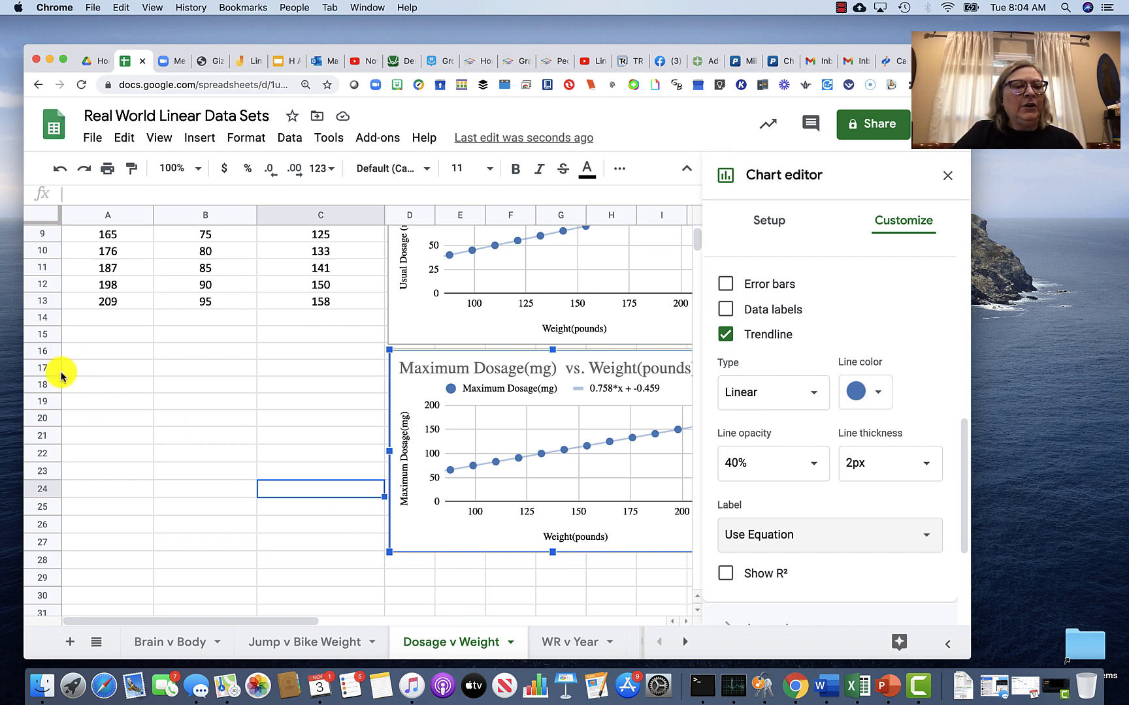
- Leave the chart editor and enter the column headings "Usual Dosage" in B16 and "Max Dosage" in C16
{"action": "left_click", "coordinate": [173, 356]}
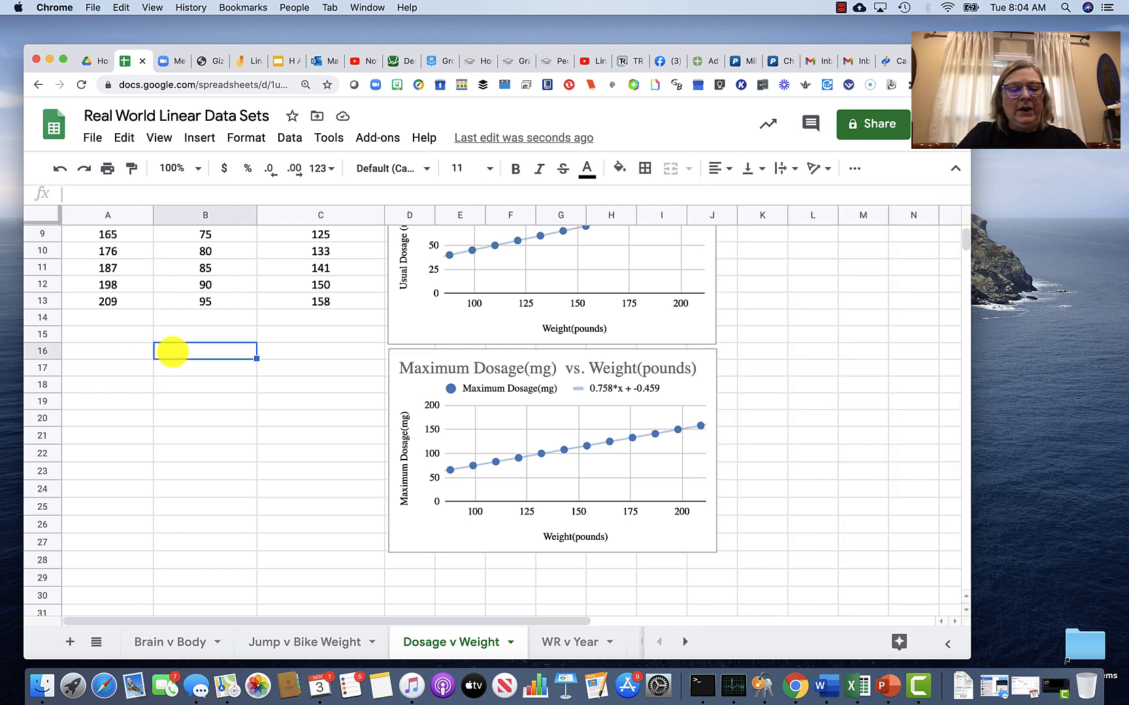
{"action": "type", "text": "Usal"}
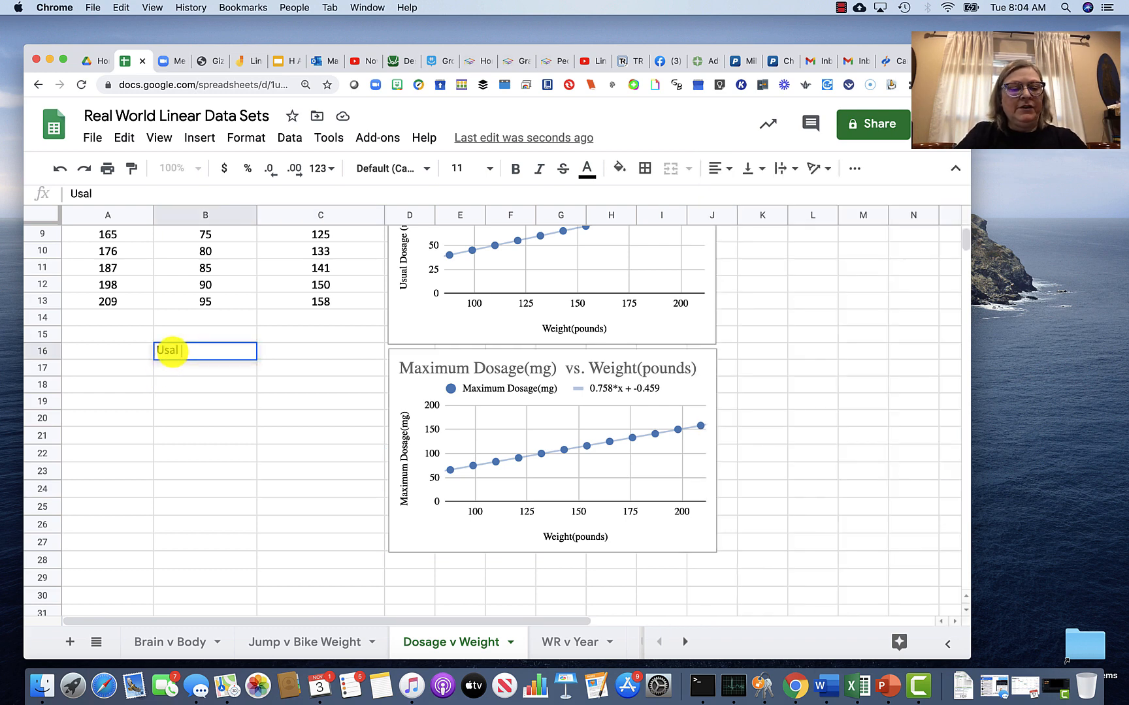
{"action": "key", "text": "BackSpace"}
{"action": "key", "text": "BackSpace"}
{"action": "type", "text": "ua"}
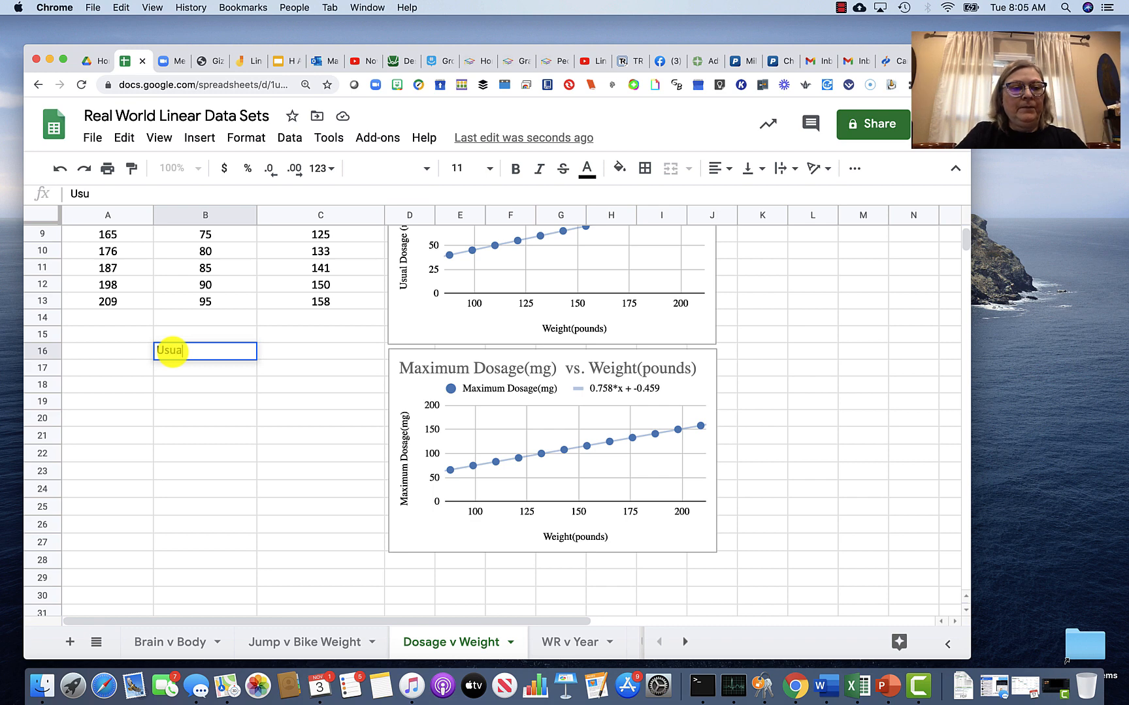
{"action": "type", "text": "l Dosage"}
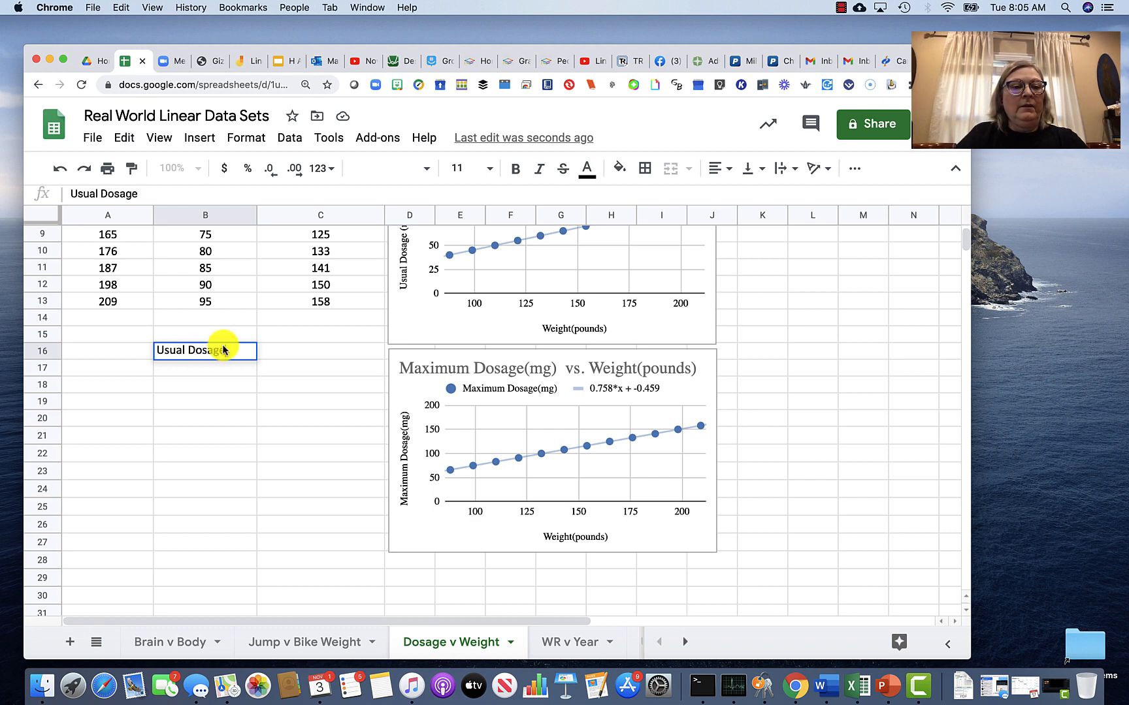
{"action": "left_click", "coordinate": [285, 351]}
{"action": "type", "text": "Max Dosage"}
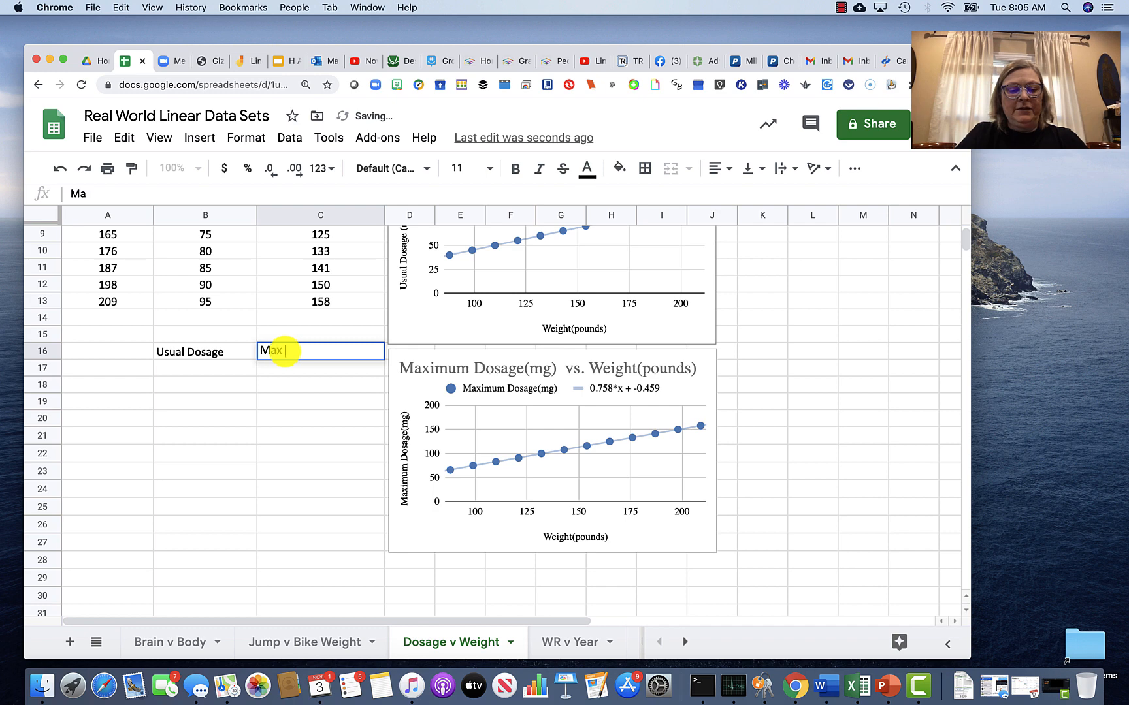
- Enter the row labels "Slope" in A17 and "Y-Intercept" in A18
{"action": "left_click", "coordinate": [113, 371]}
{"action": "type", "text": "Slope"}
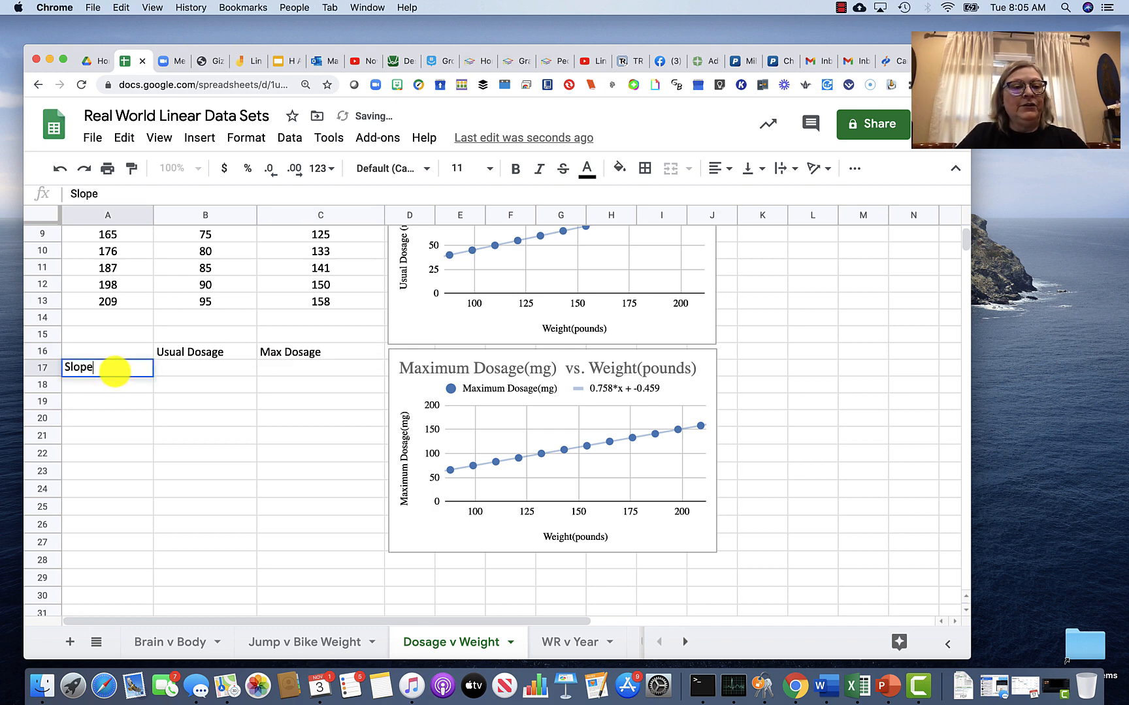
{"action": "left_click", "coordinate": [108, 390]}
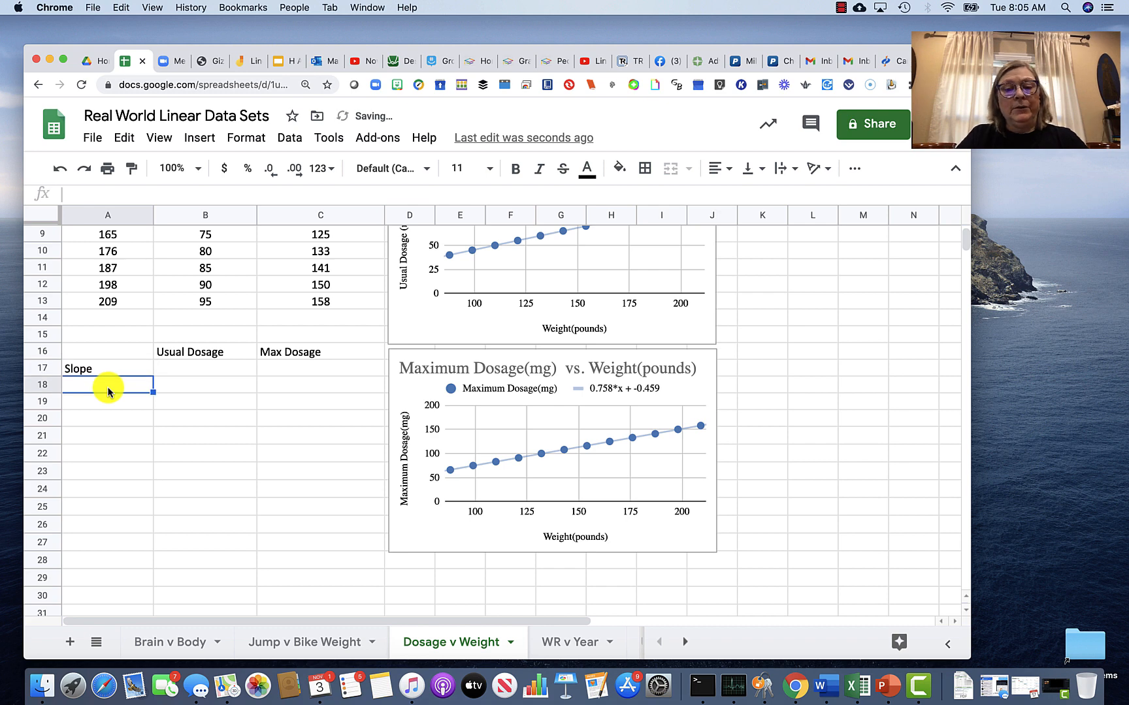
{"action": "type", "text": "Y-"}
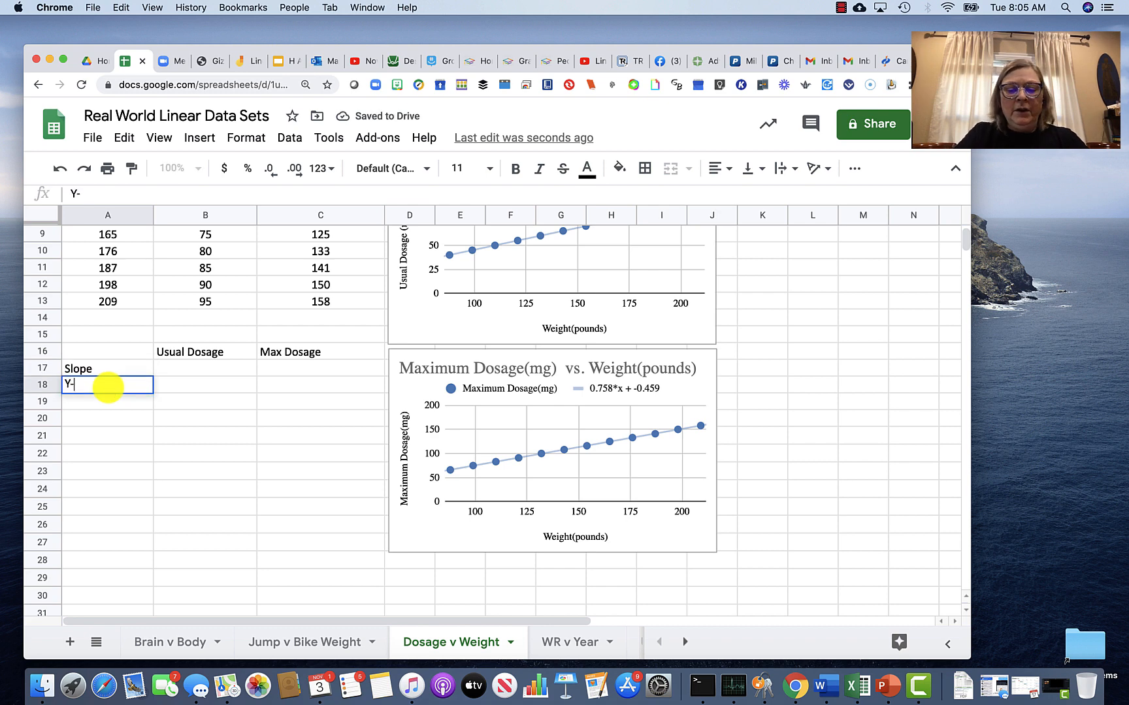
{"action": "type", "text": "Intercept"}
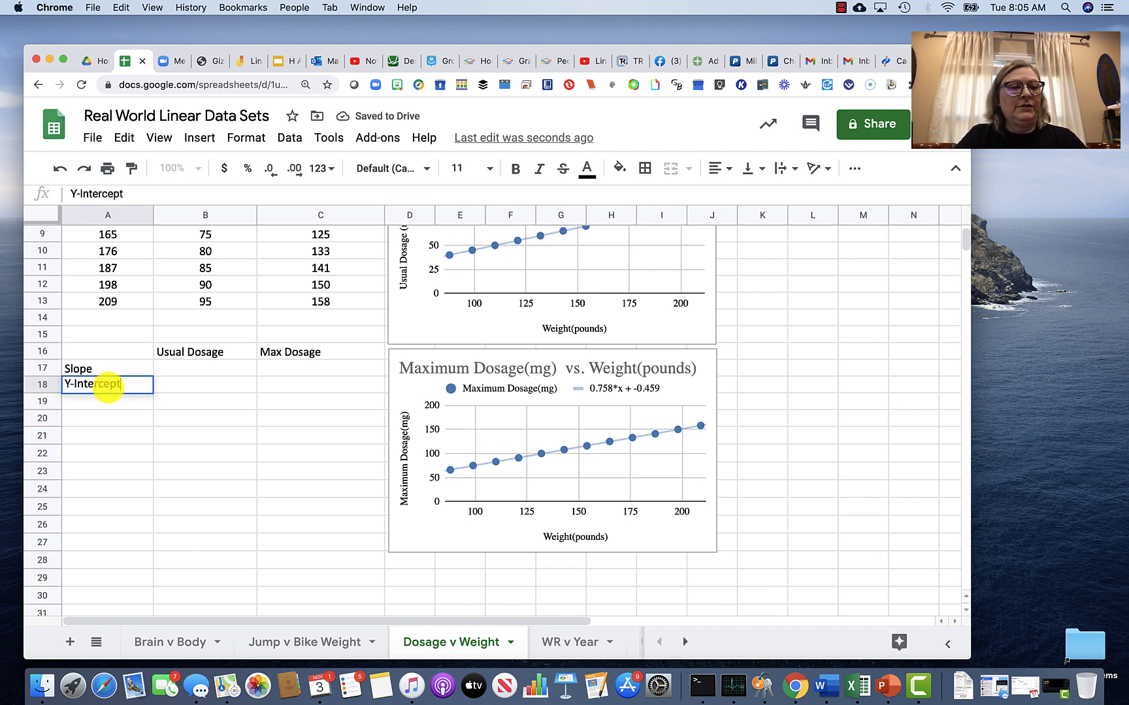
{"action": "left_click", "coordinate": [117, 409]}
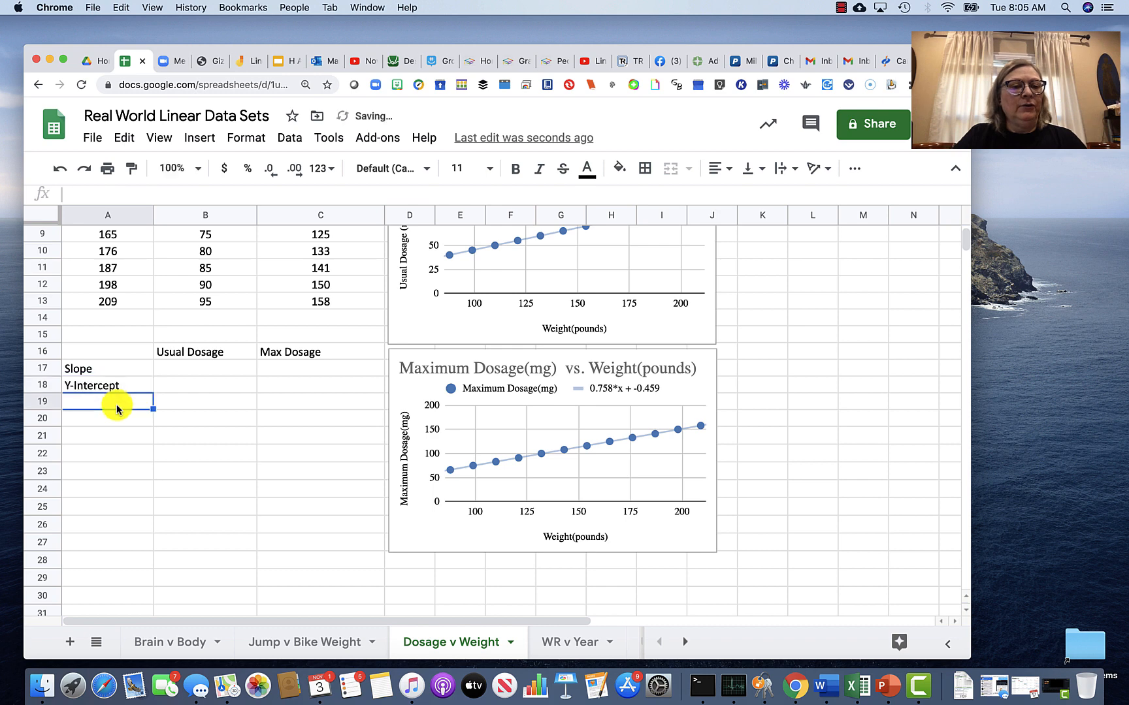
- Calculate the Usual Dosage slope in B17 with the formula =SLOPE(b2:b13,a2:a13)
{"action": "left_click", "coordinate": [181, 370]}
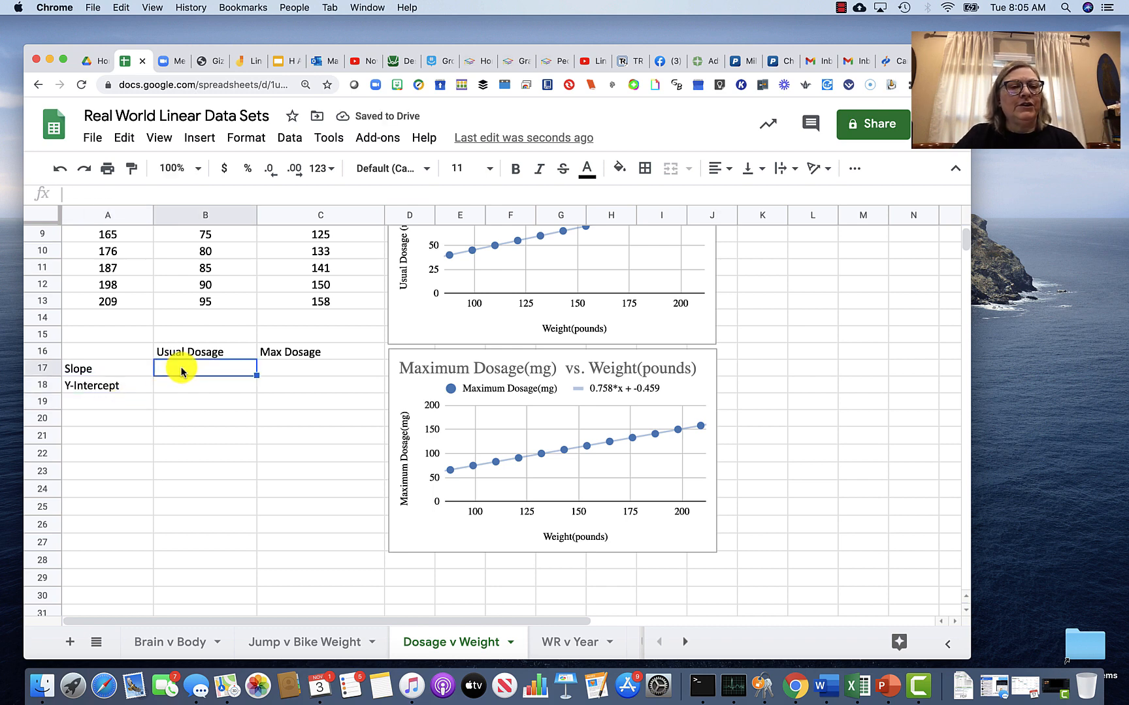
{"action": "scroll", "coordinate": [352, 358], "scroll_direction": "up", "scroll_amount": 3}
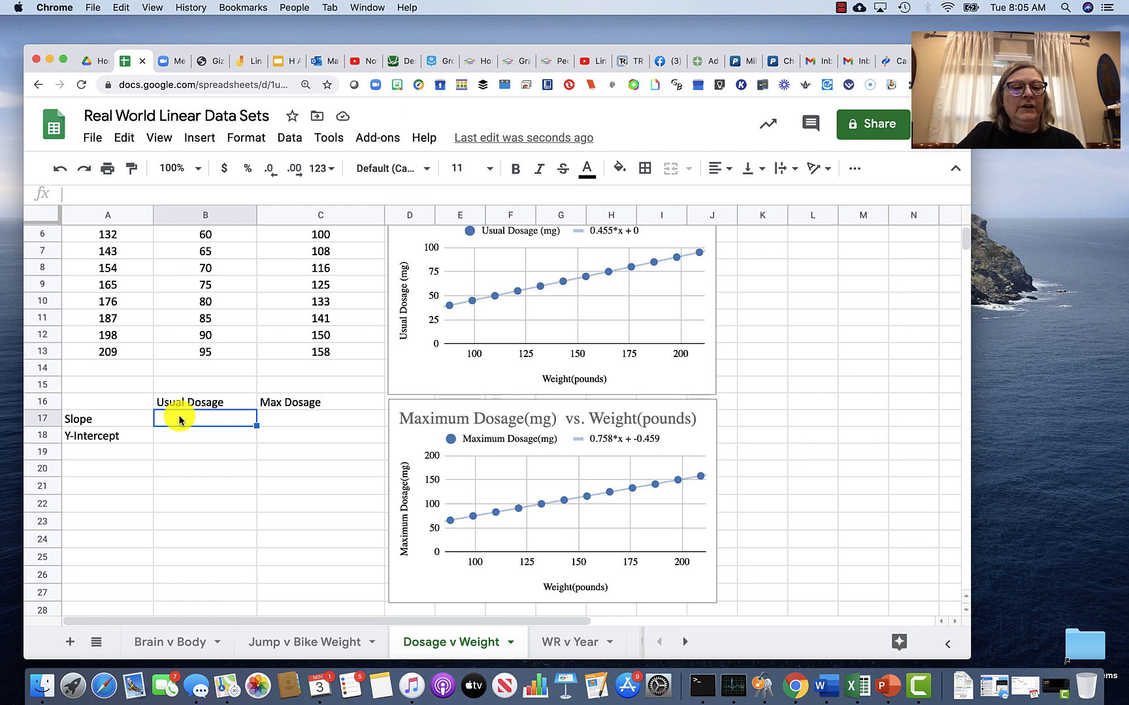
{"action": "type", "text": "="}
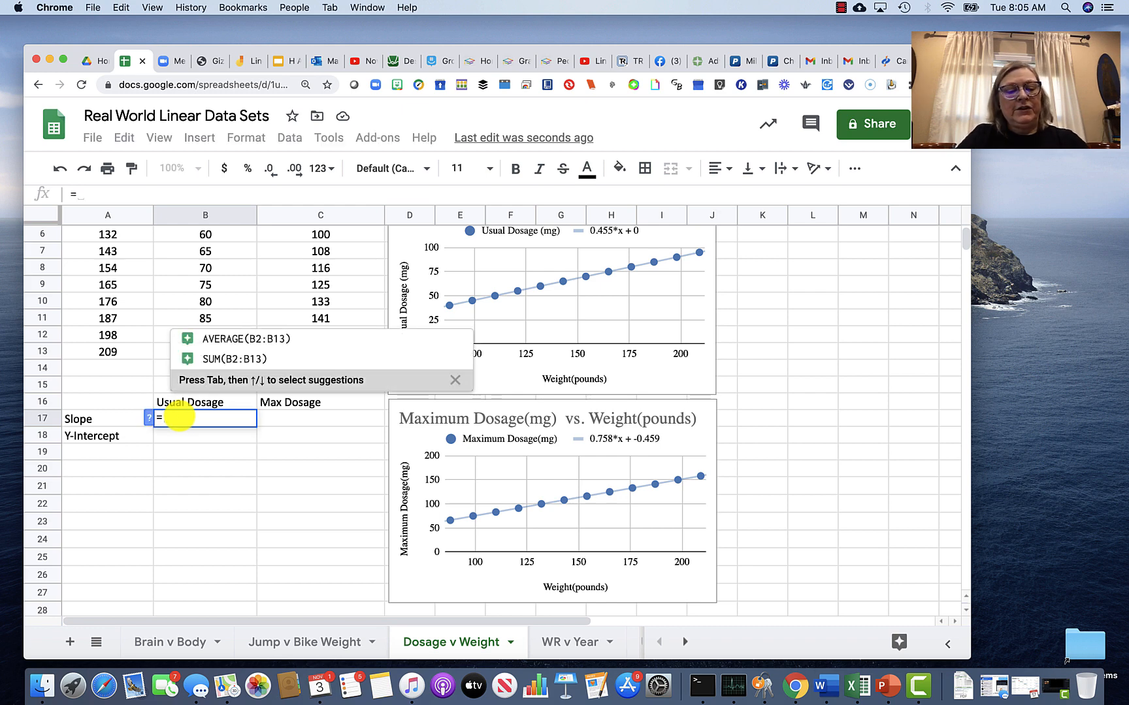
{"action": "type", "text": "slop"}
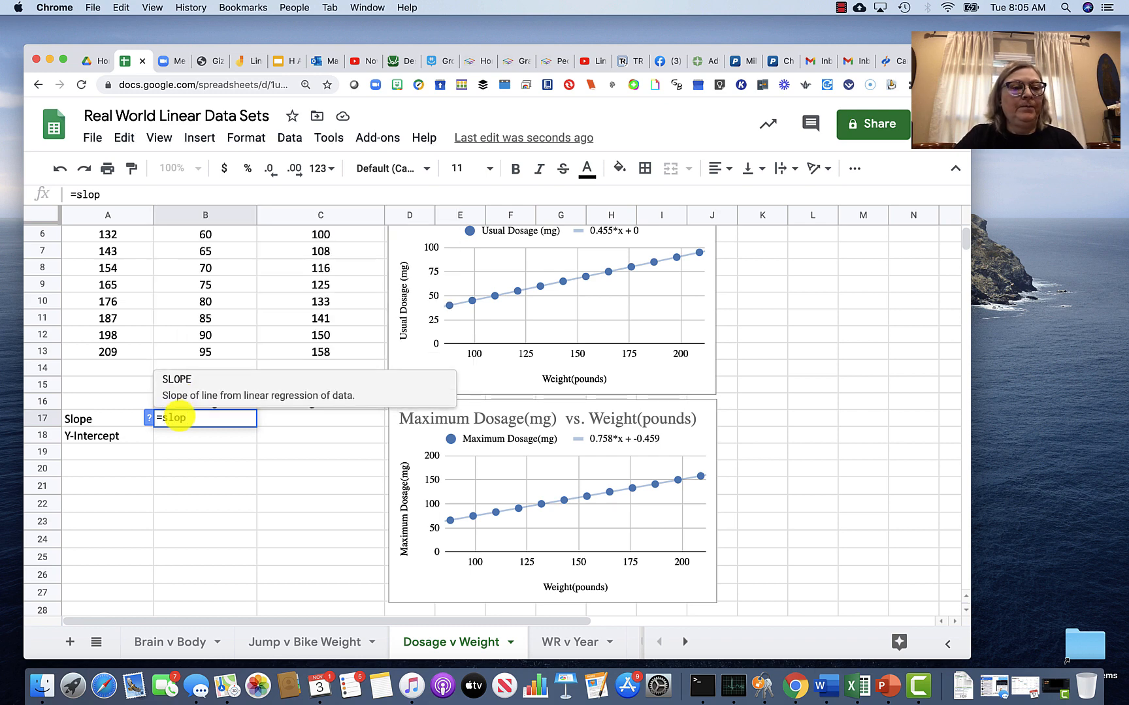
{"action": "left_click", "coordinate": [186, 380]}
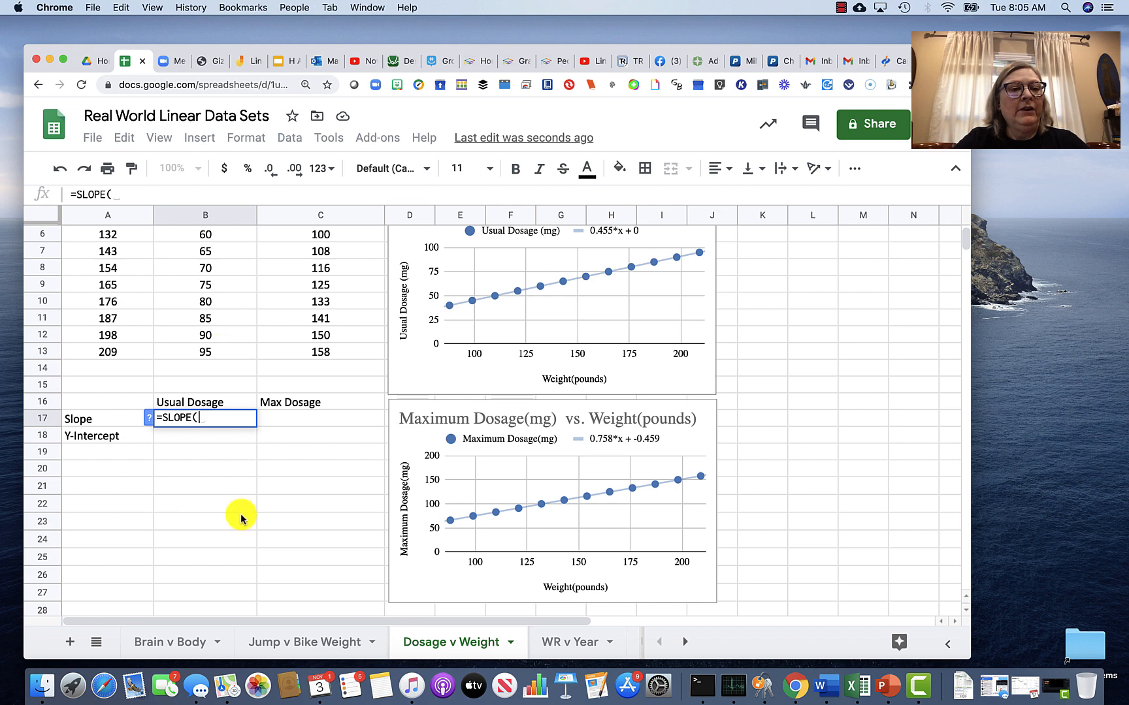
{"action": "scroll", "coordinate": [240, 516], "scroll_direction": "up", "scroll_amount": 3}
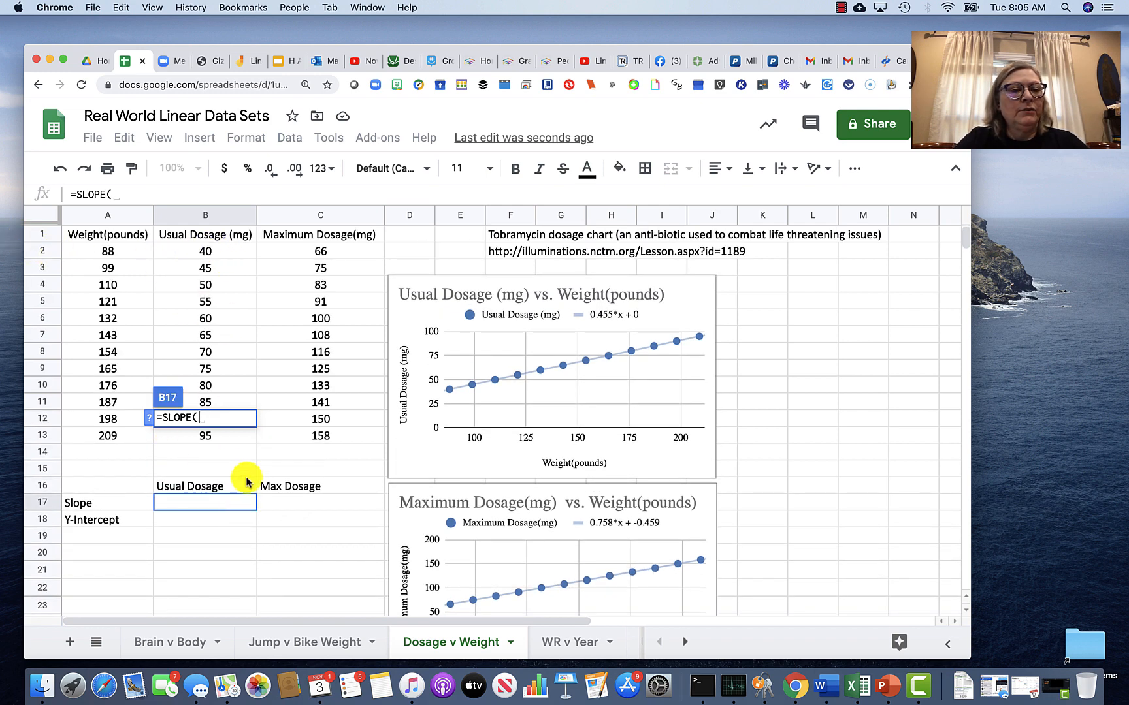
{"action": "scroll", "coordinate": [248, 484], "scroll_direction": "down", "scroll_amount": 1}
{"action": "scroll", "coordinate": [247, 481], "scroll_direction": "down", "scroll_amount": 4}
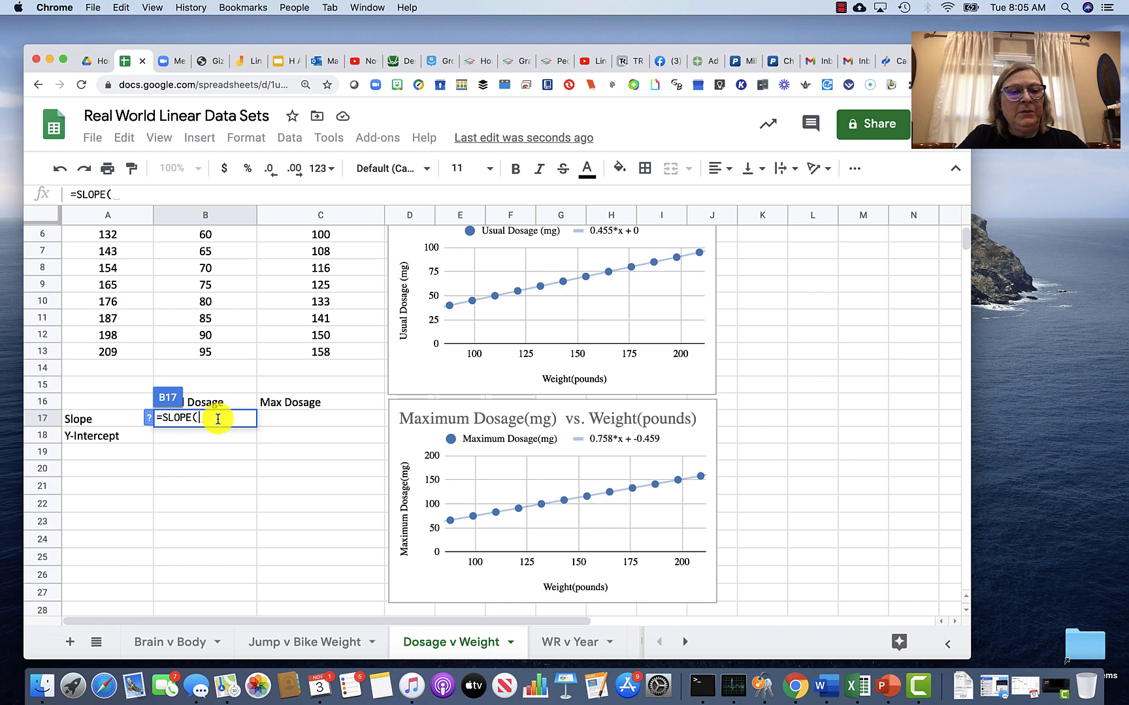
{"action": "type", "text": "b2"}
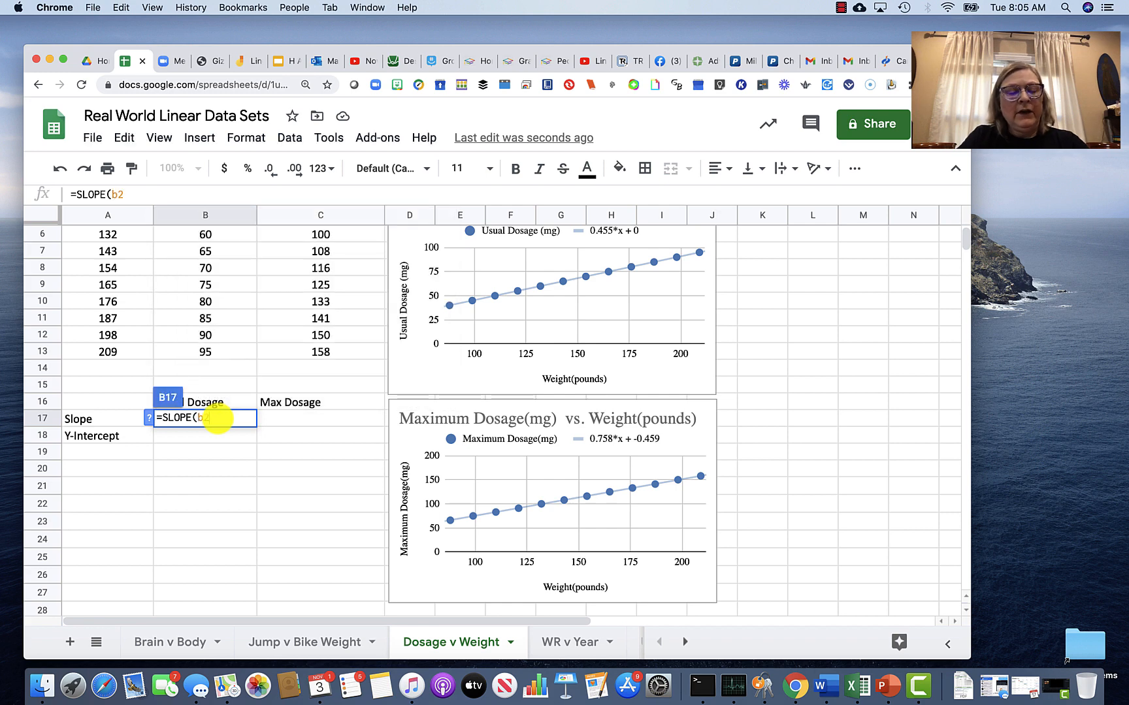
{"action": "type", "text": ":"}
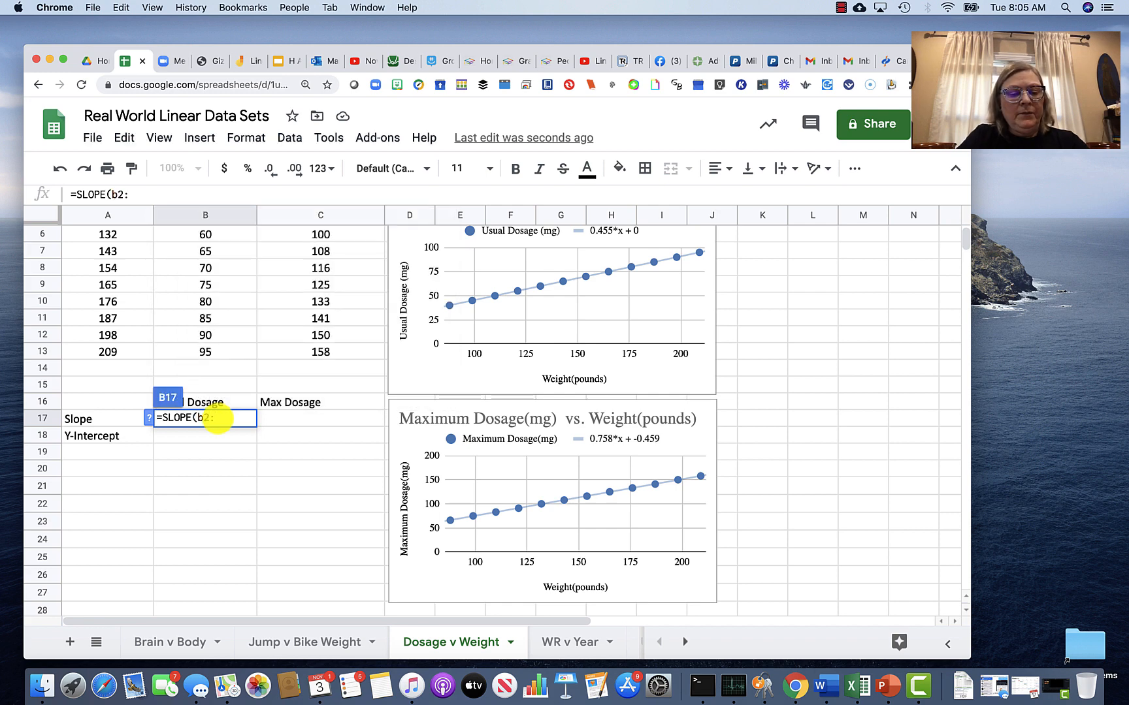
{"action": "type", "text": "b13"}
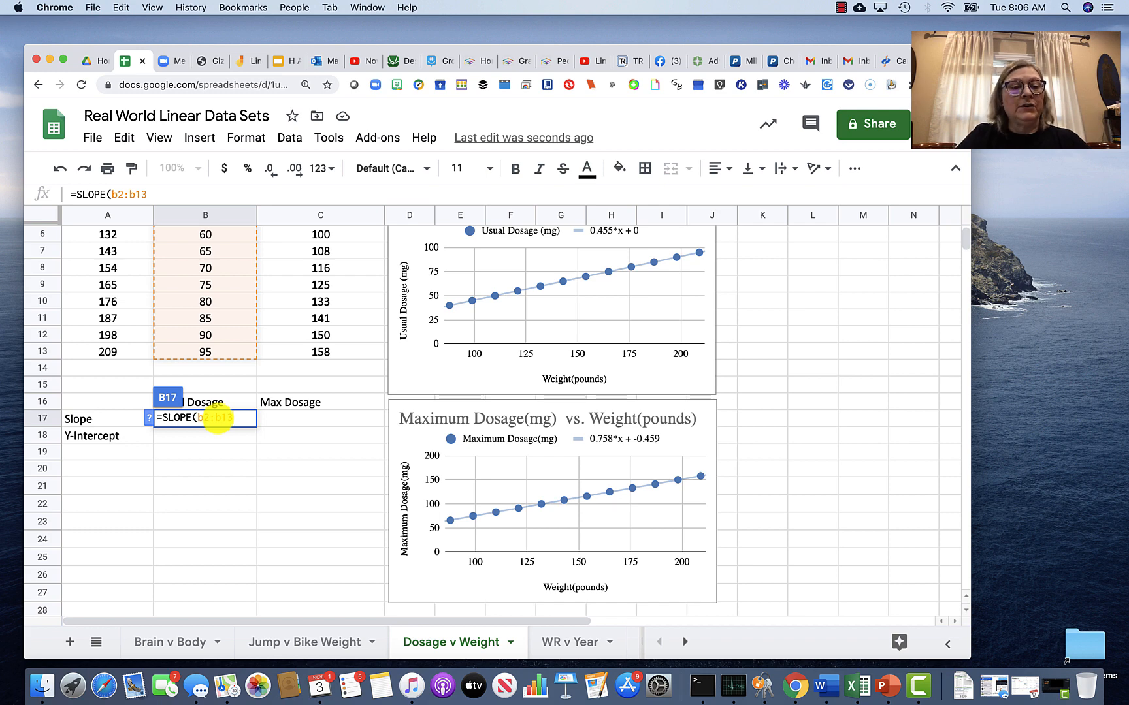
{"action": "type", "text": ", "}
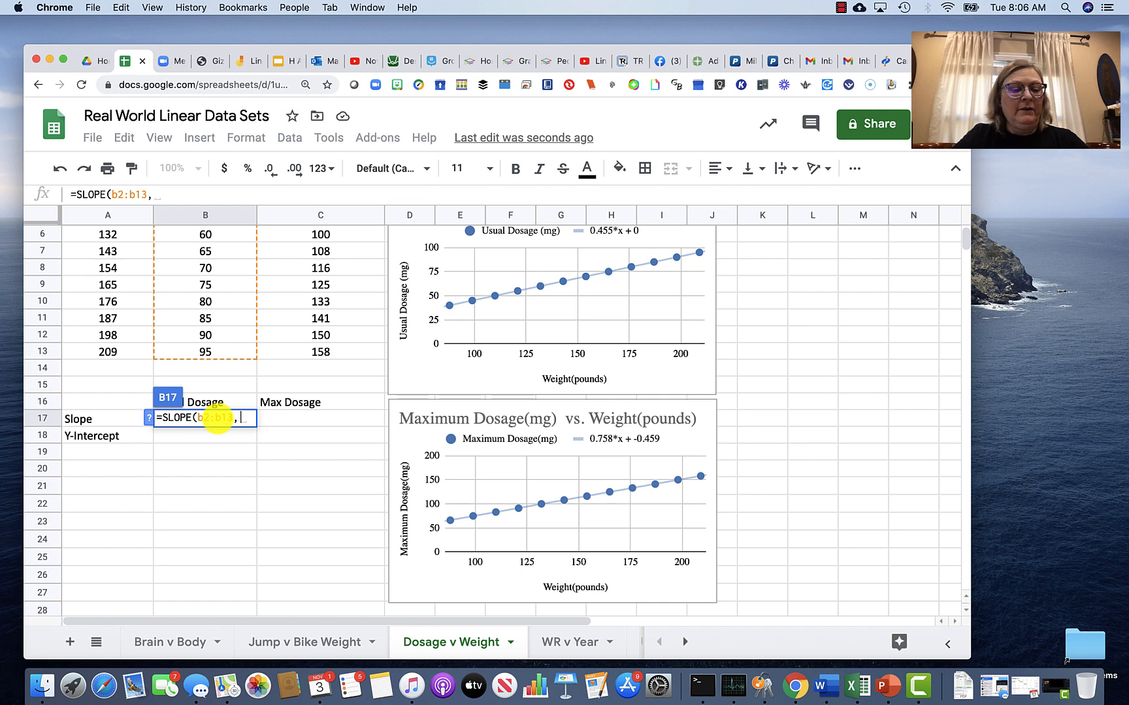
{"action": "type", "text": "a2"}
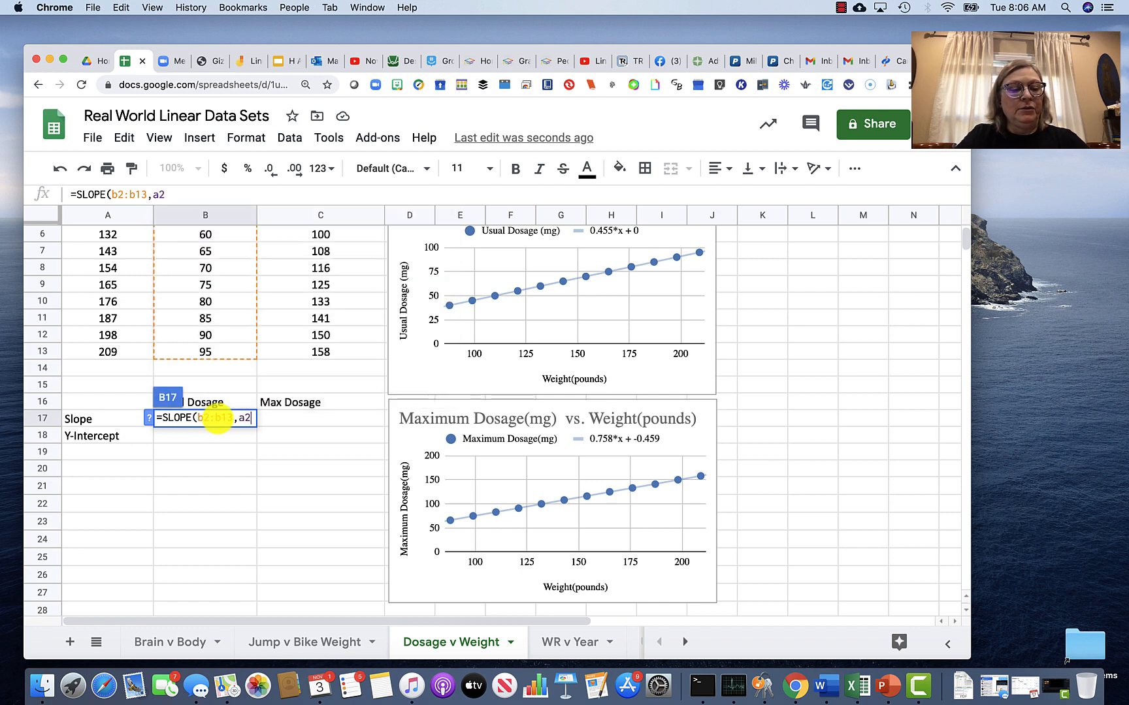
{"action": "type", "text": ":"}
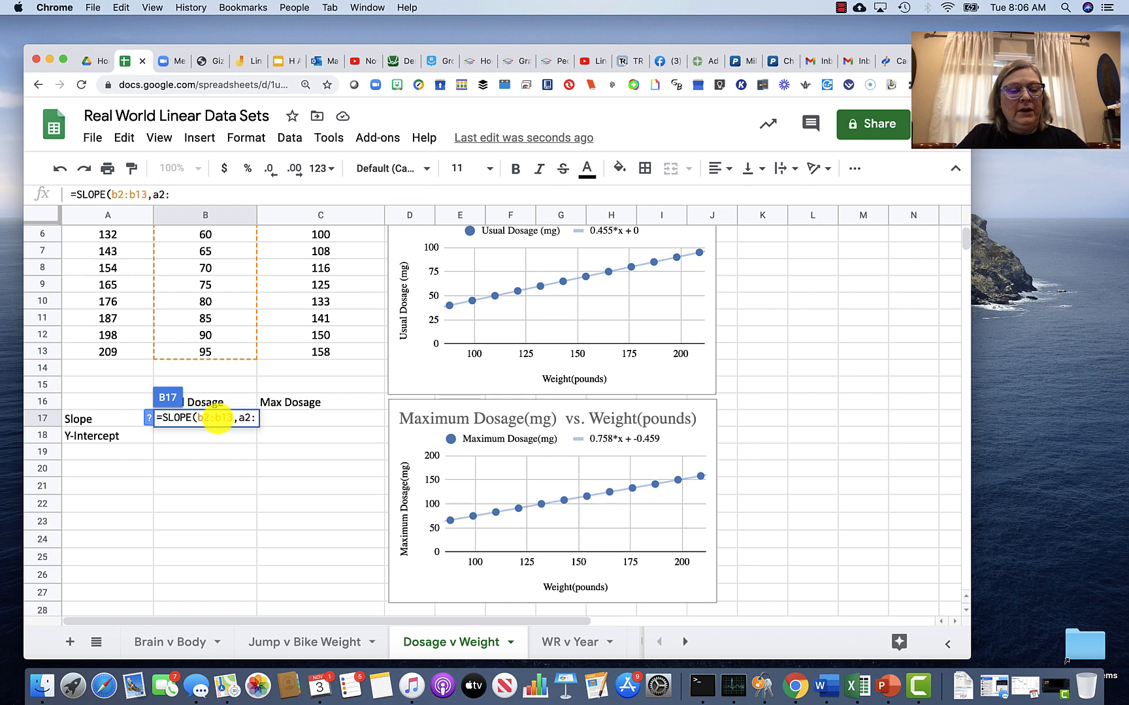
{"action": "type", "text": "a13"}
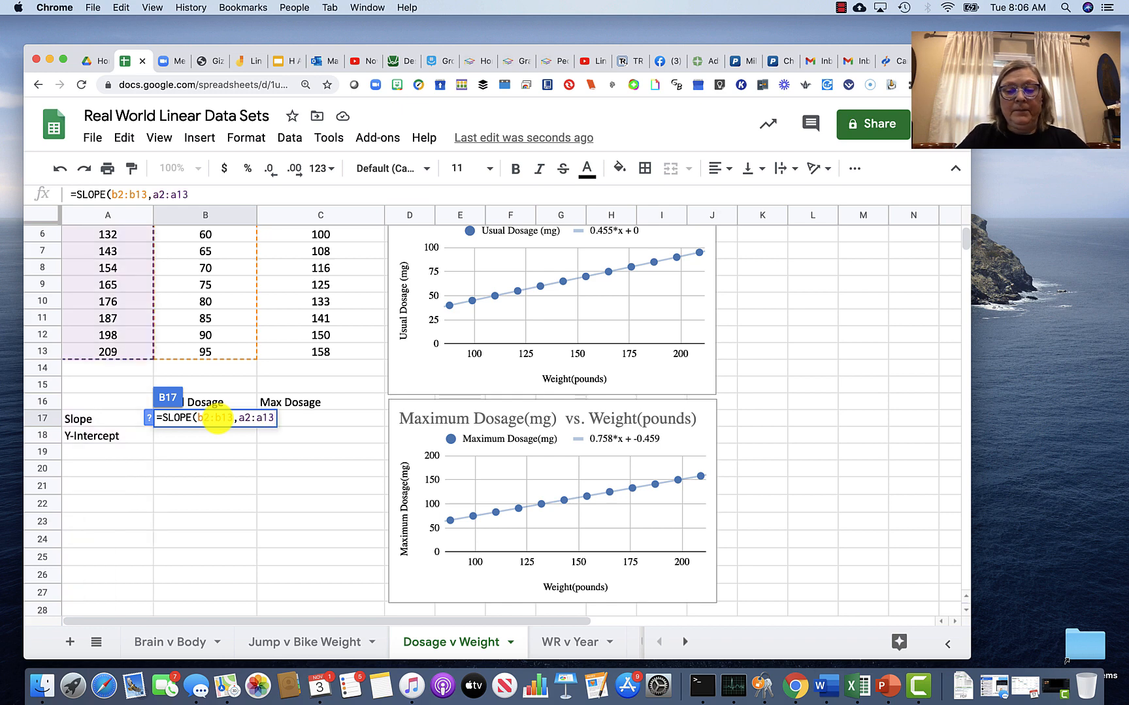
{"action": "type", "text": ")"}
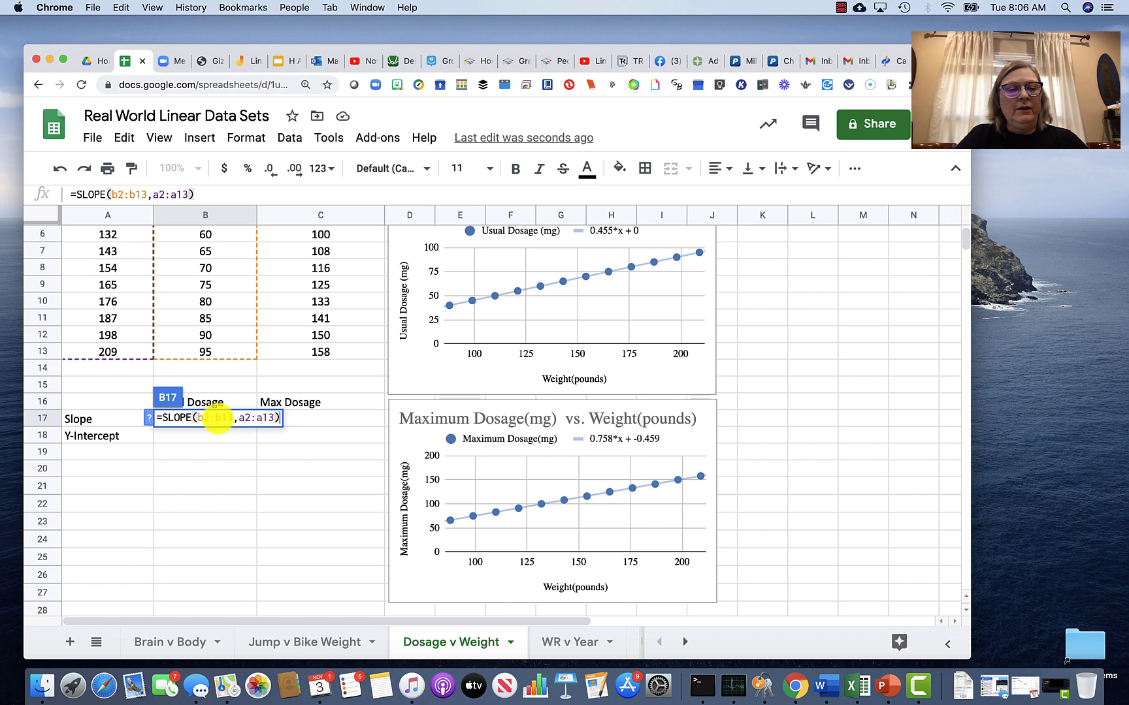
{"action": "key", "text": "Return"}
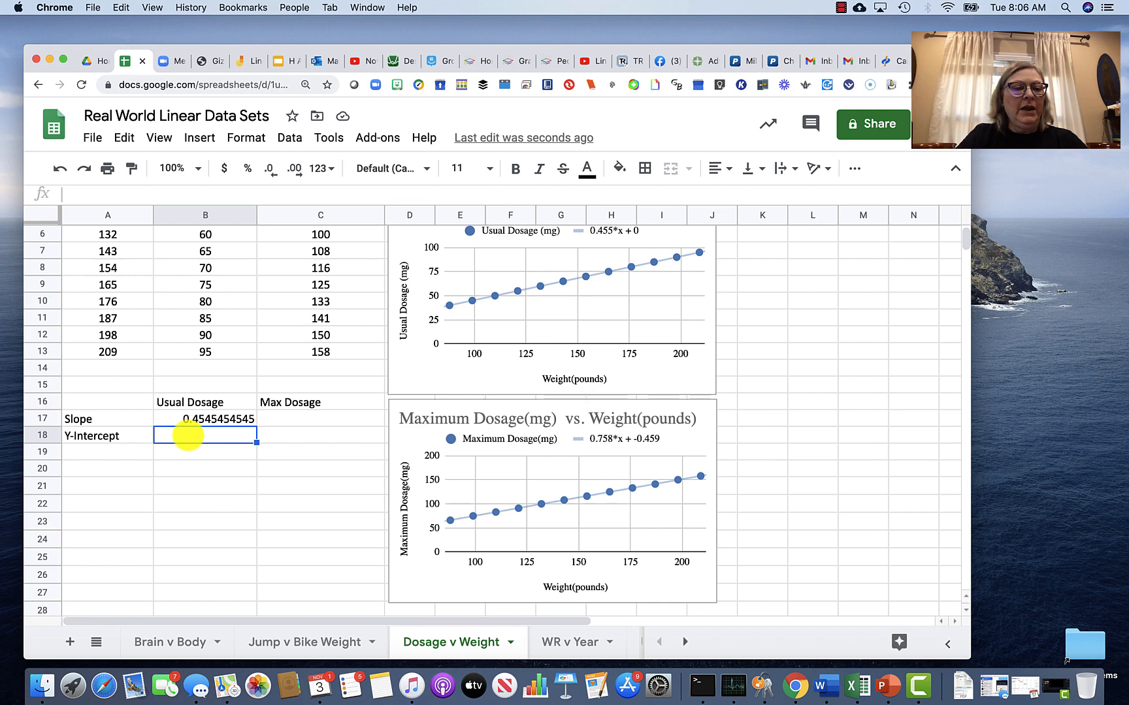
- Calculate the Usual Dosage y-intercept in B18 with the formula =INTERCEPT(b2:b13,a2:a13)
{"action": "type", "text": "=i"}
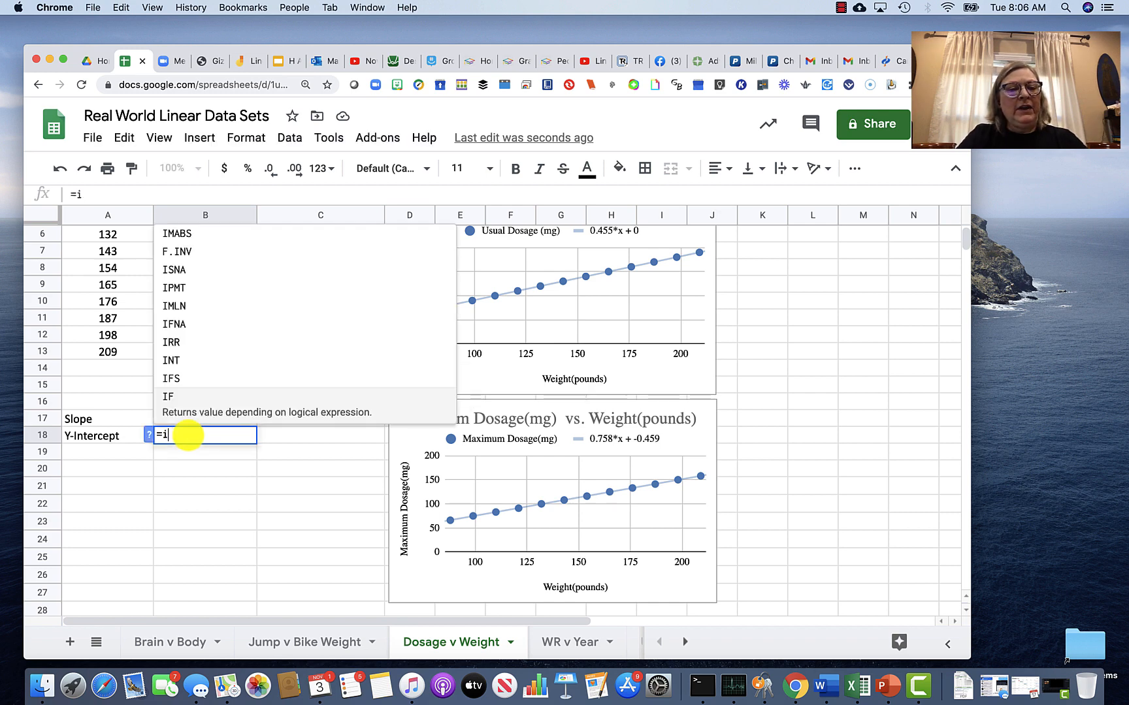
{"action": "type", "text": "nter"}
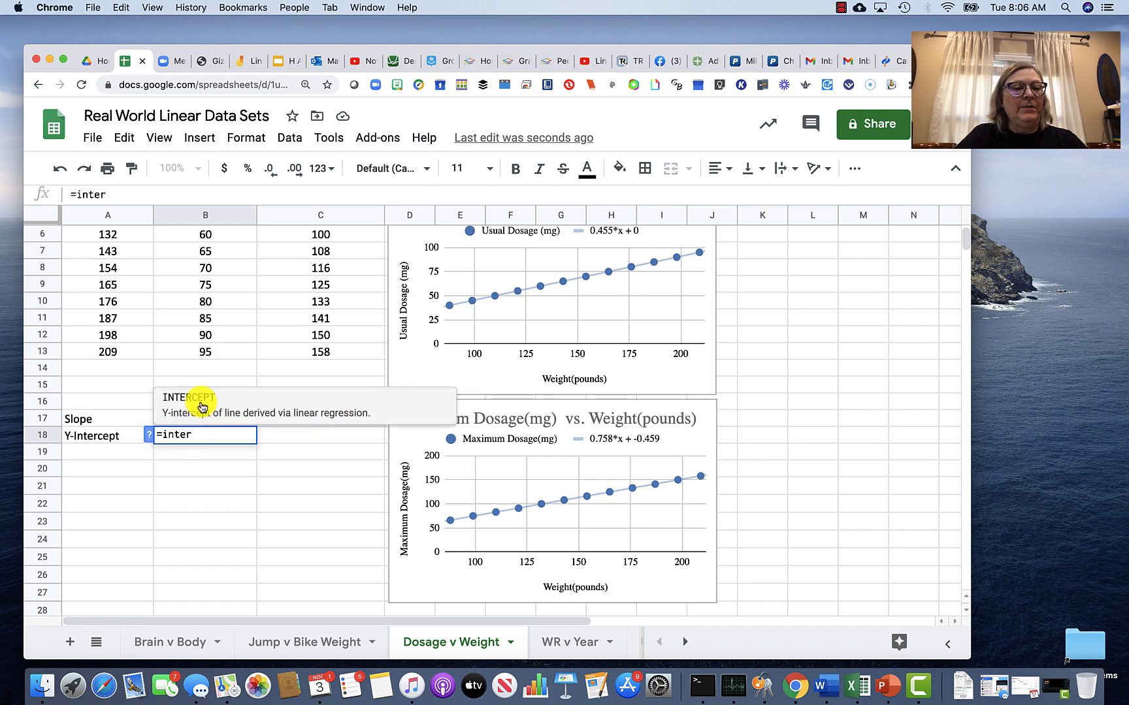
{"action": "left_click", "coordinate": [202, 406]}
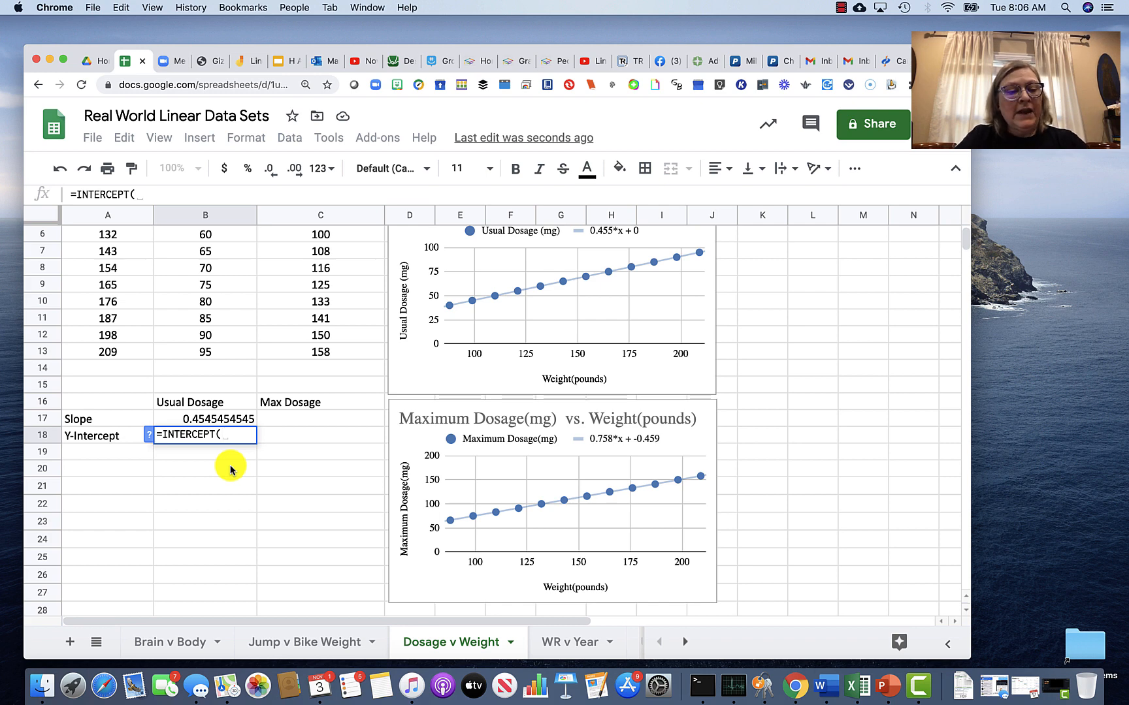
{"action": "type", "text": "b2"}
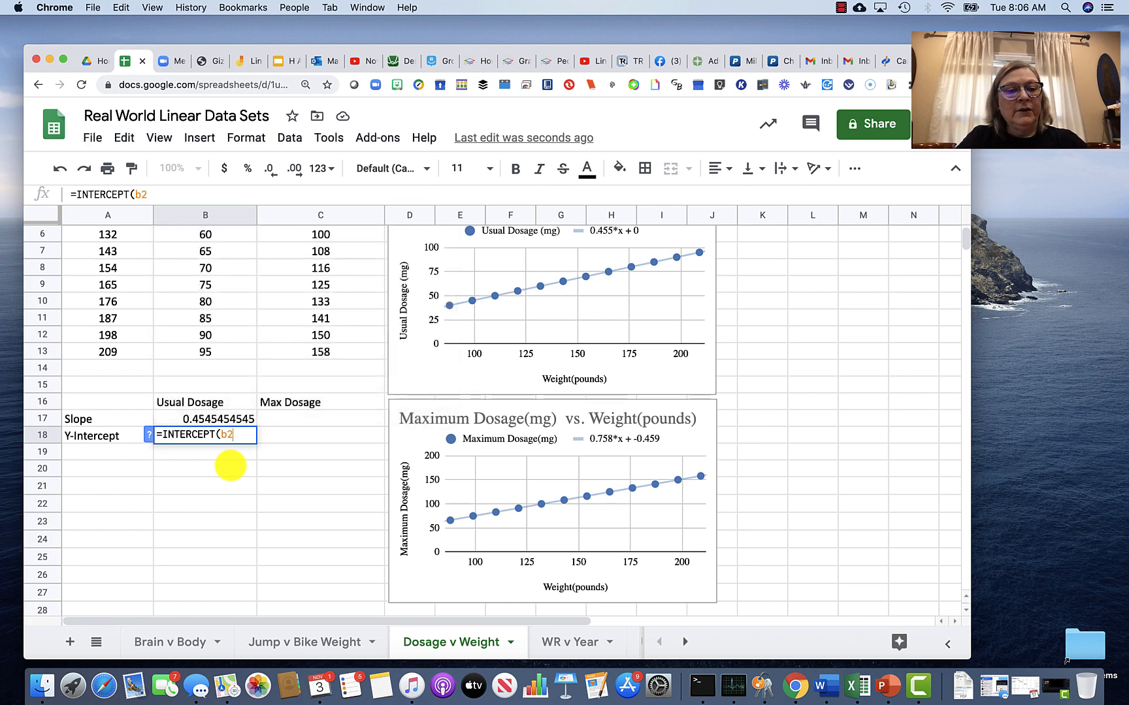
{"action": "type", "text": ":b"}
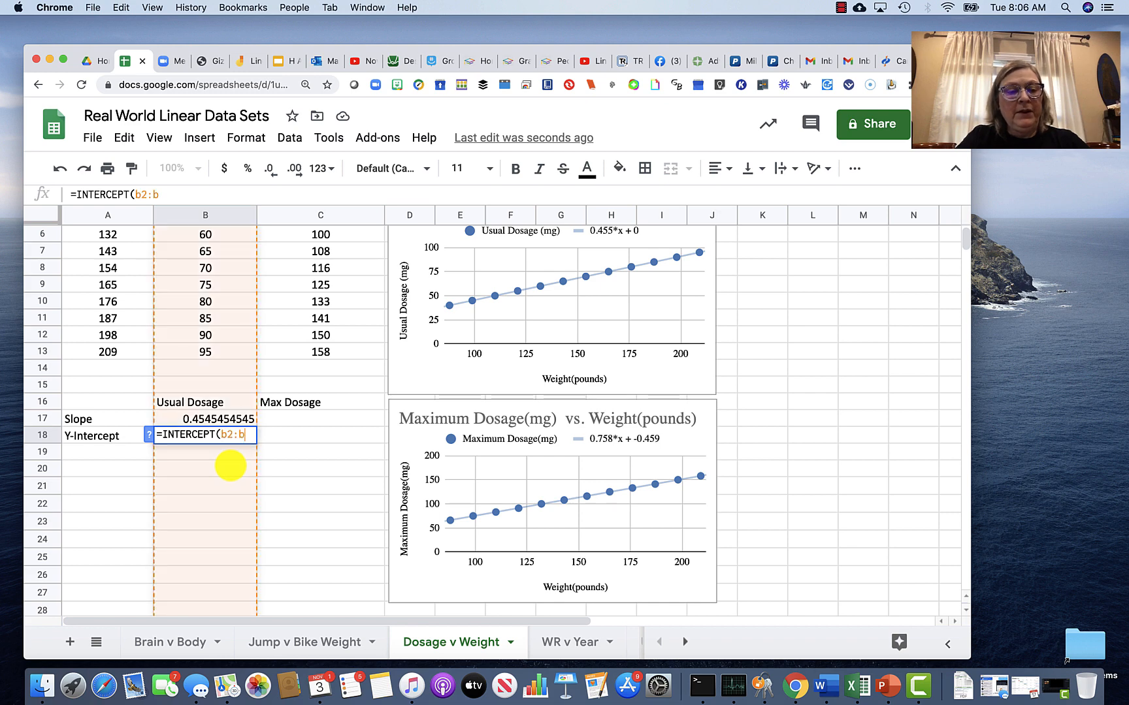
{"action": "type", "text": "13,"}
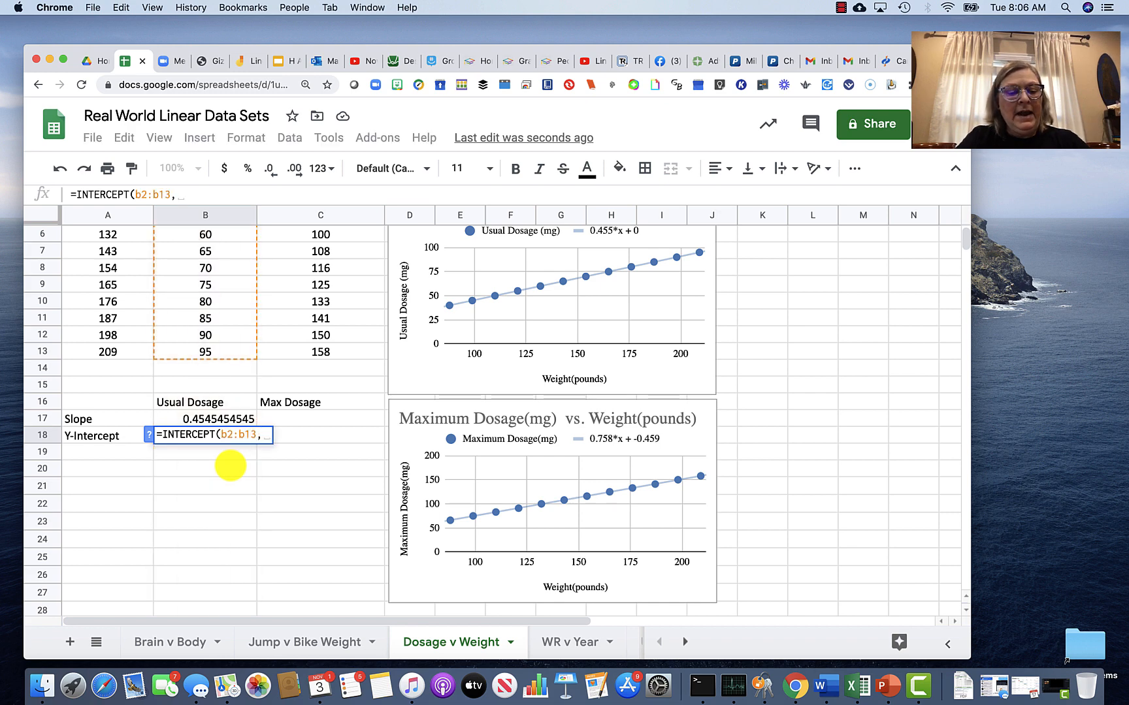
{"action": "type", "text": "a2"}
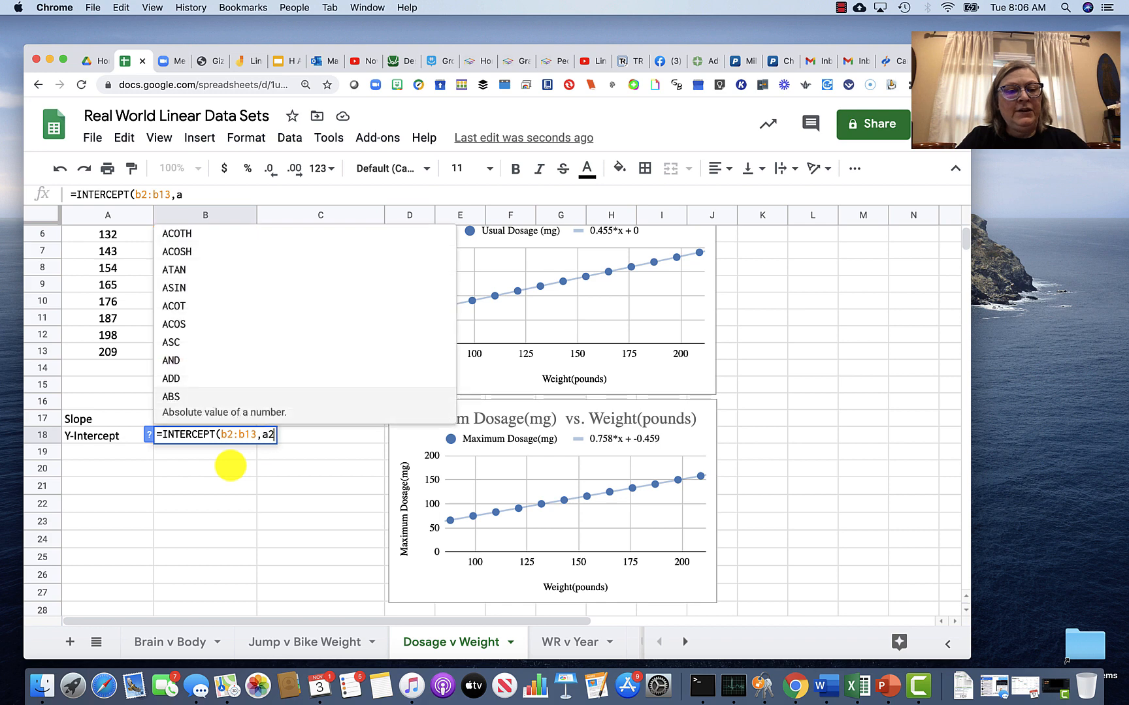
{"action": "type", "text": ":a1"}
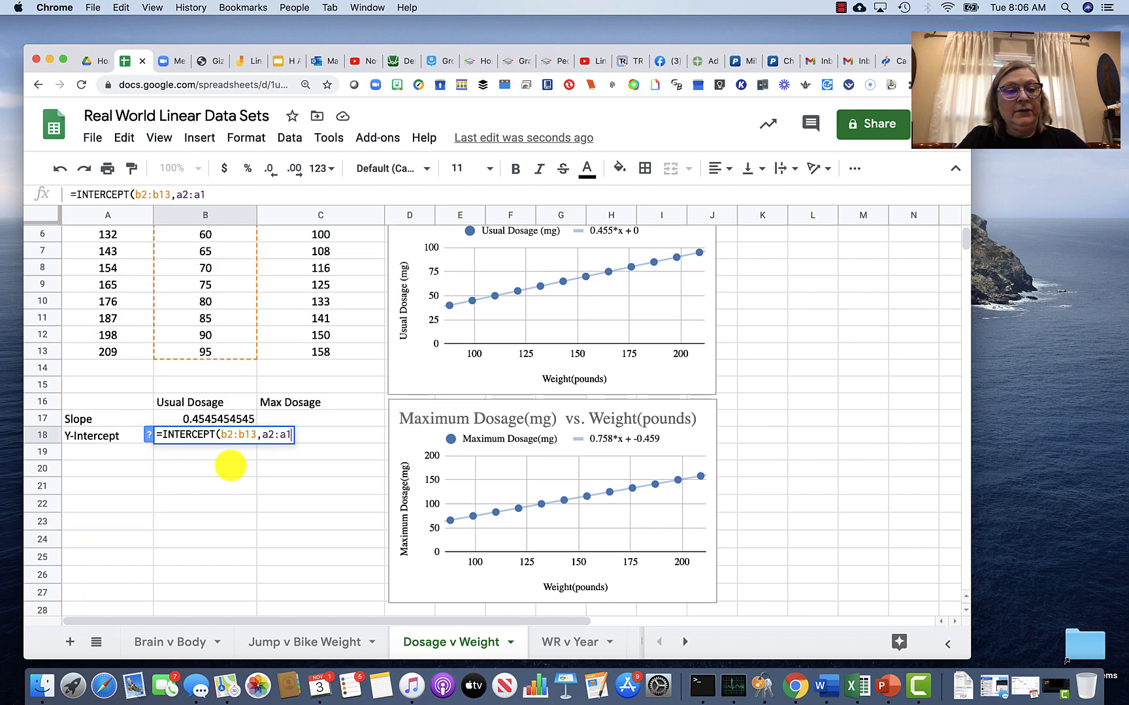
{"action": "type", "text": "3)"}
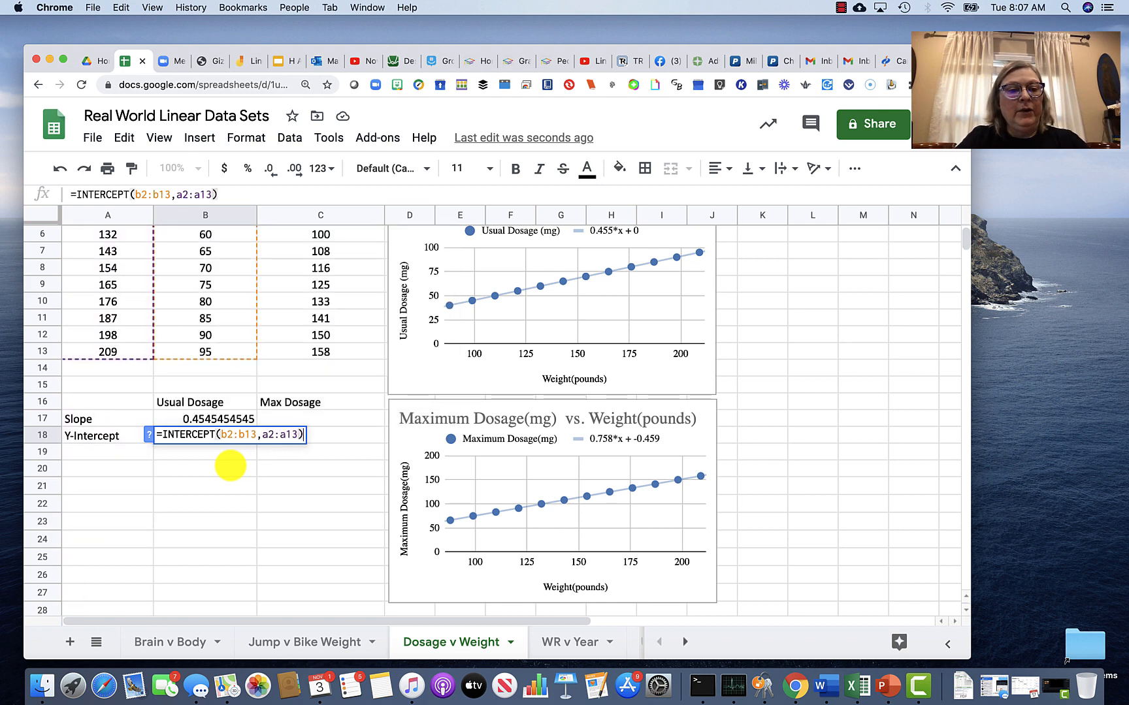
{"action": "key", "text": "Return"}
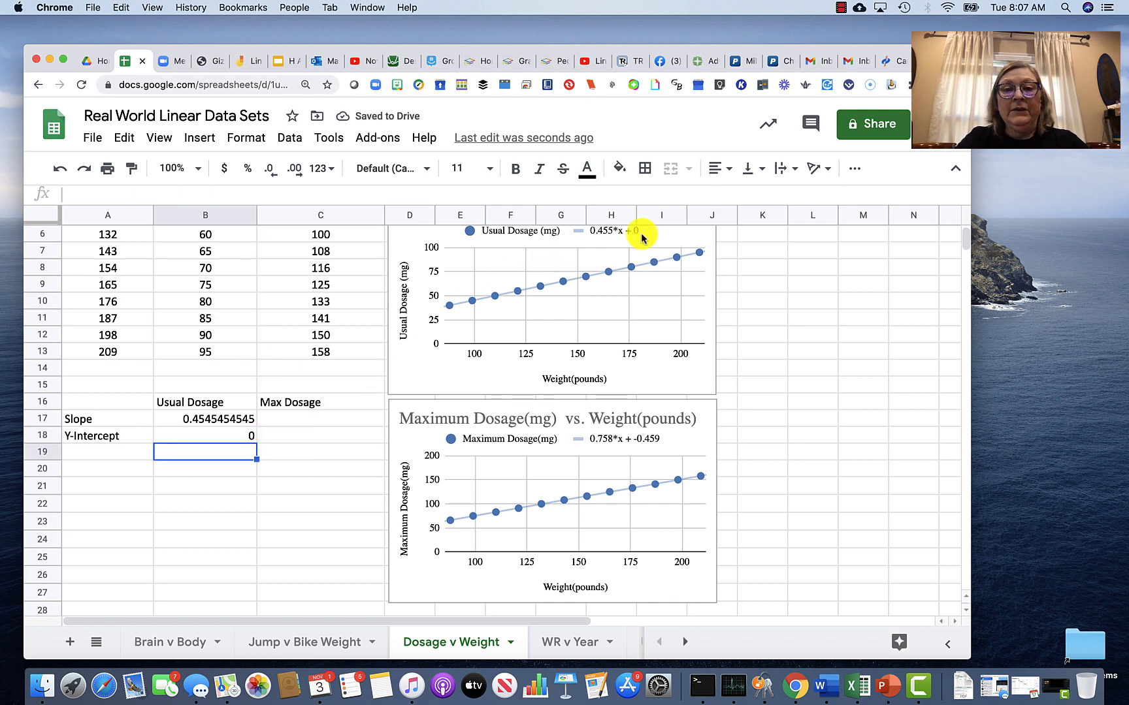
- Calculate the Max Dosage slope in C17 with the formula =SLOPE(c2:c13,a2:a13)
{"action": "left_click", "coordinate": [291, 421]}
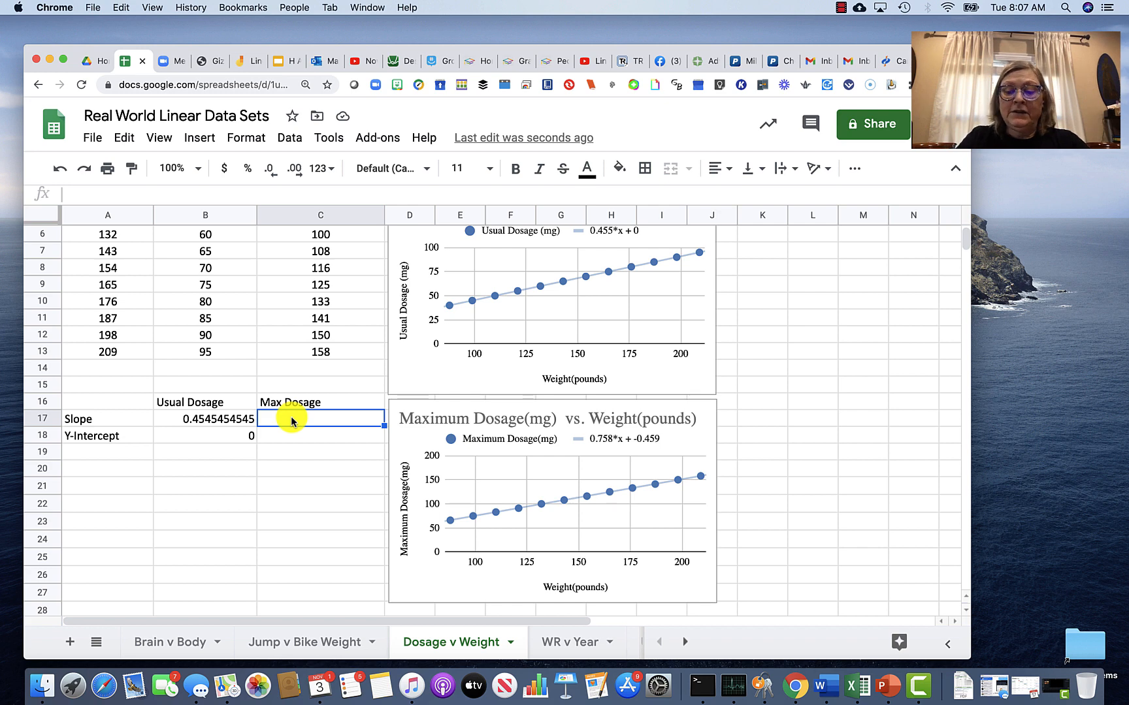
{"action": "type", "text": "="}
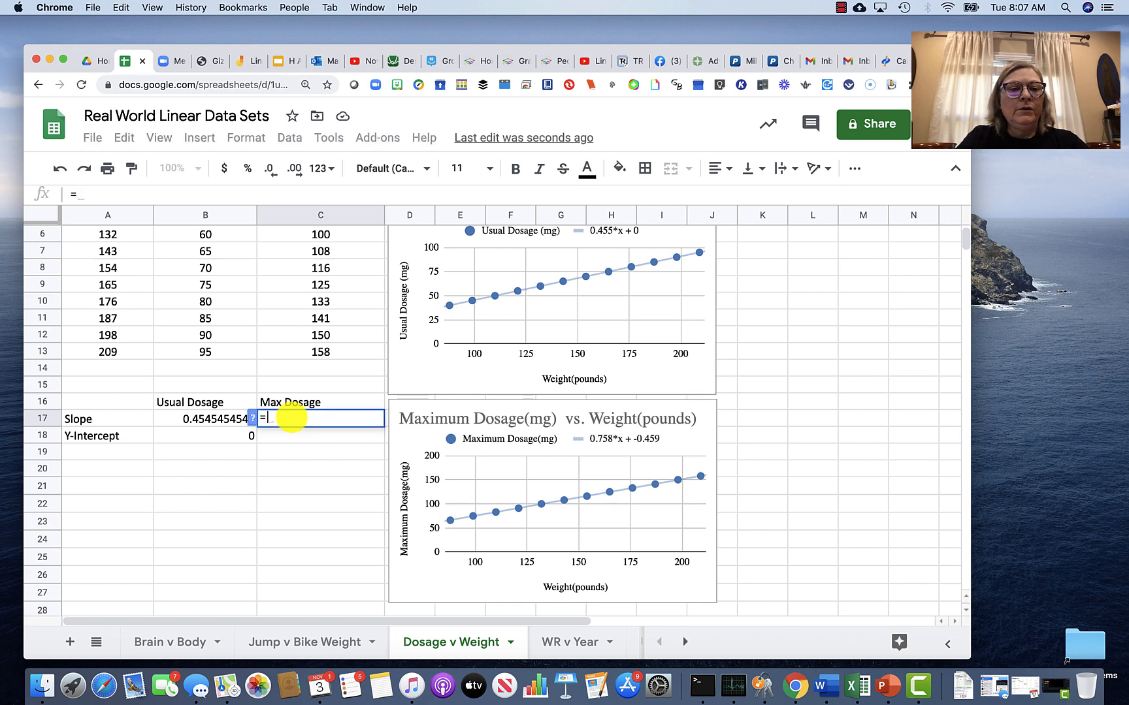
{"action": "type", "text": "slop"}
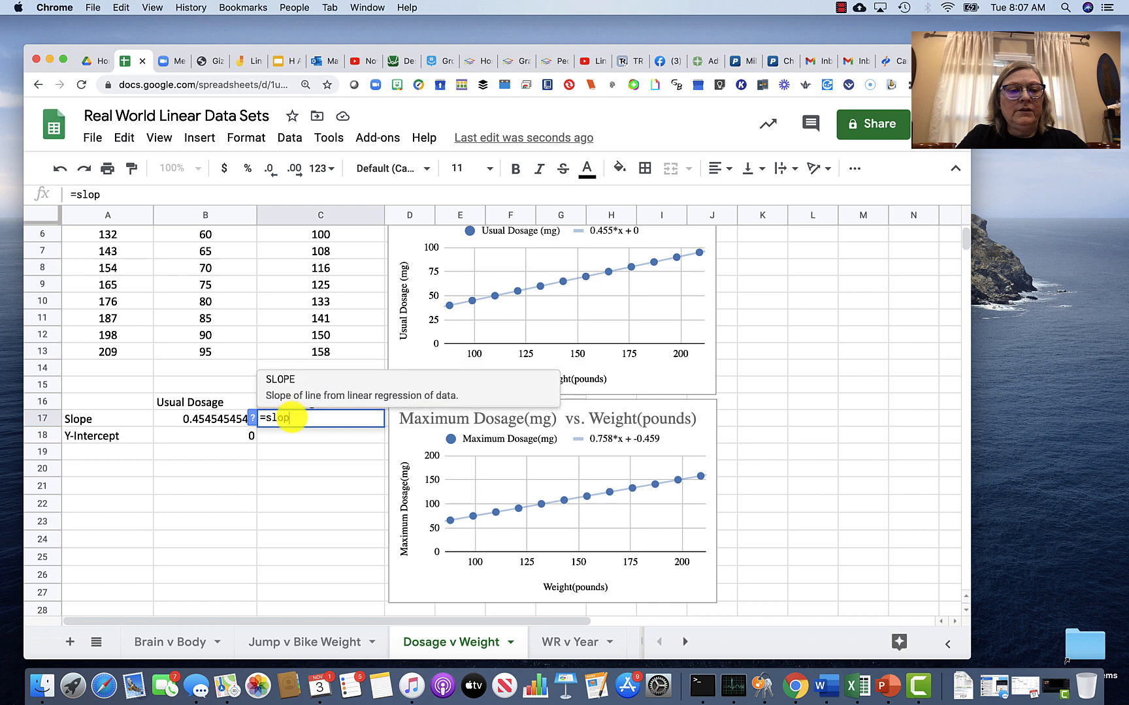
{"action": "left_click", "coordinate": [290, 386]}
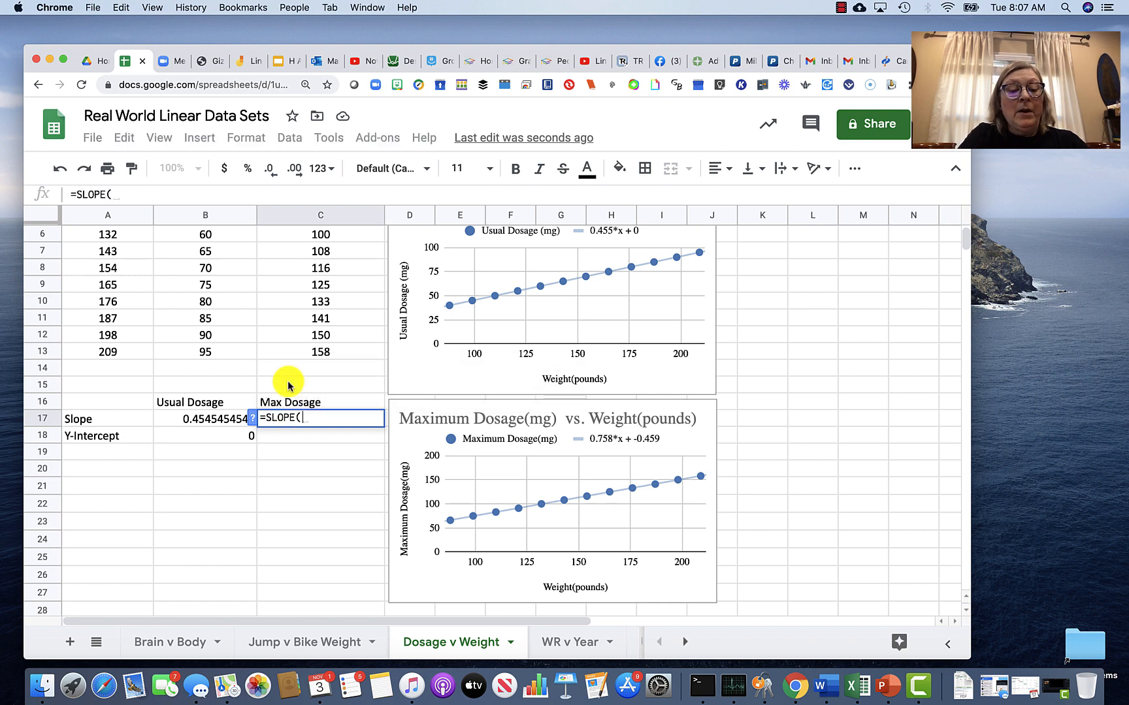
{"action": "type", "text": "c2"}
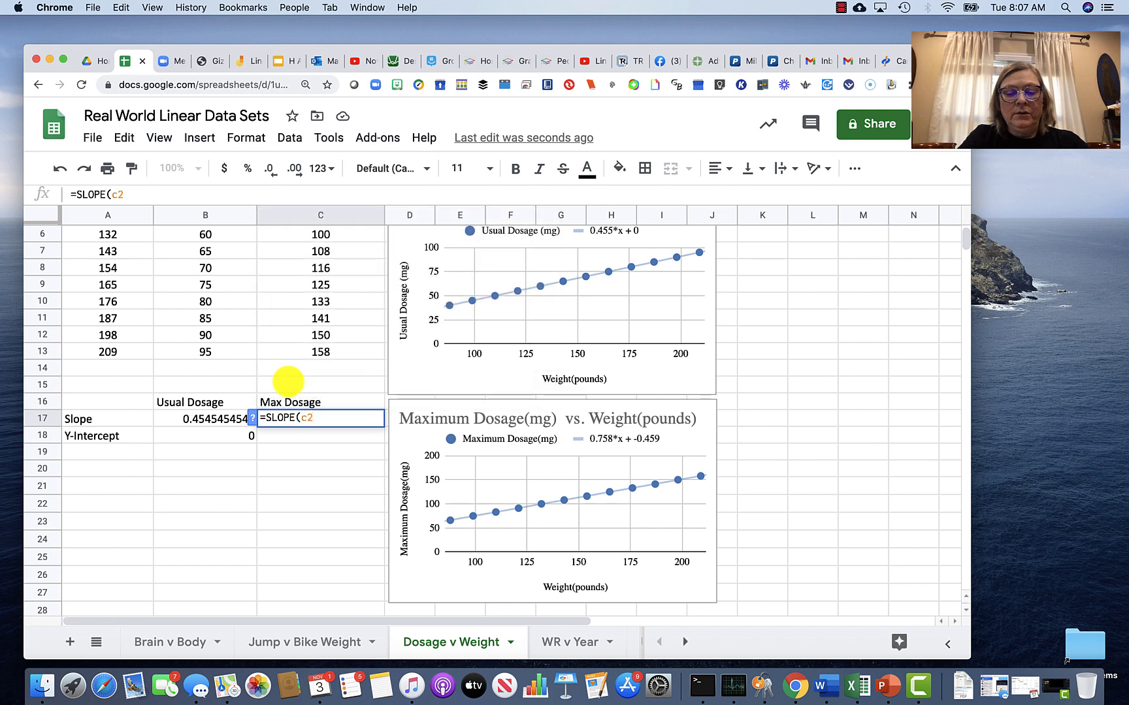
{"action": "type", "text": ":c13"}
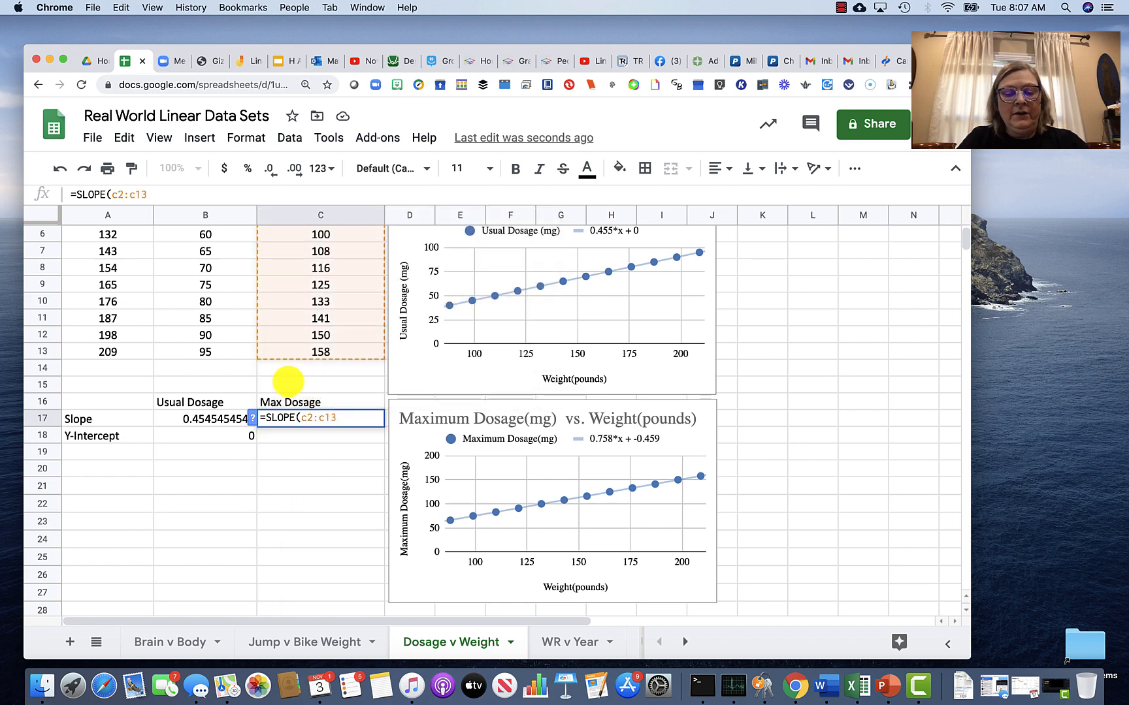
{"action": "type", "text": ","}
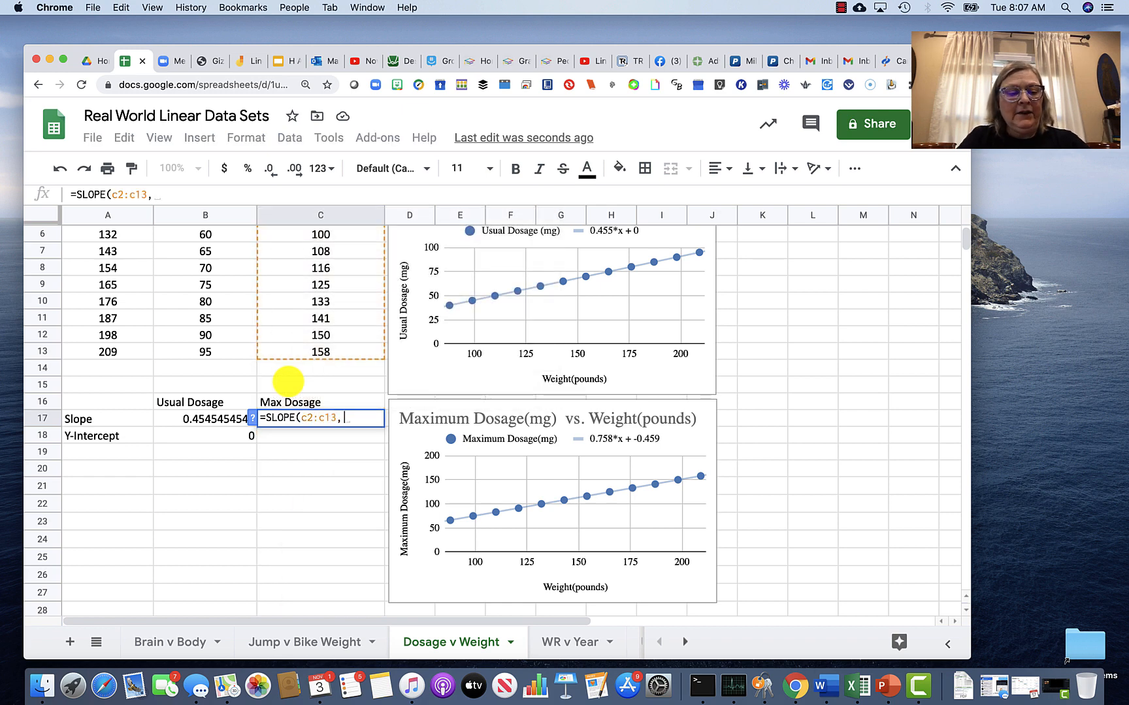
{"action": "type", "text": "a2:a13"}
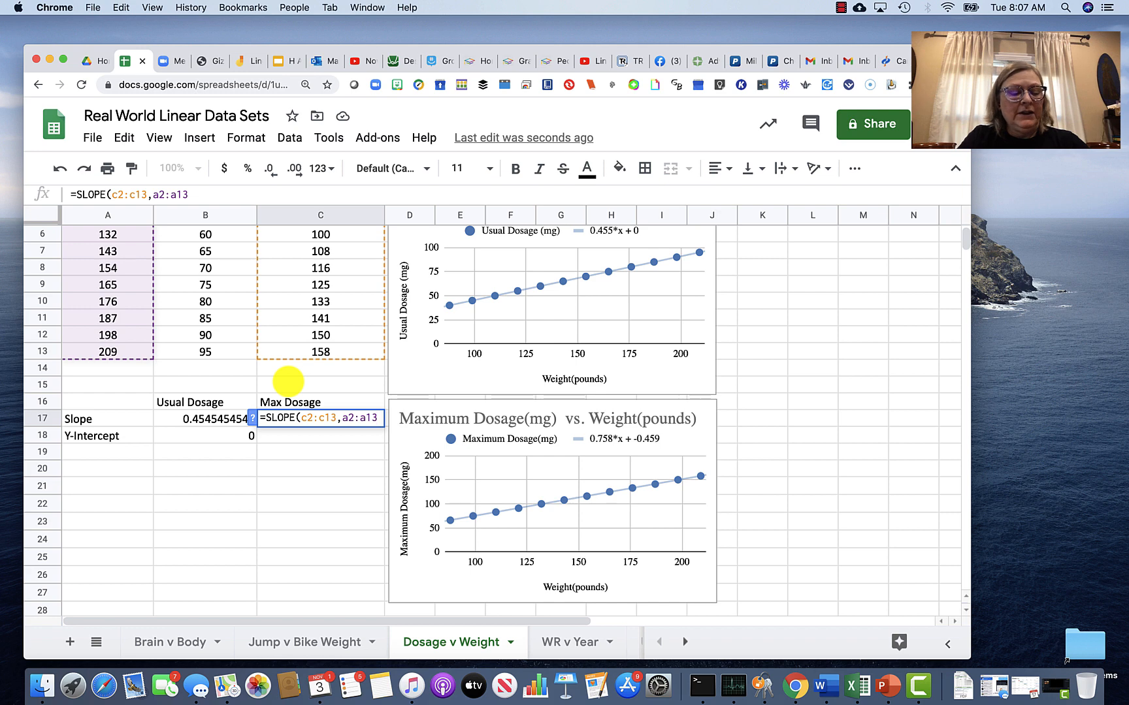
{"action": "type", "text": ")"}
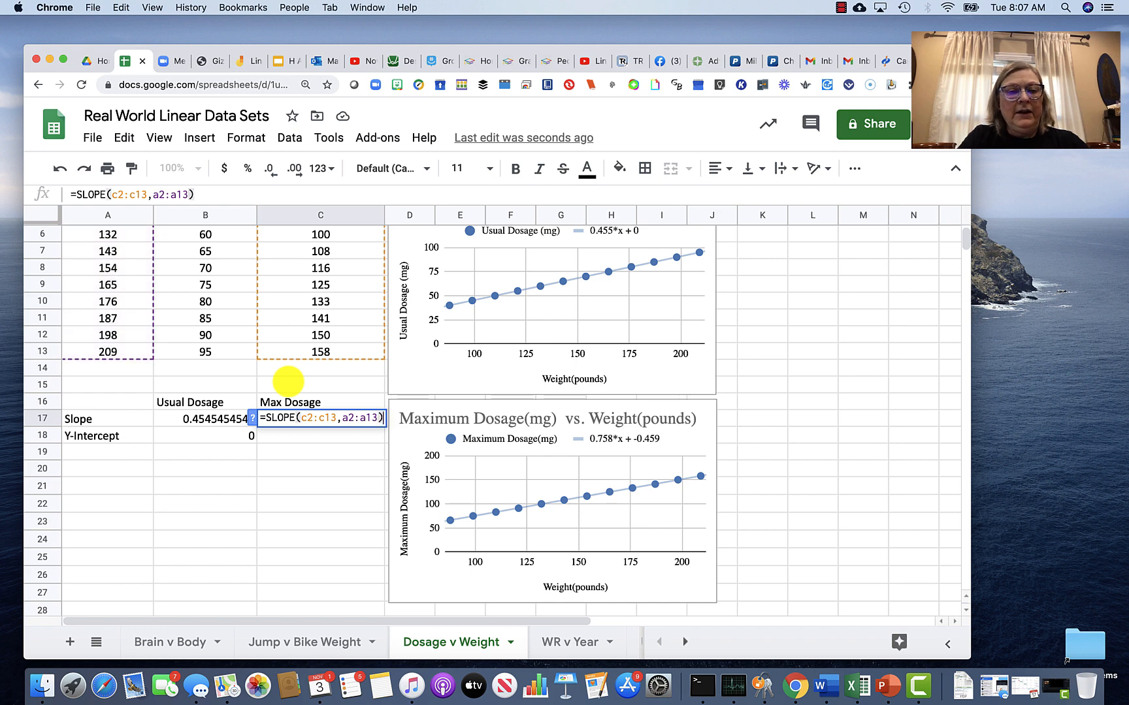
{"action": "key", "text": "Return"}
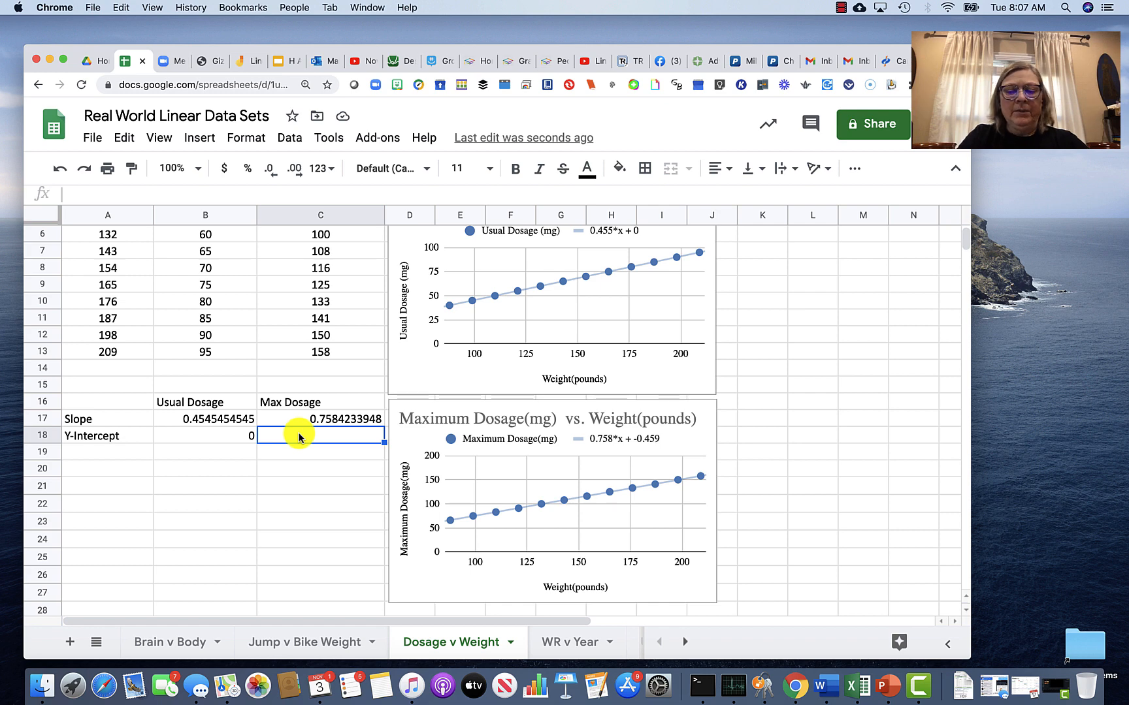
- Calculate the Max Dosage y-intercept in C18 from the suggested INTERCEPT formula, correcting it to =INTERCEPT(C2:C13,A2:A13)
{"action": "type", "text": "="}
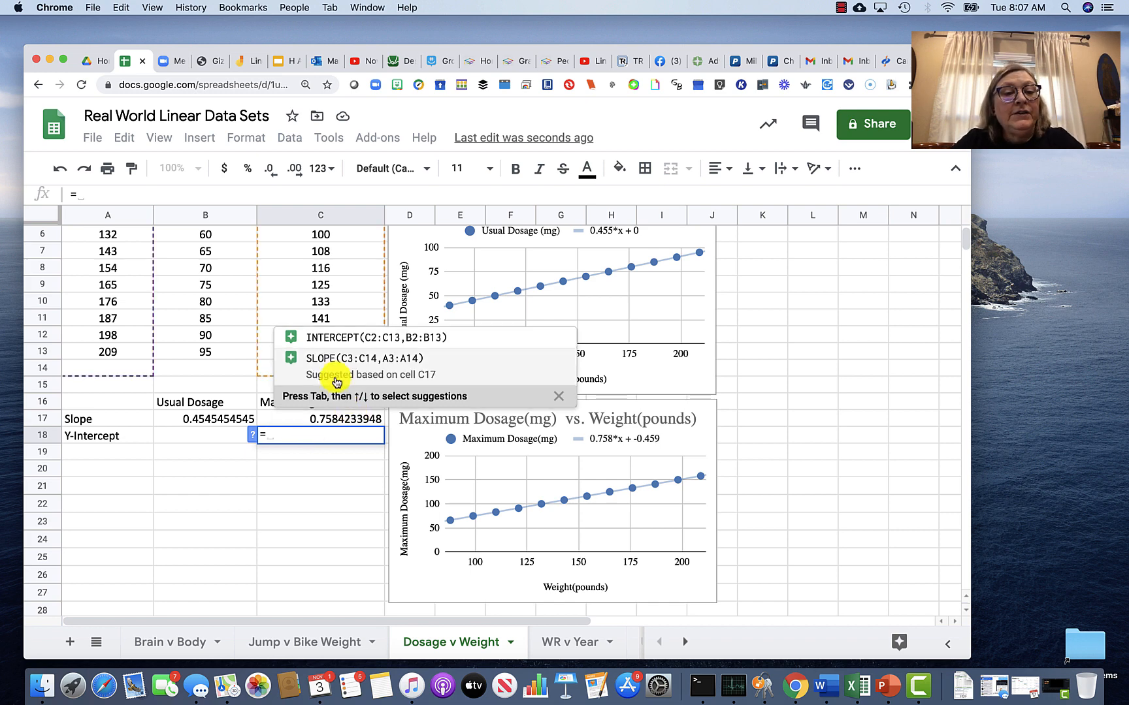
{"action": "left_click", "coordinate": [339, 339]}
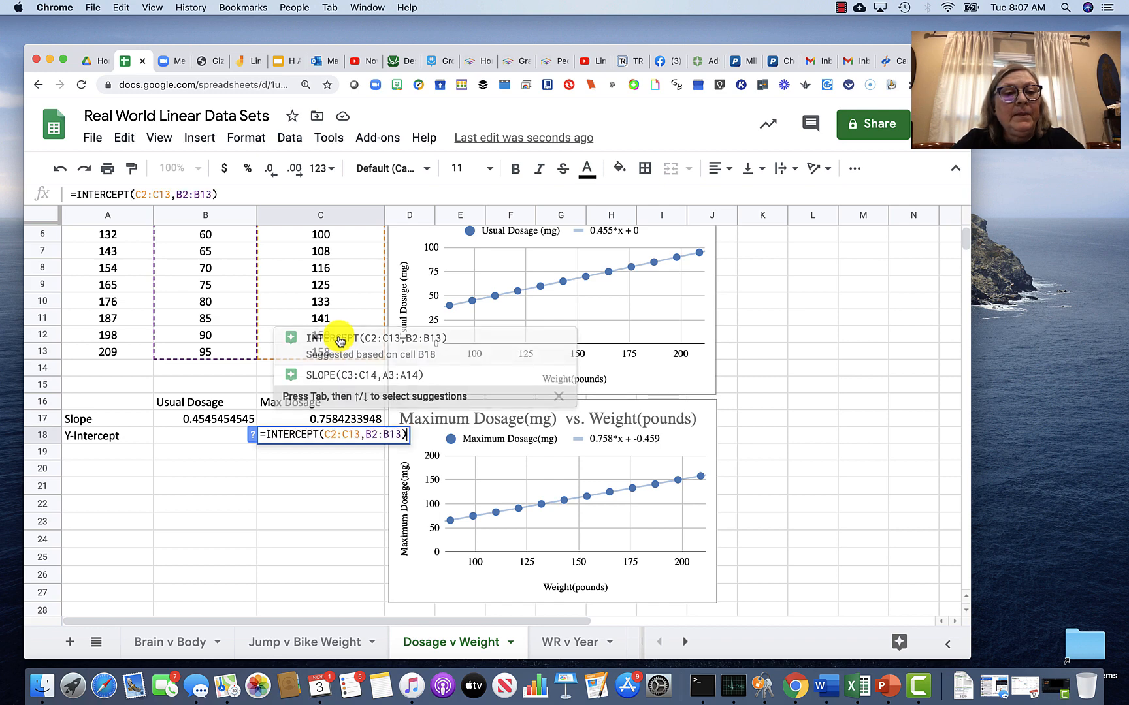
{"action": "left_click", "coordinate": [387, 435]}
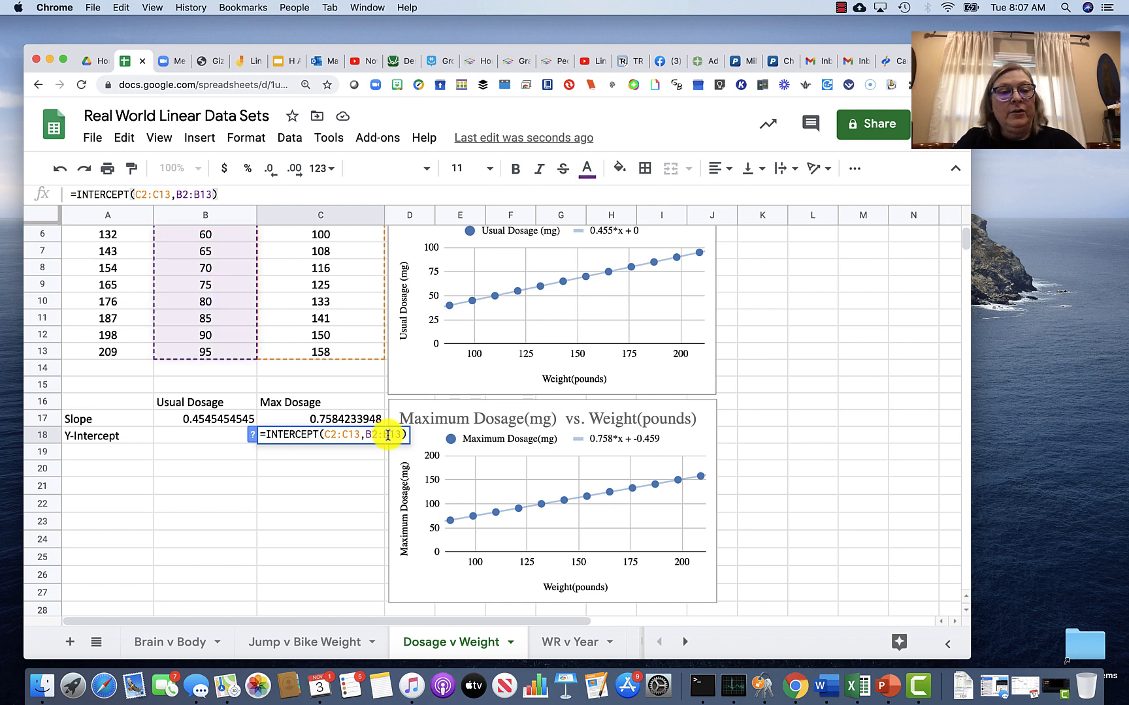
{"action": "key", "text": "BackSpace"}
{"action": "type", "text": "A"}
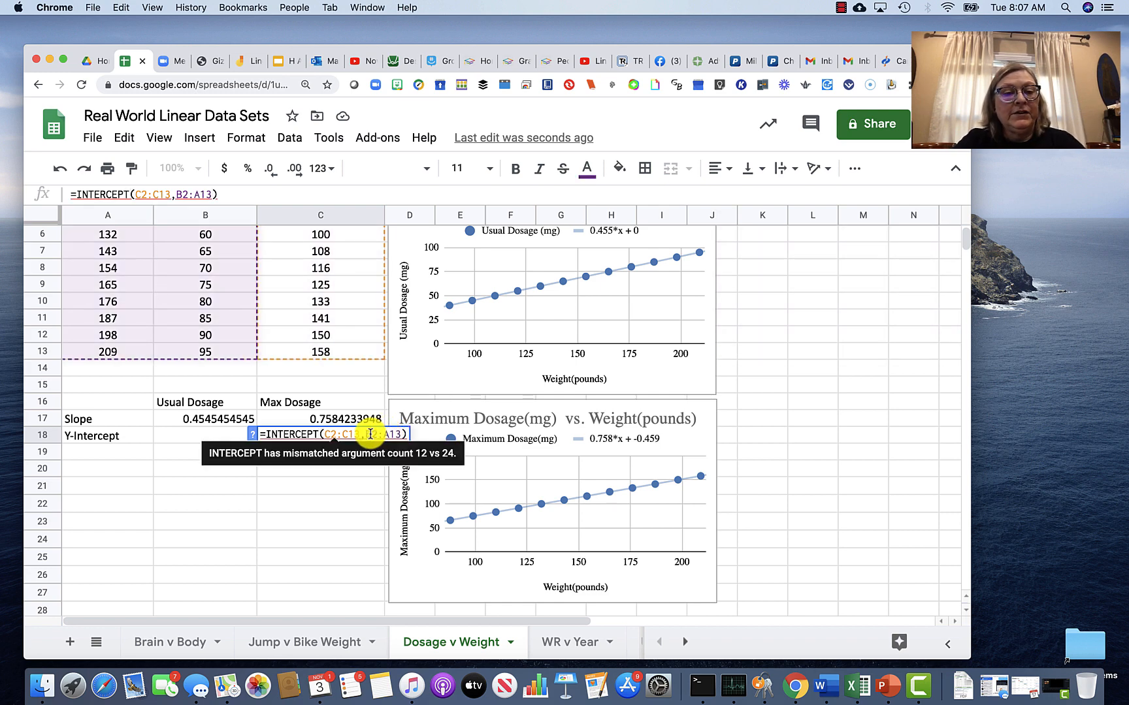
{"action": "key", "text": "BackSpace"}
{"action": "type", "text": "A"}
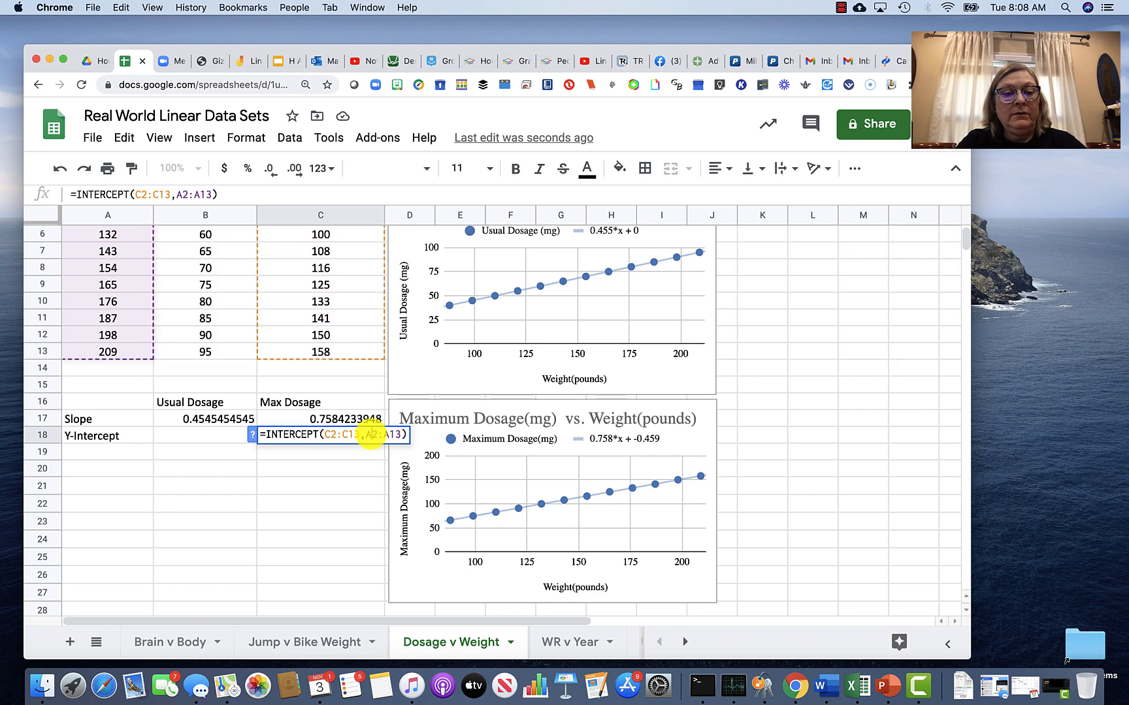
{"action": "left_click", "coordinate": [405, 435]}
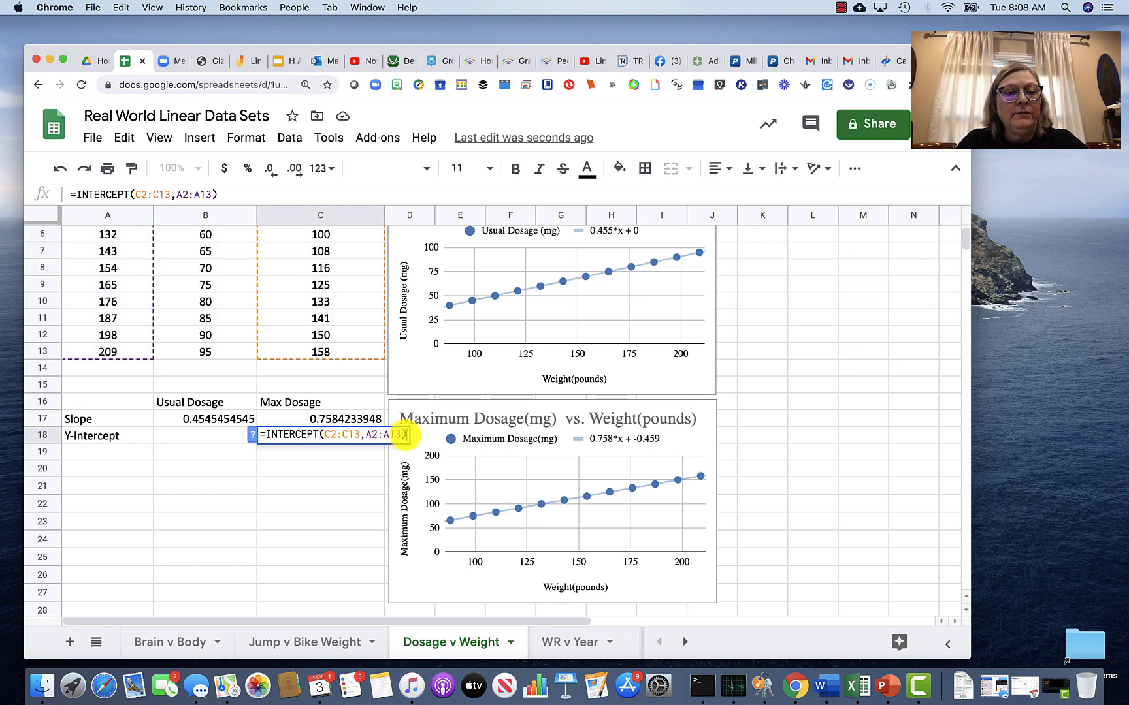
{"action": "key", "text": "Return"}
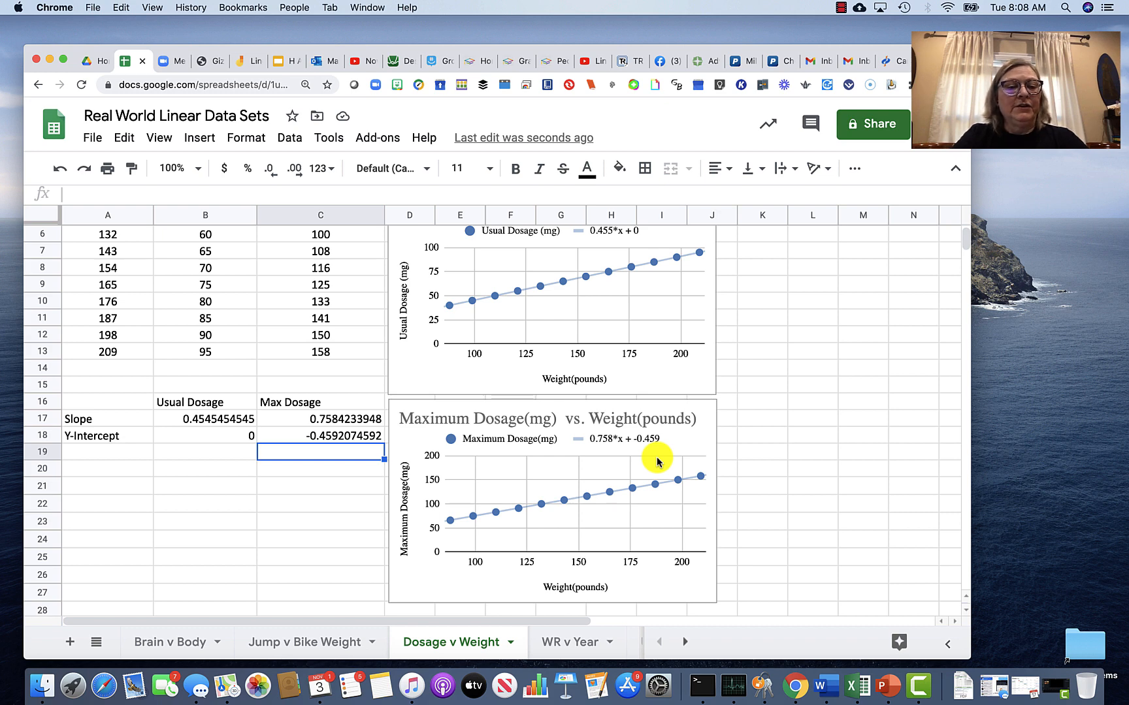
- Enter the Max Dosage y-intercept formula manually in C19 as a cross-check, using =INTERCEPT(c2:c13,a2:a13)
{"action": "type", "text": "=inter"}
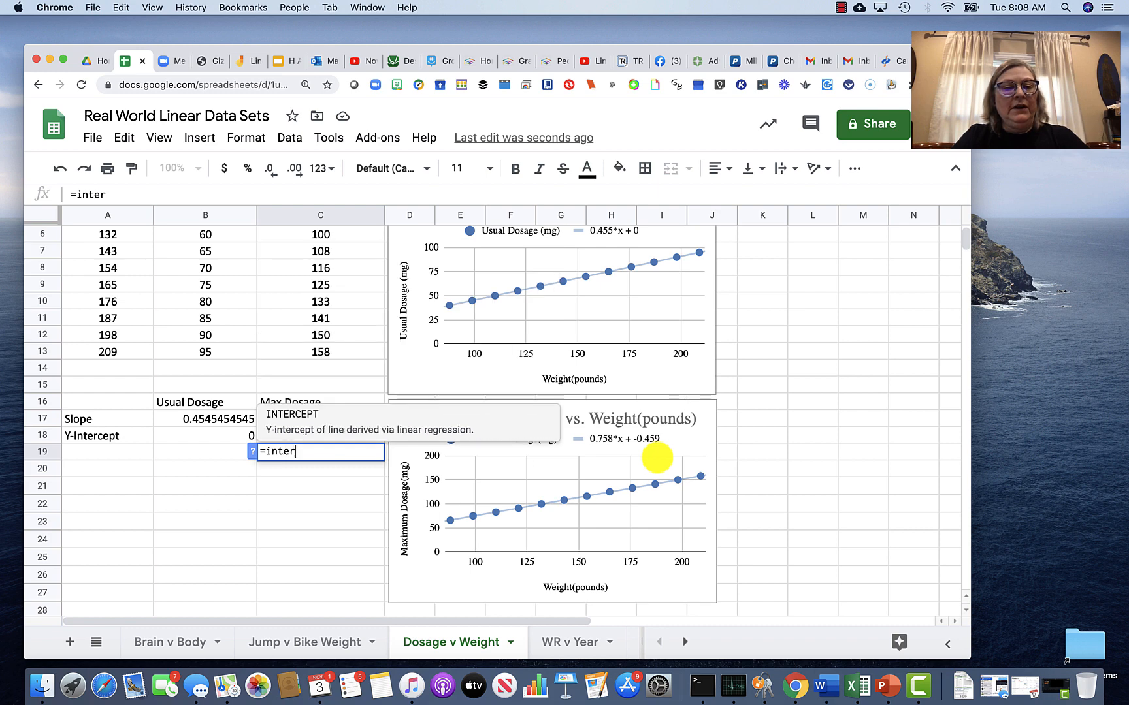
{"action": "left_click", "coordinate": [290, 418]}
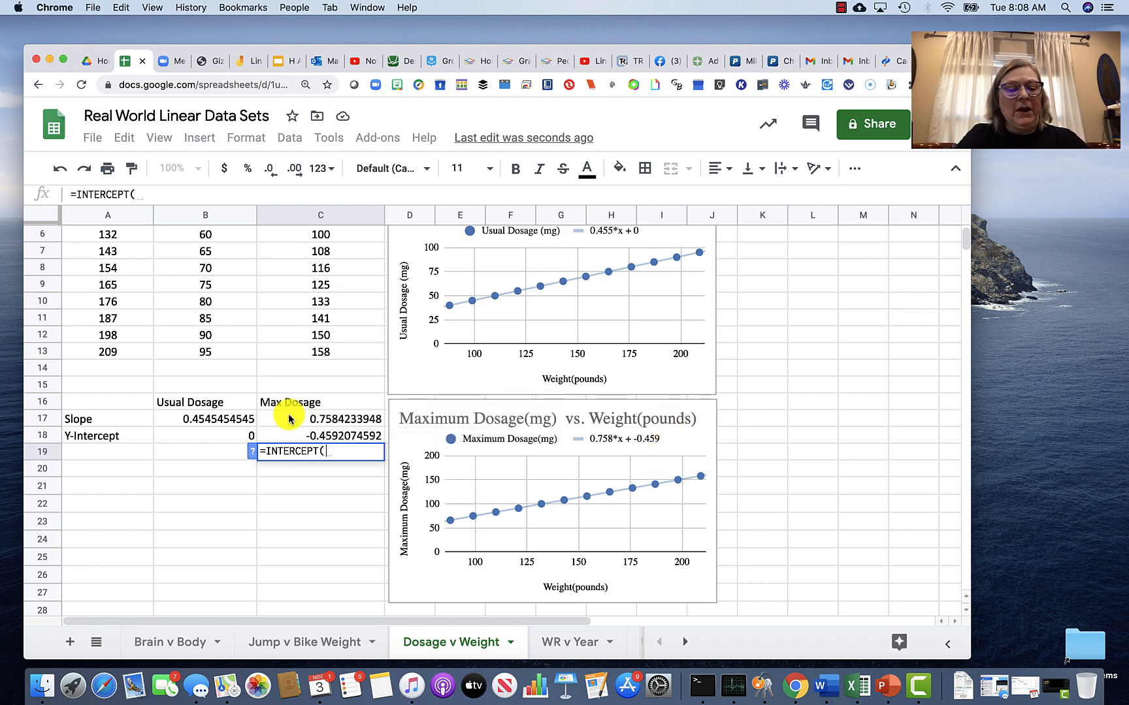
{"action": "type", "text": "c2"}
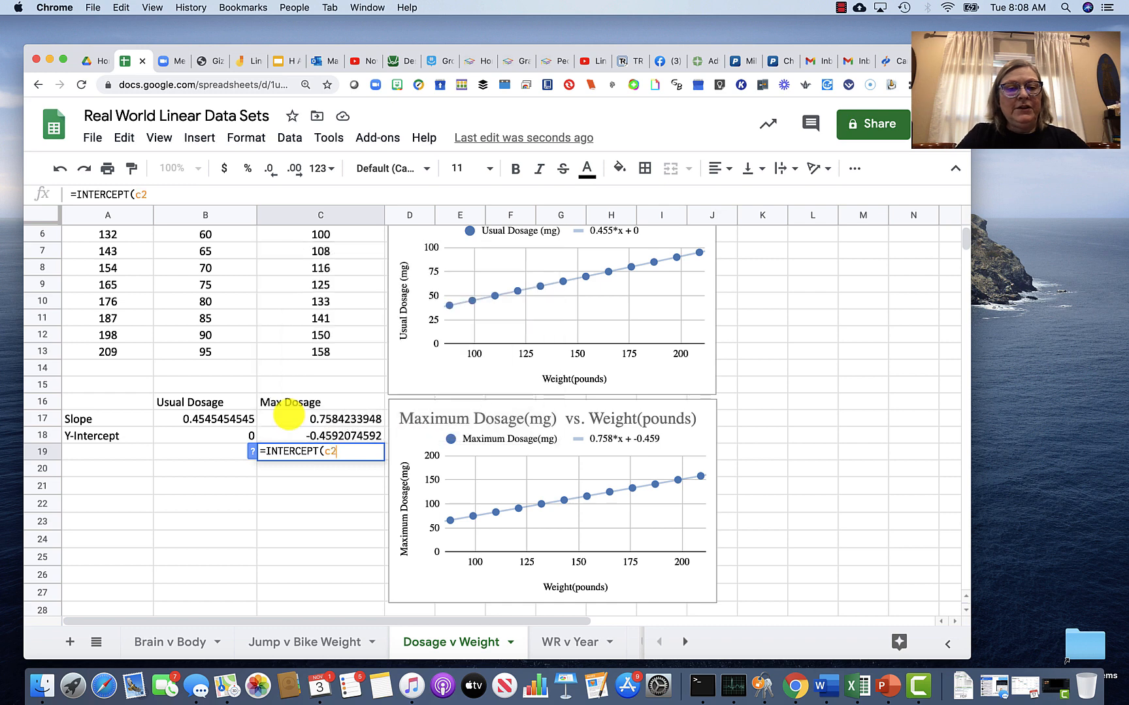
{"action": "type", "text": ":c1"}
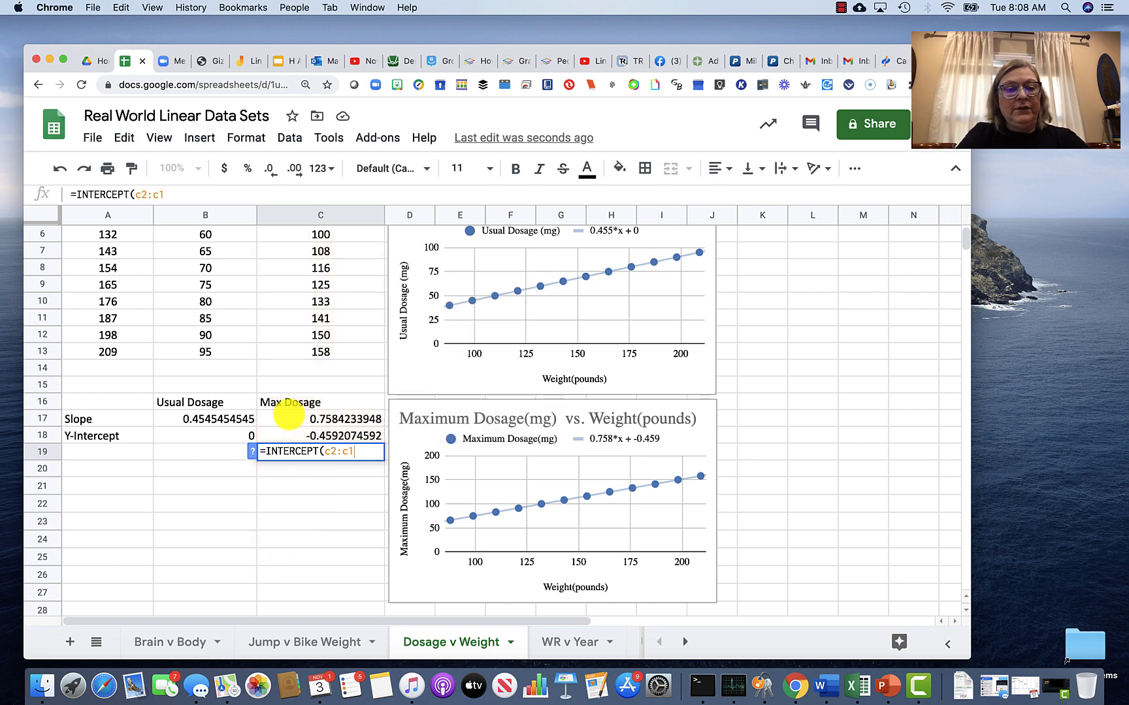
{"action": "type", "text": "3,"}
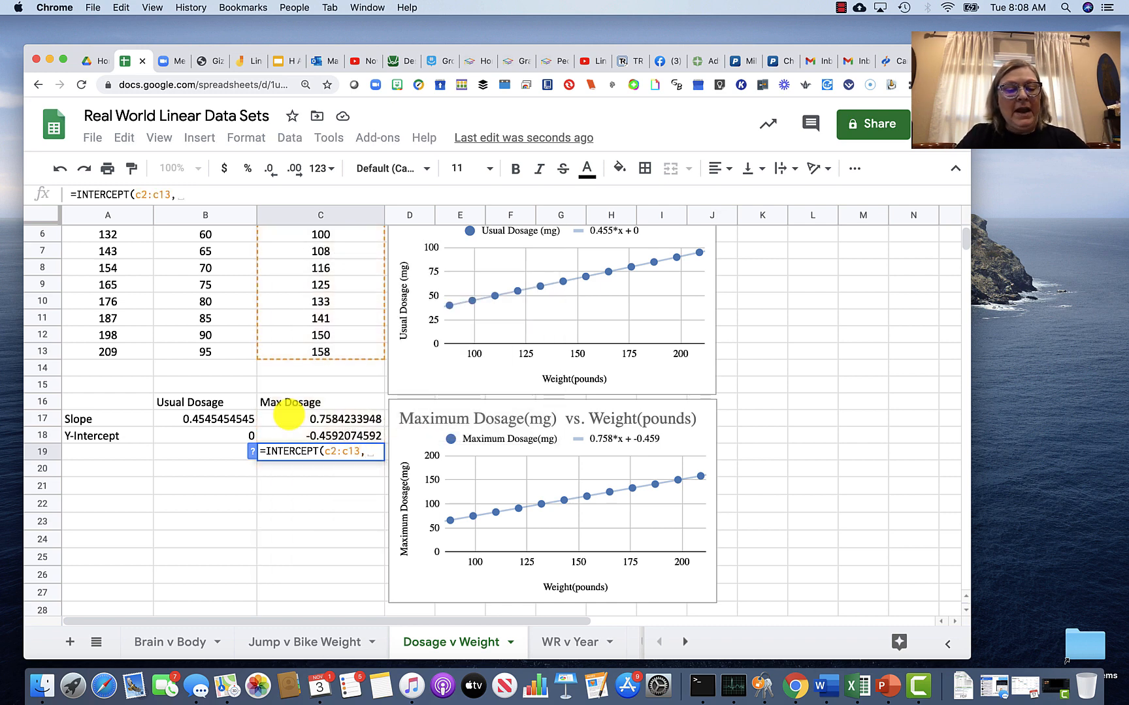
{"action": "type", "text": "a2"}
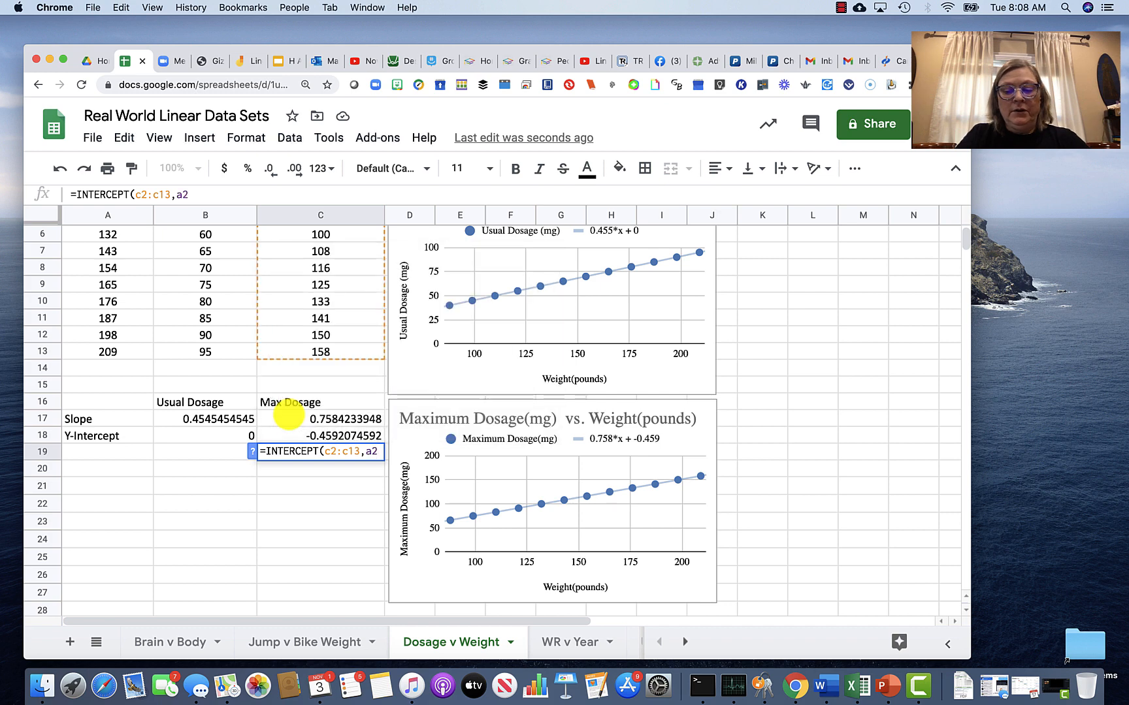
{"action": "type", "text": ":a13"}
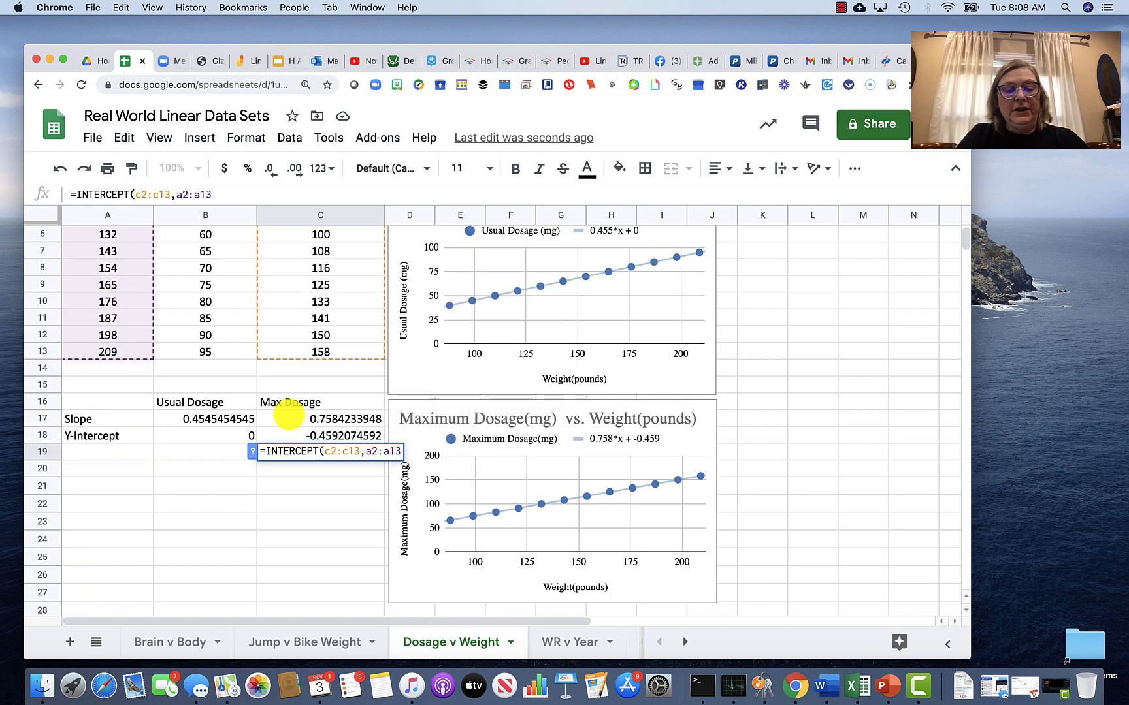
{"action": "type", "text": ")"}
{"action": "key", "text": "Return"}
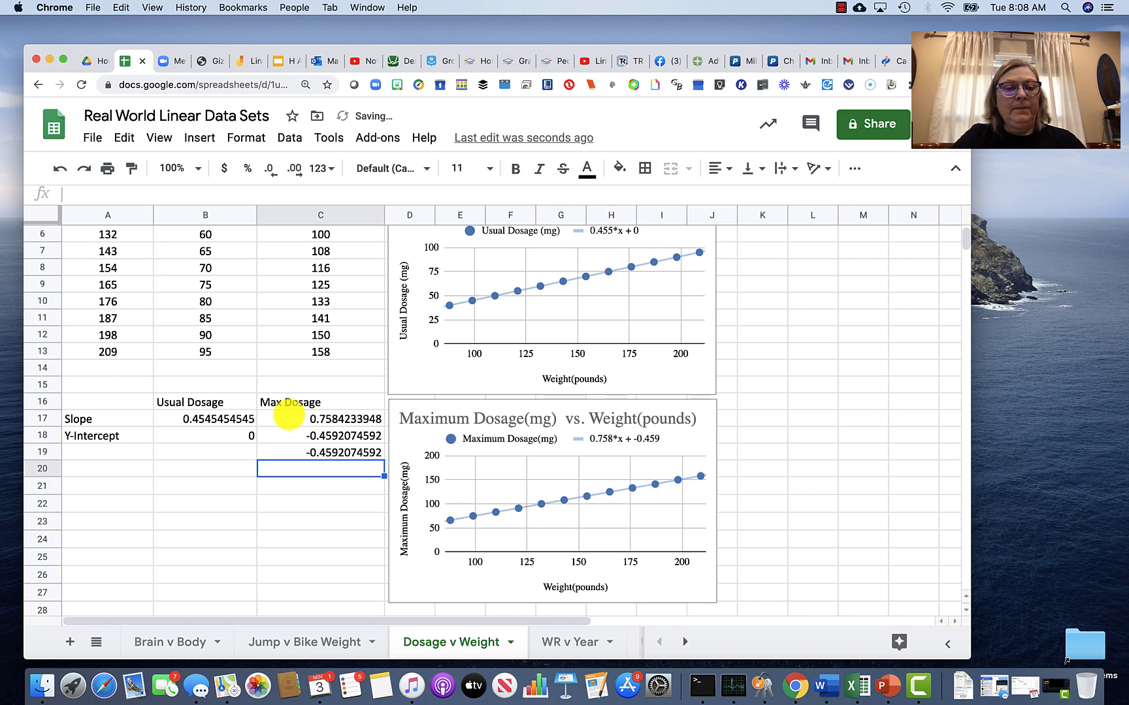
- Review the cell ranges in the INTERCEPT formulas in C18, C19 and B18 and the SLOPE formulas in B17 and C17
{"action": "left_click", "coordinate": [328, 440]}
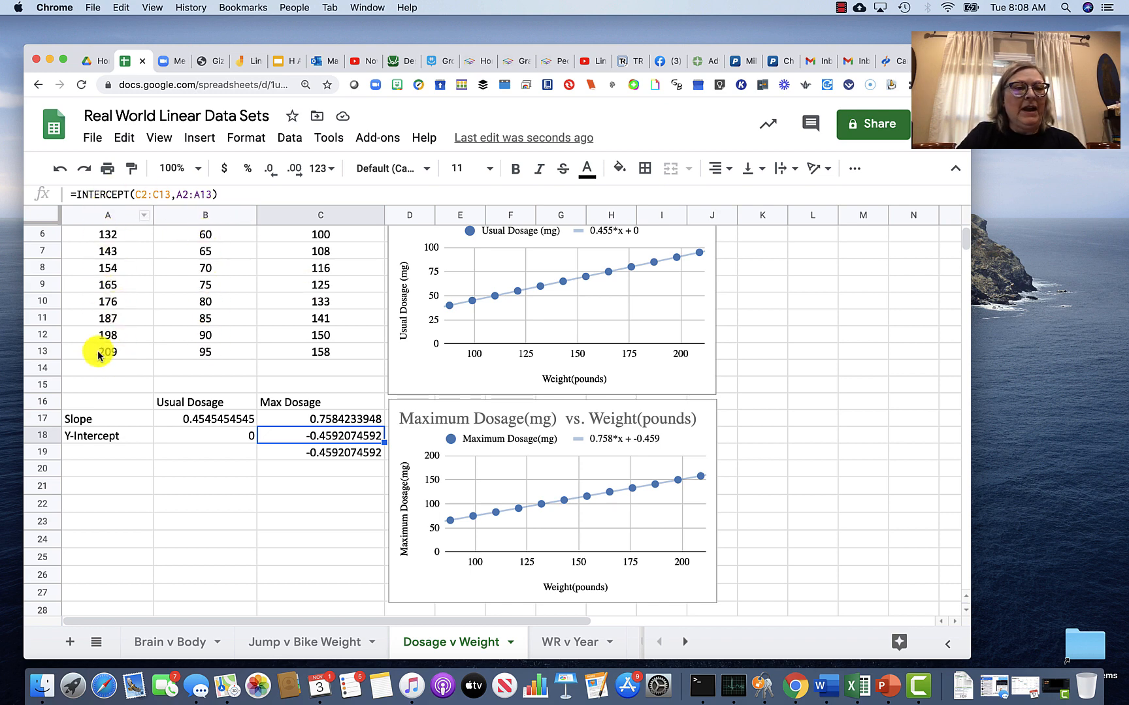
{"action": "left_click", "coordinate": [301, 454]}
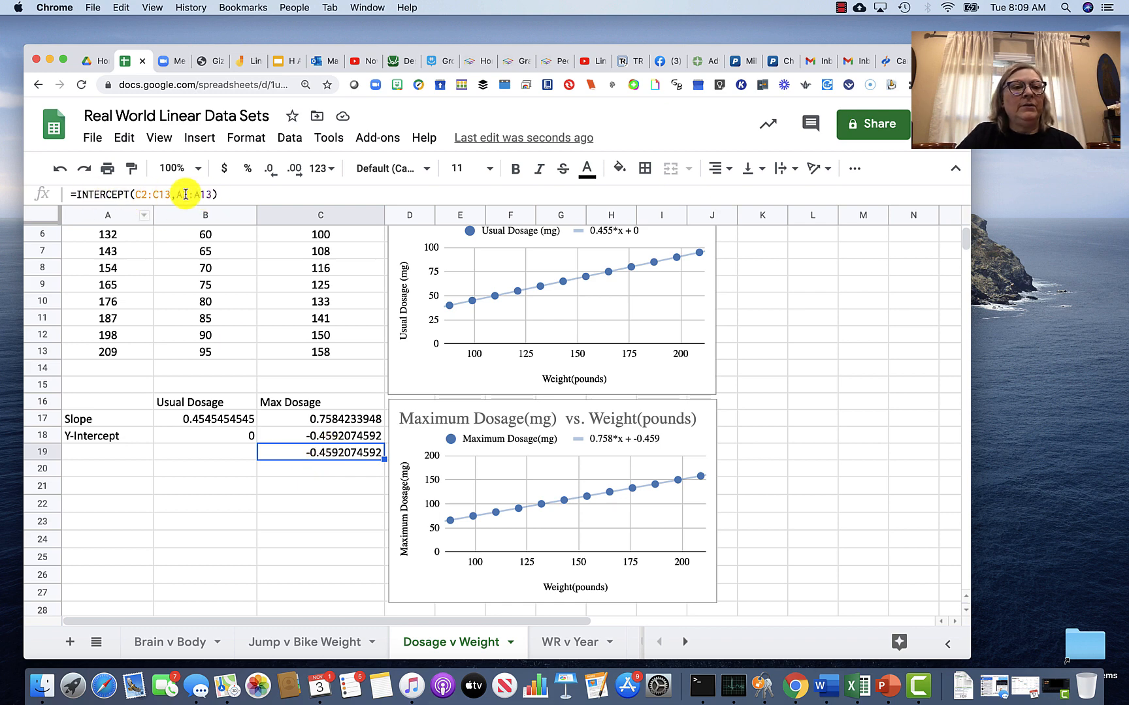
{"action": "left_click", "coordinate": [182, 195]}
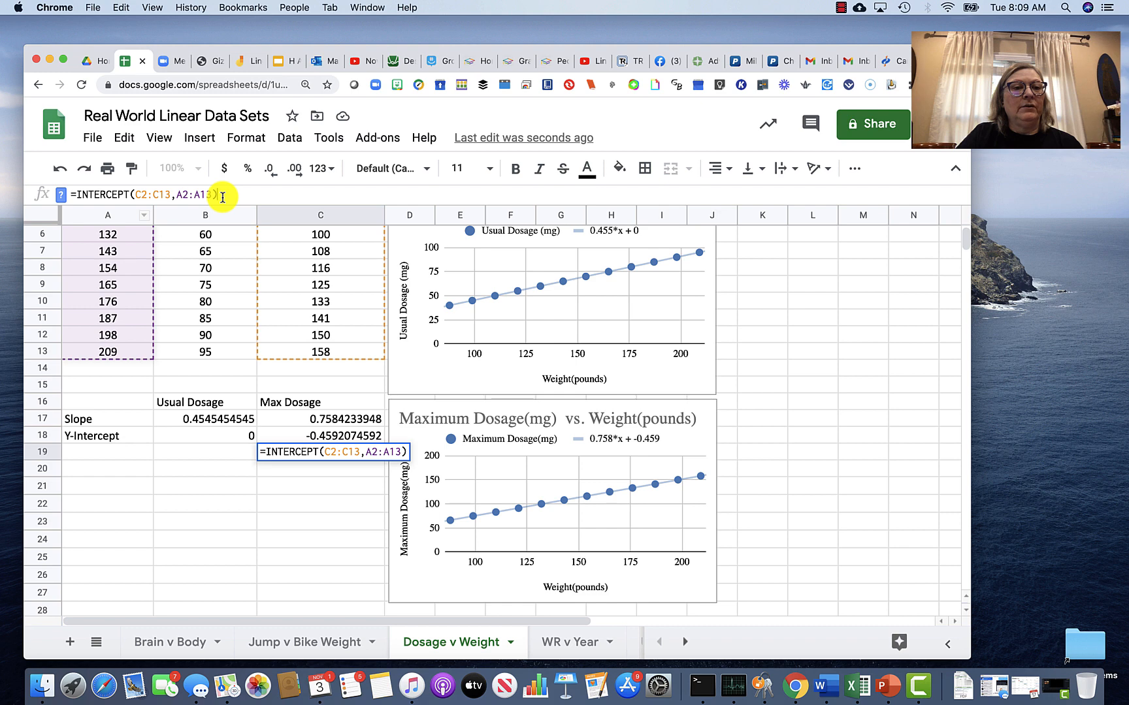
{"action": "left_click", "coordinate": [222, 196]}
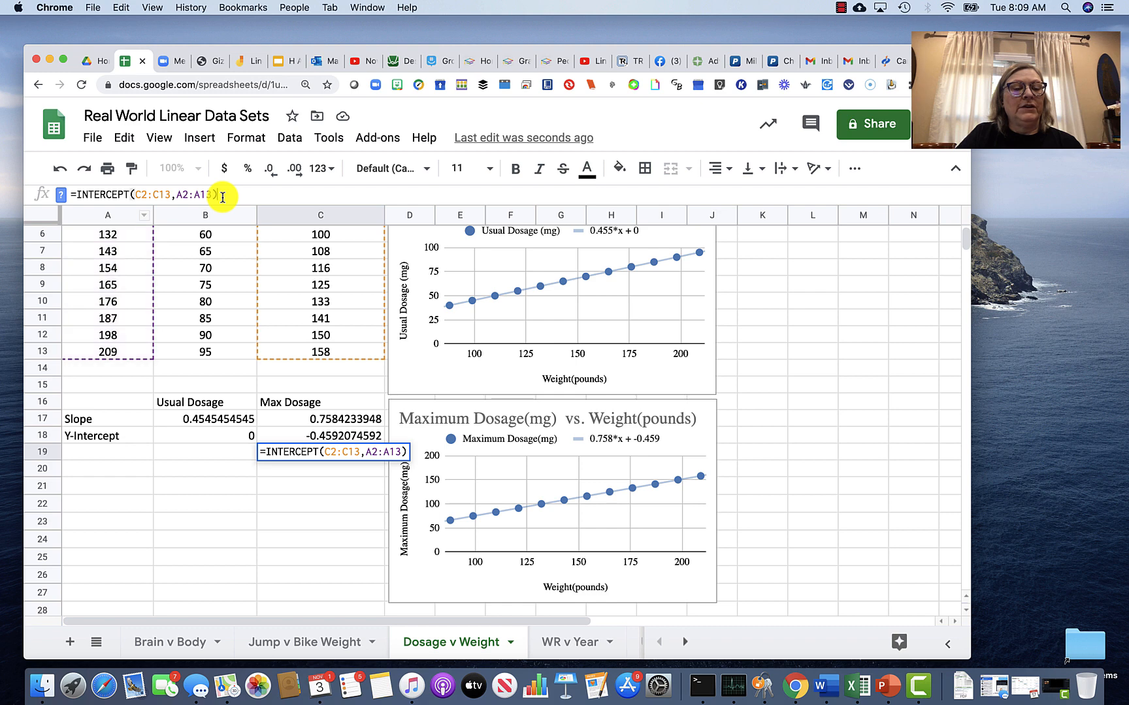
{"action": "left_click", "coordinate": [183, 422]}
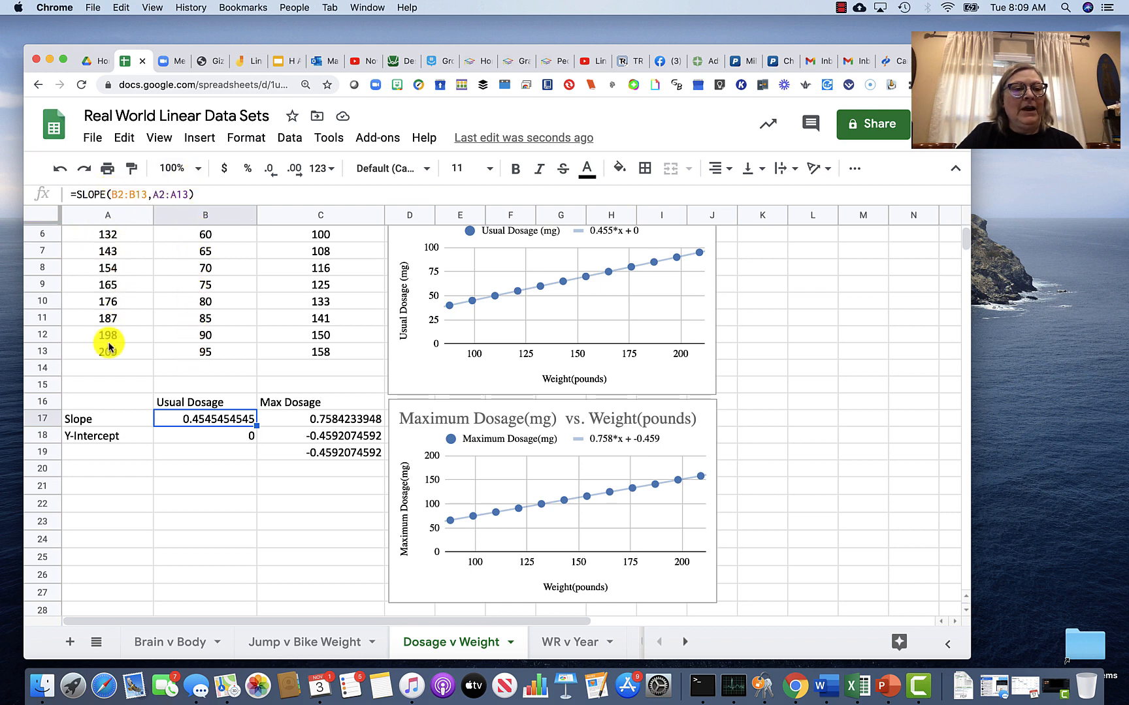
{"action": "left_click", "coordinate": [189, 435]}
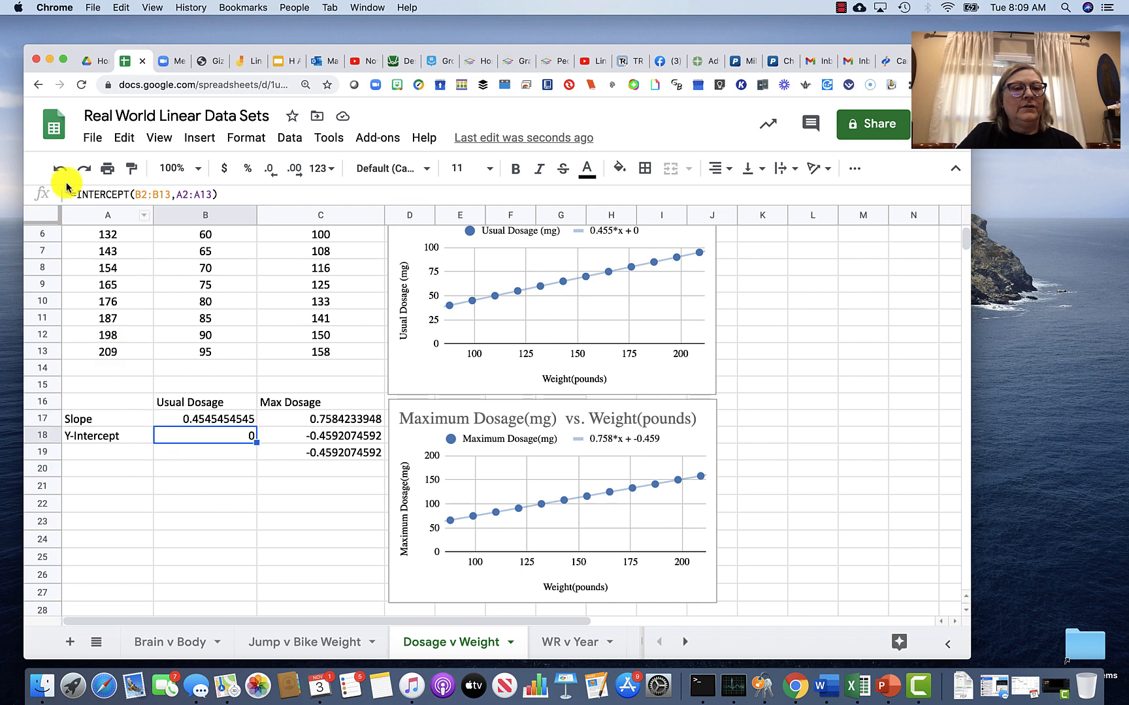
{"action": "left_click", "coordinate": [339, 421]}
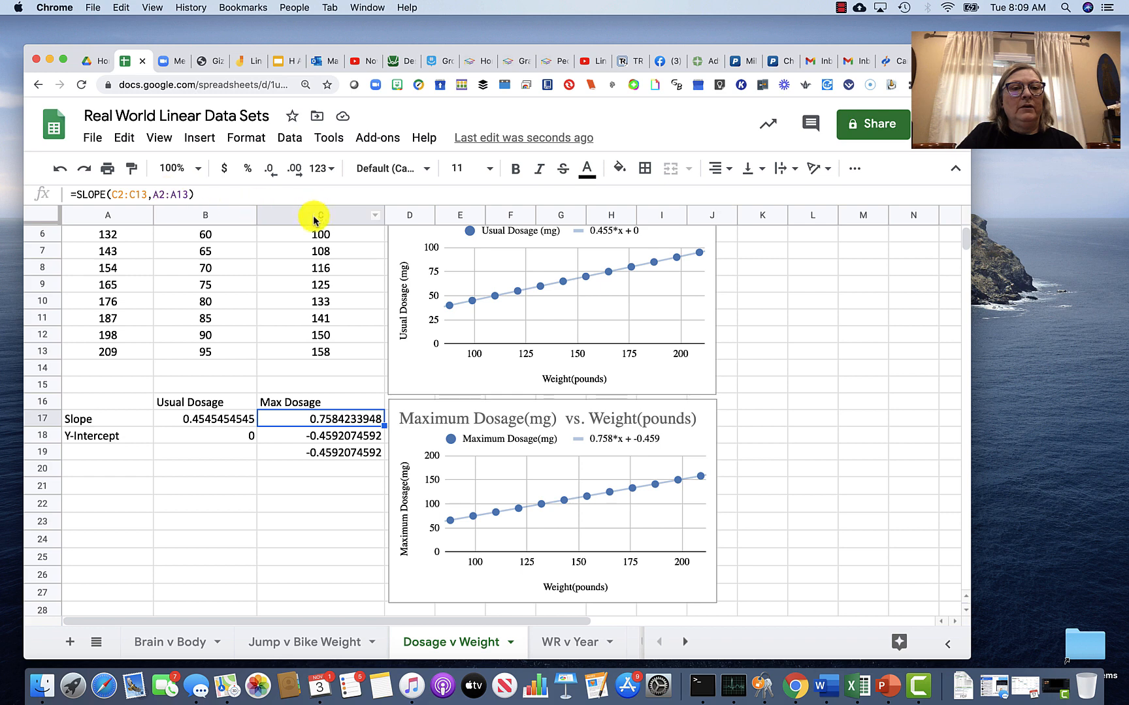